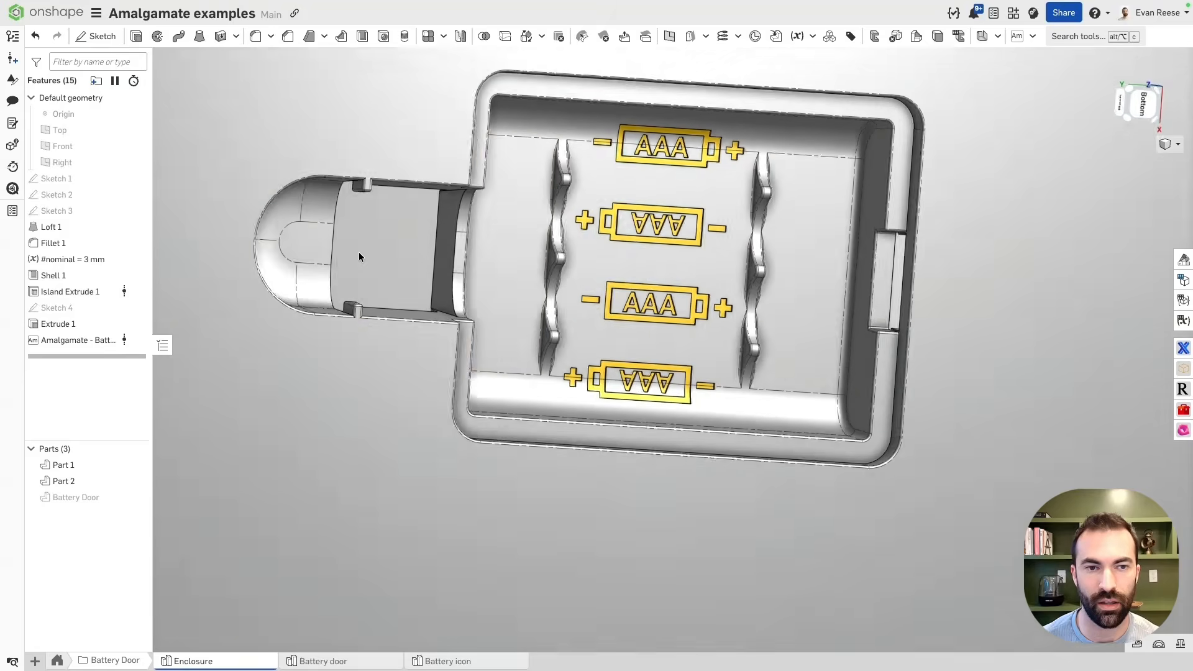
Bring the hidden battery door back into view over the enclosure's battery compartment.
scroll(624, 329, down, 4)
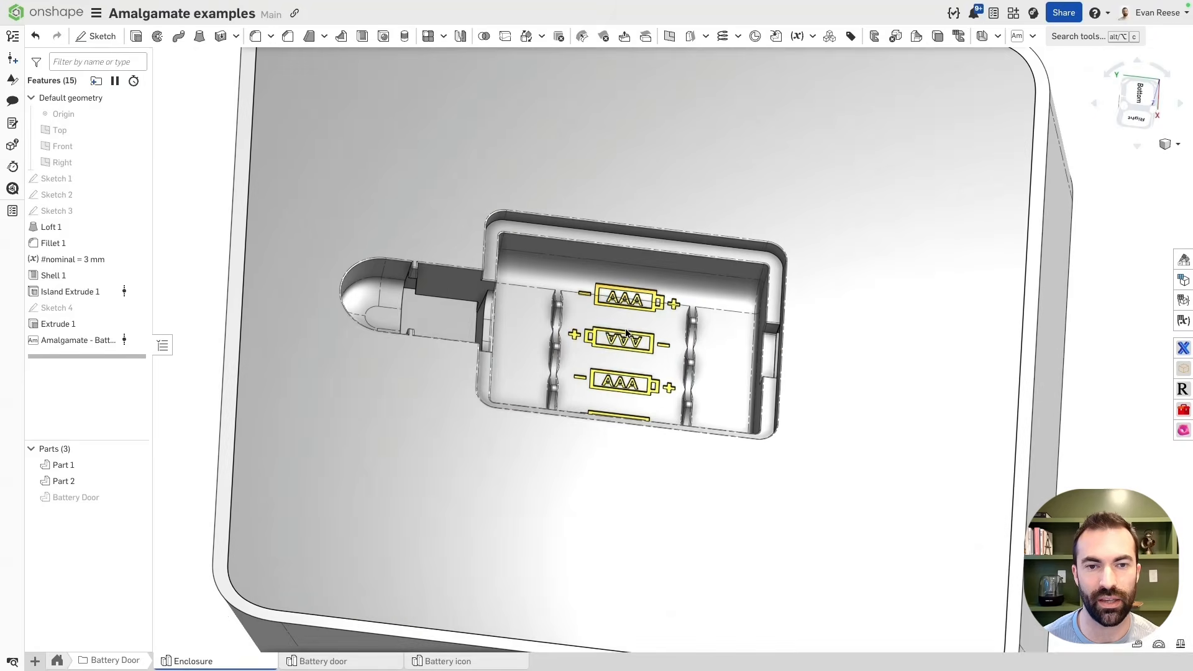
key(ctrl+z)
scroll(624, 329, down, 2)
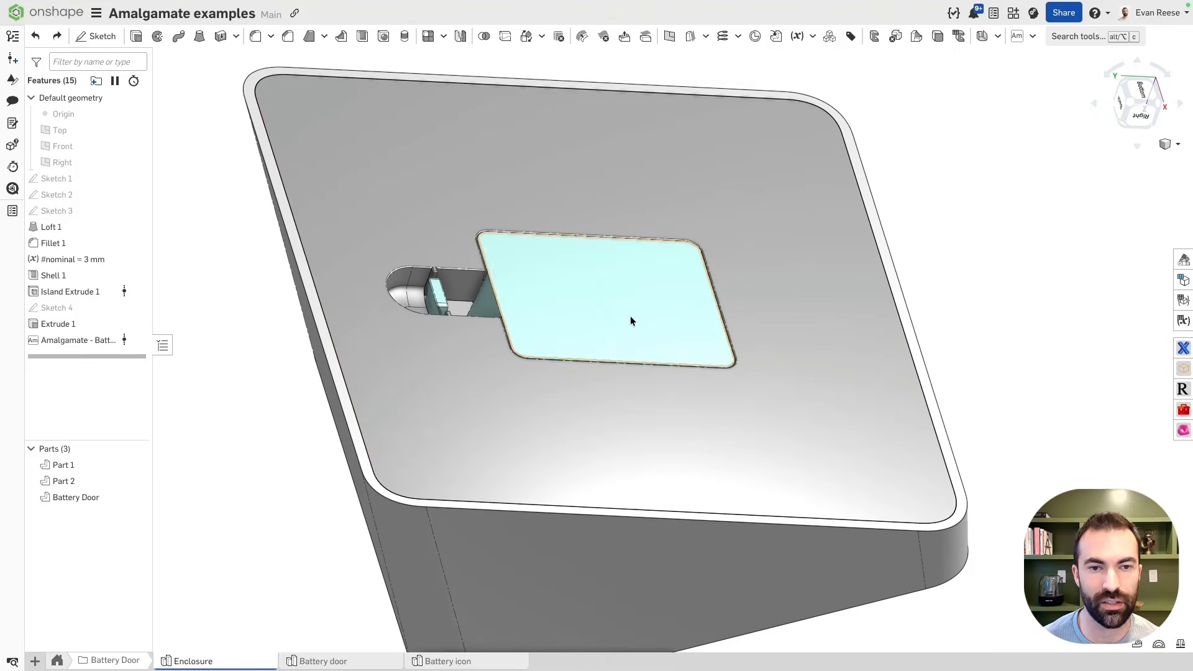
Preview the enclosure without the Amalgamate feature by rolling the history back before it, and restore the full history.
click(88, 339)
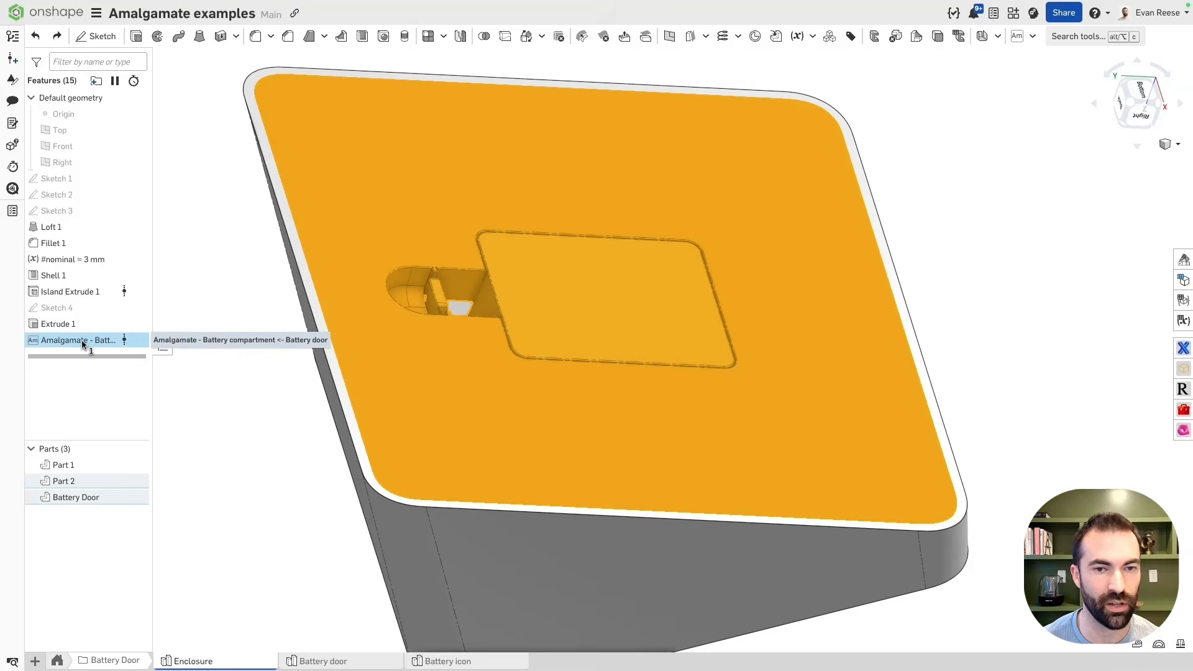
drag(87, 354, 86, 339)
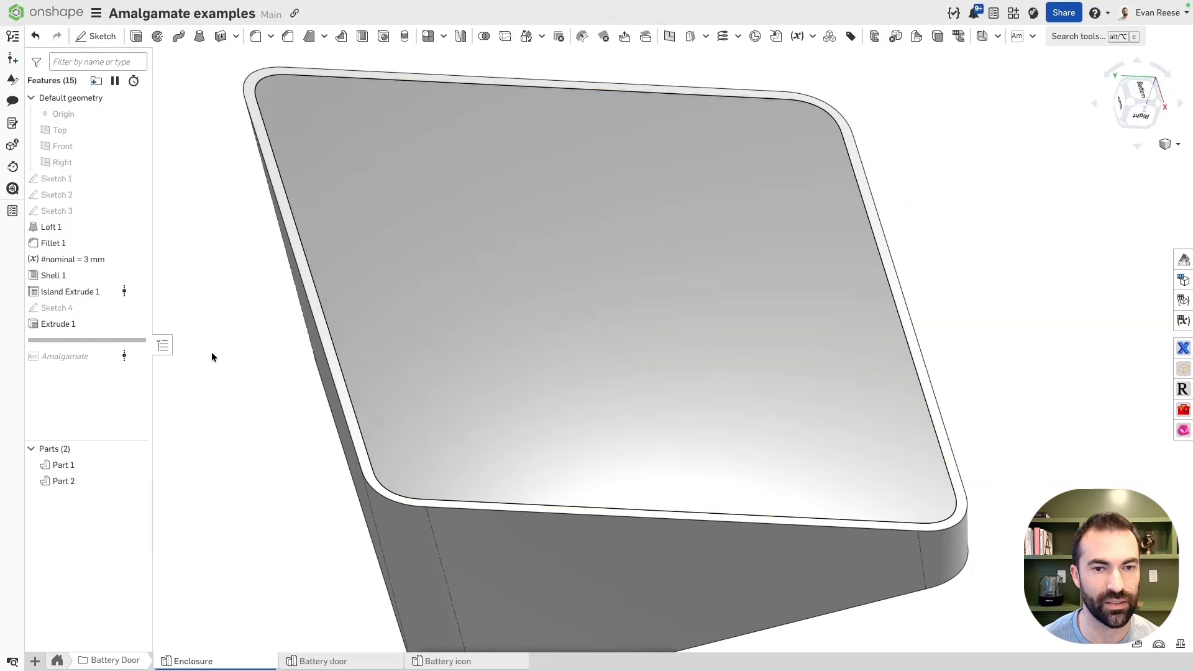
scroll(211, 352, down, 4)
right_drag(211, 351, 240, 308)
key(ctrl+z)
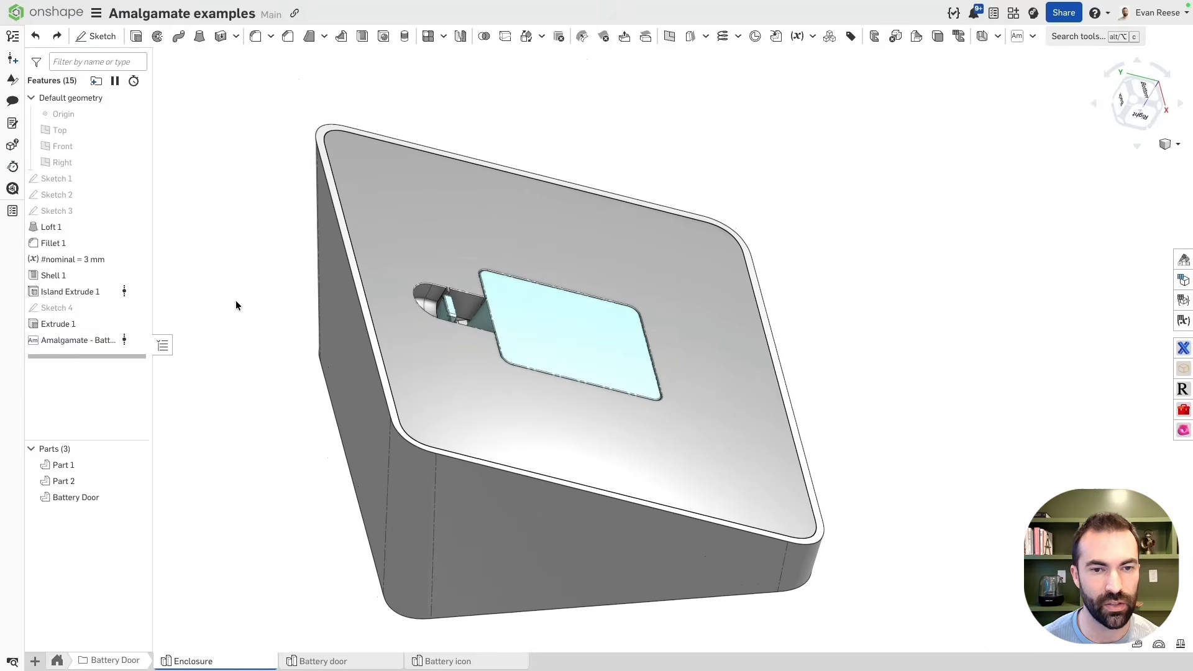
Delete the existing Amalgamate feature and start a new one, browsing the current document for its tool part studio.
click(78, 340)
key(Delete)
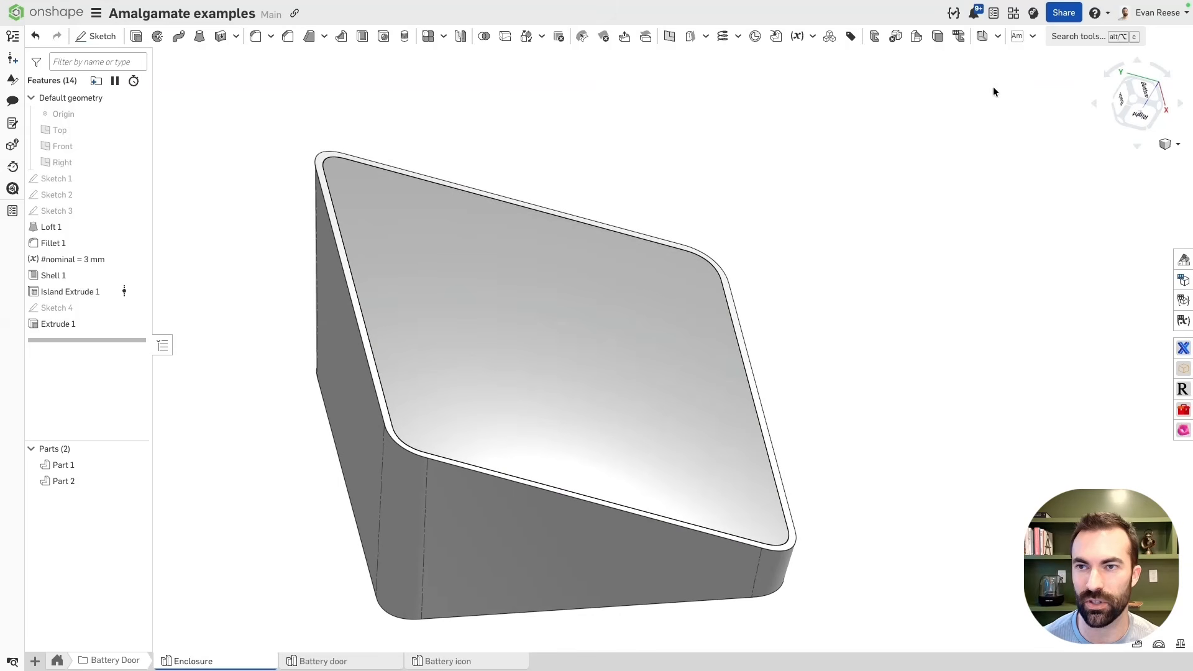
click(1017, 37)
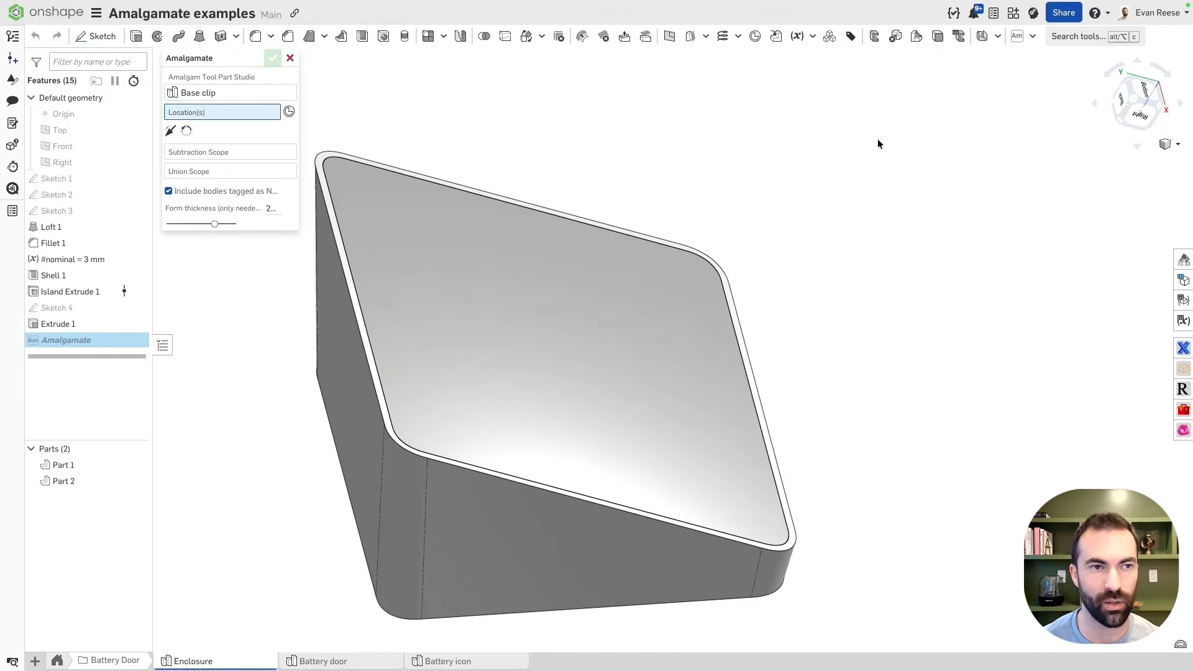
click(200, 93)
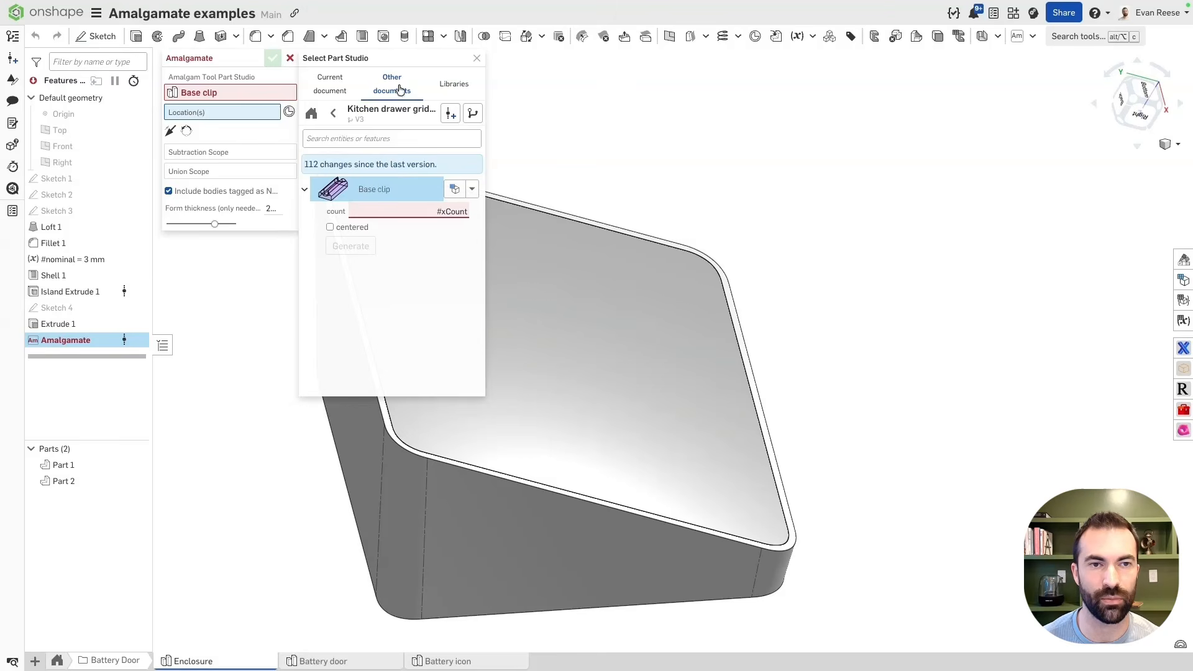
click(338, 92)
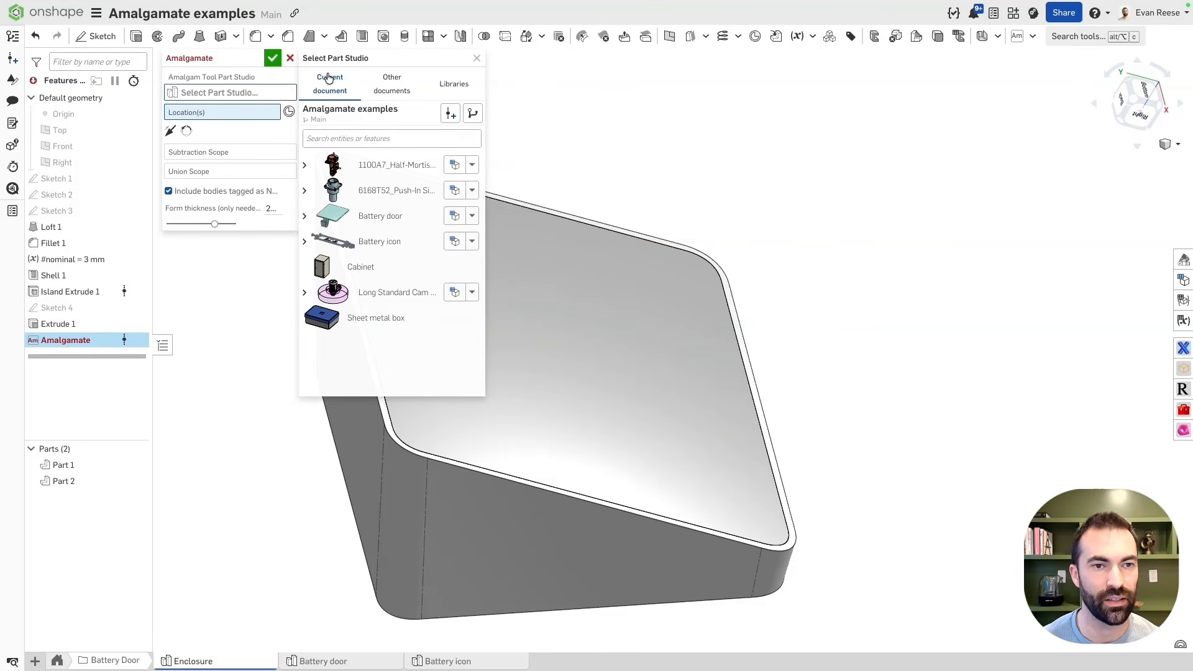
Configure the Battery door part studio with battery size AAA and battery count 6, generate it and use it as the tool.
click(304, 216)
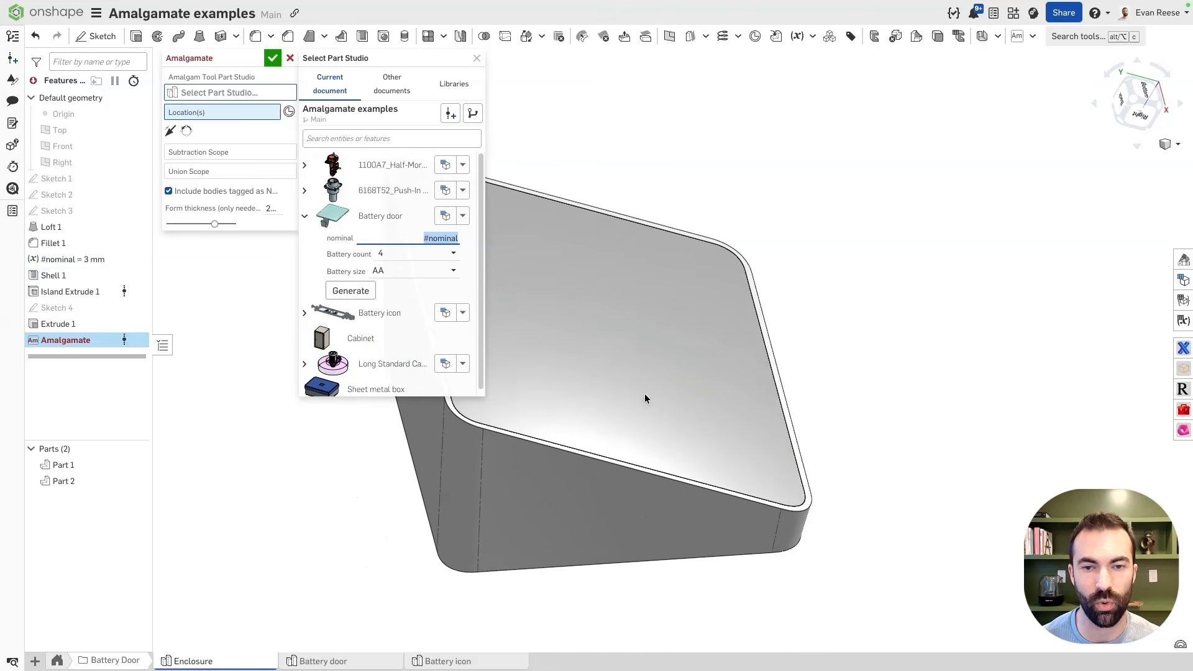
click(400, 271)
click(397, 290)
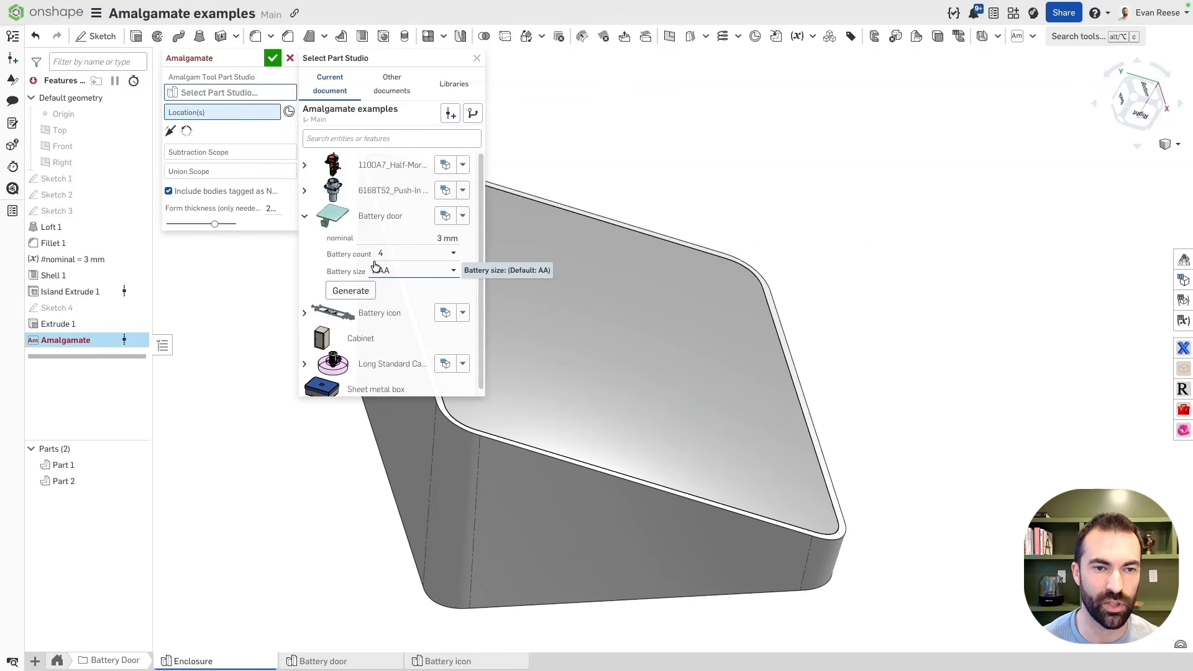
click(403, 259)
click(390, 331)
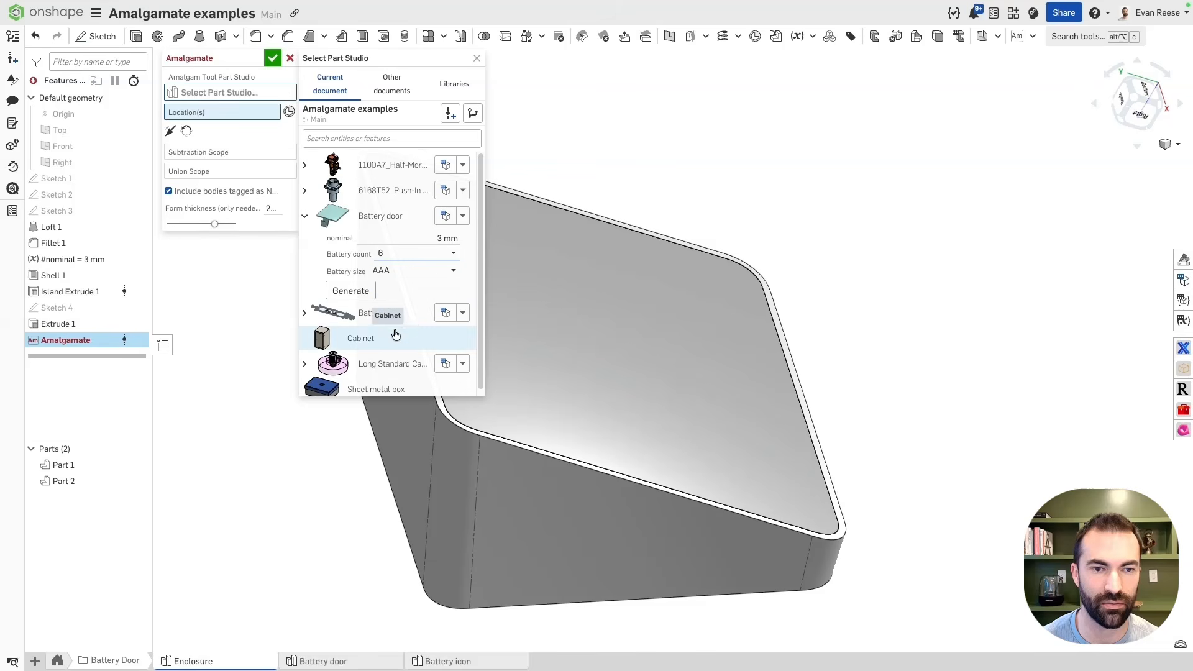
click(359, 291)
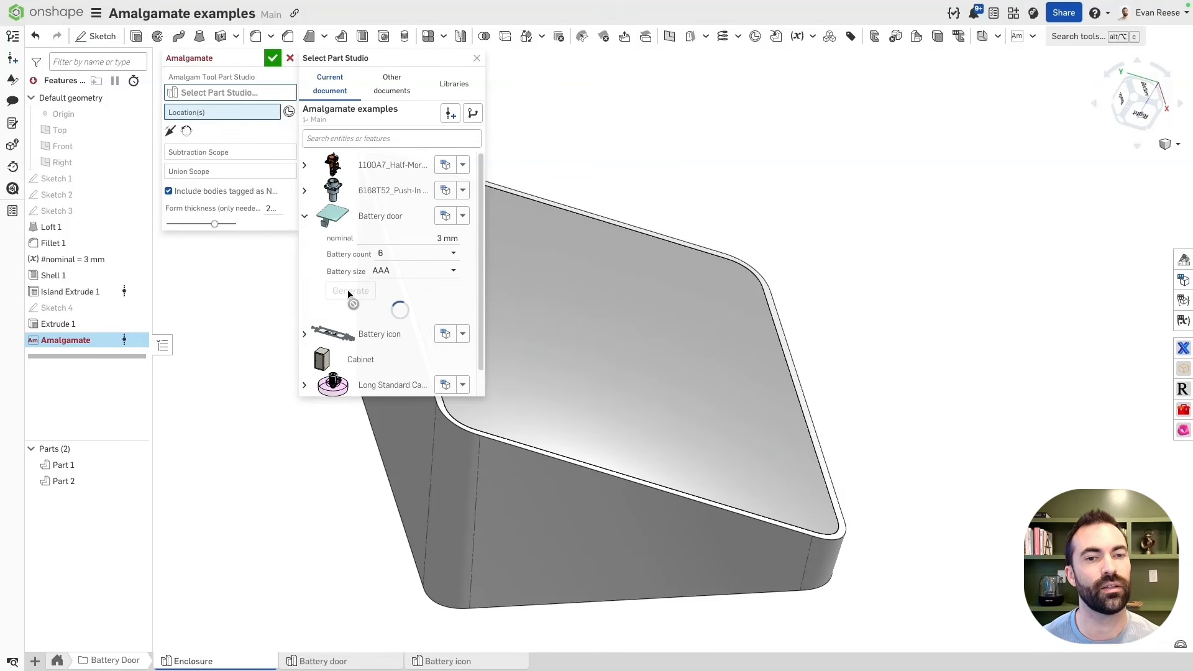
click(378, 218)
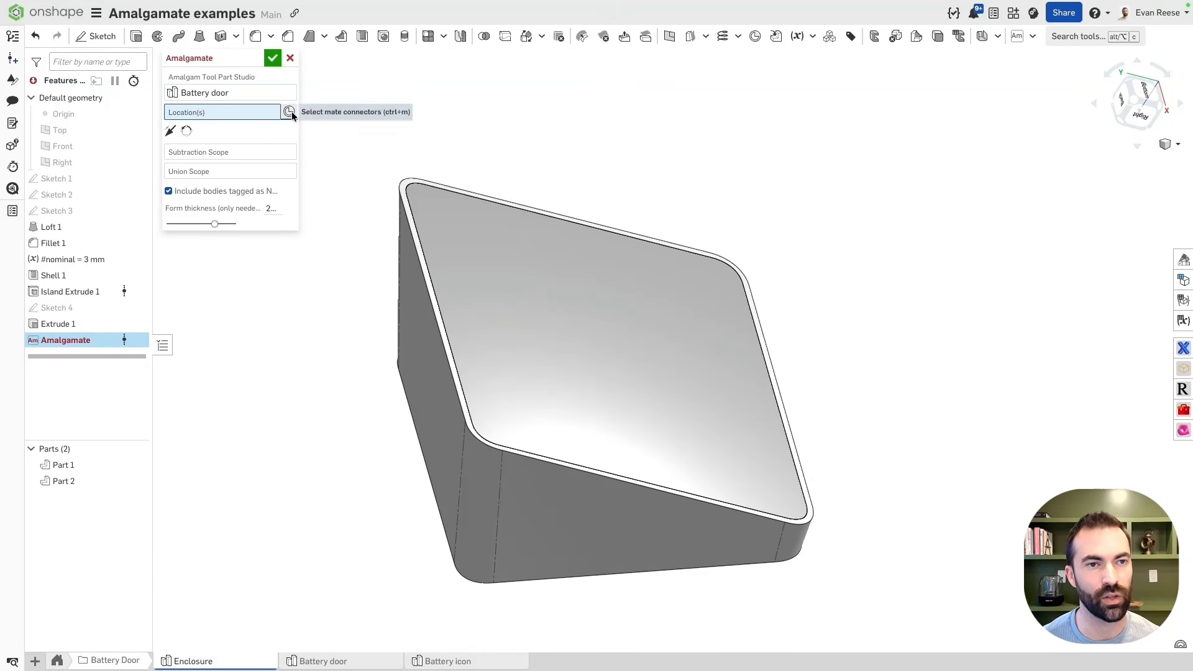
Locate the tool at a mate connector in the centre of the base face, using Part 2 as both subtraction and union scope.
click(628, 338)
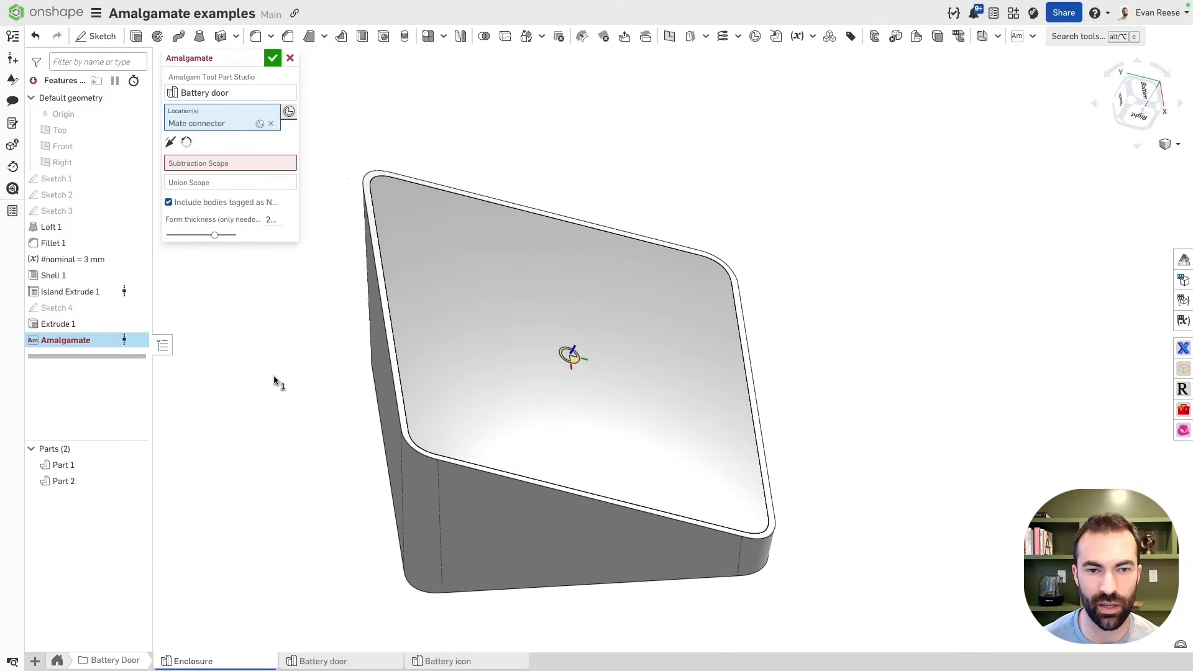
click(225, 163)
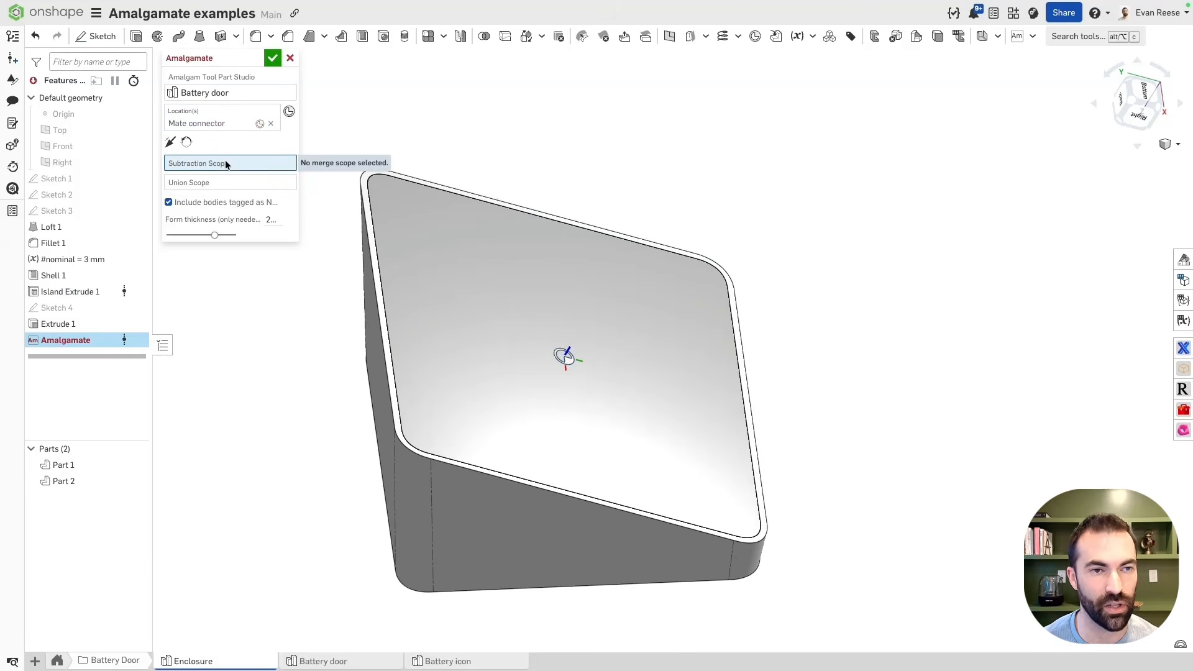
click(487, 255)
click(202, 194)
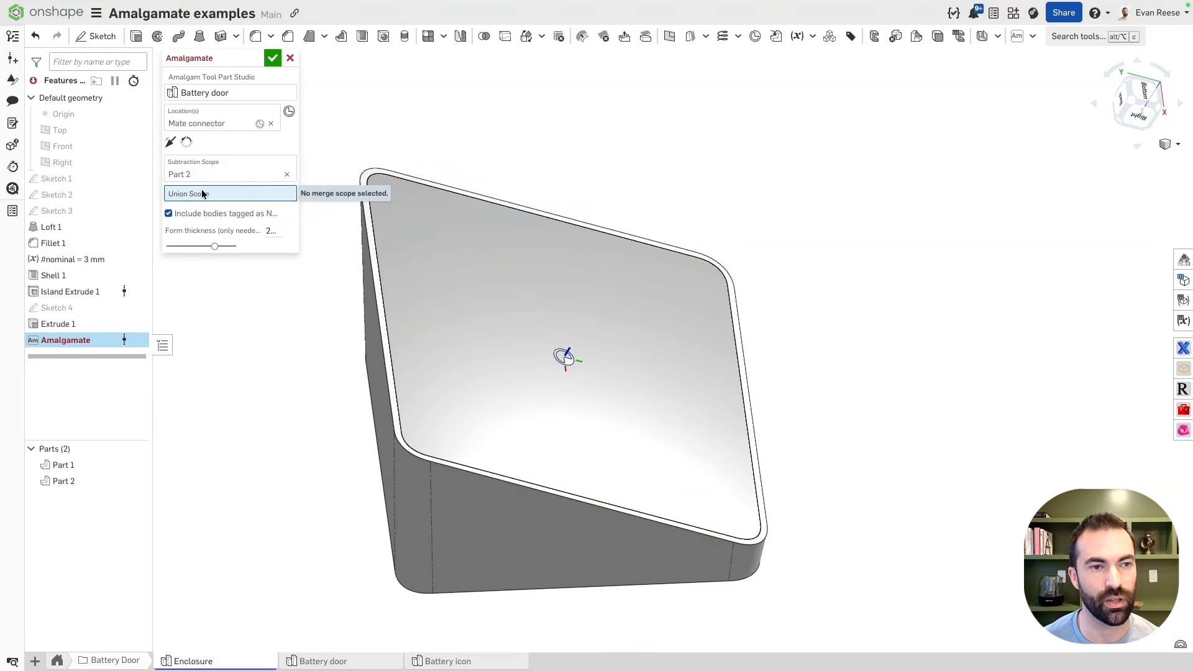
click(474, 250)
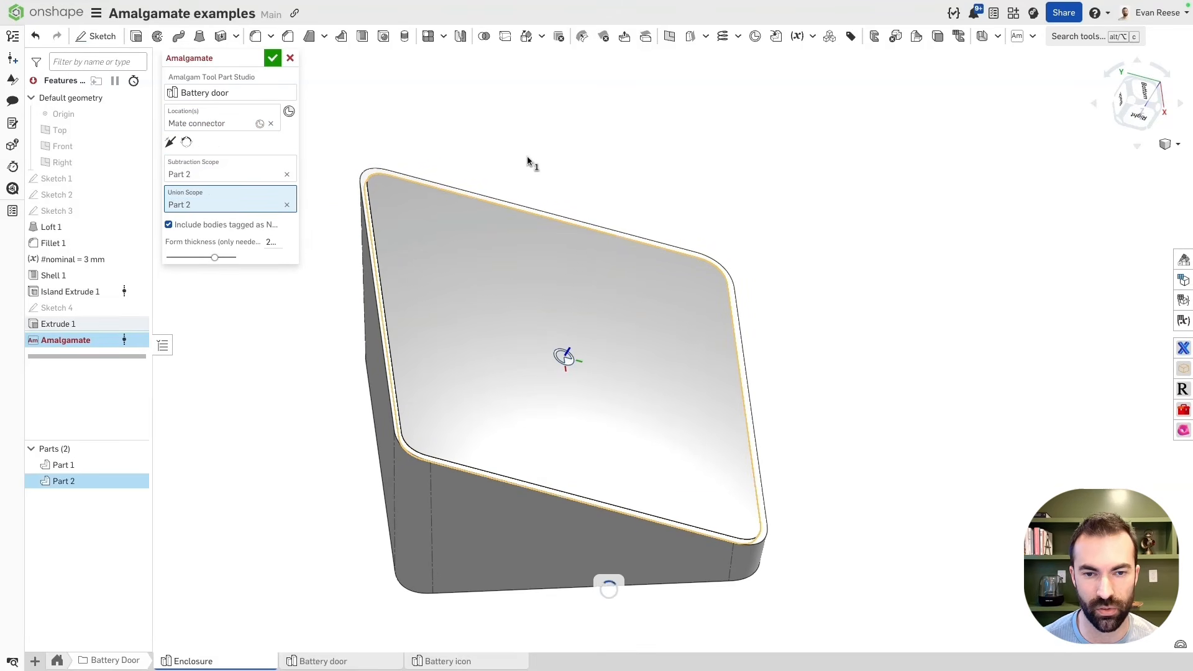
key(n)
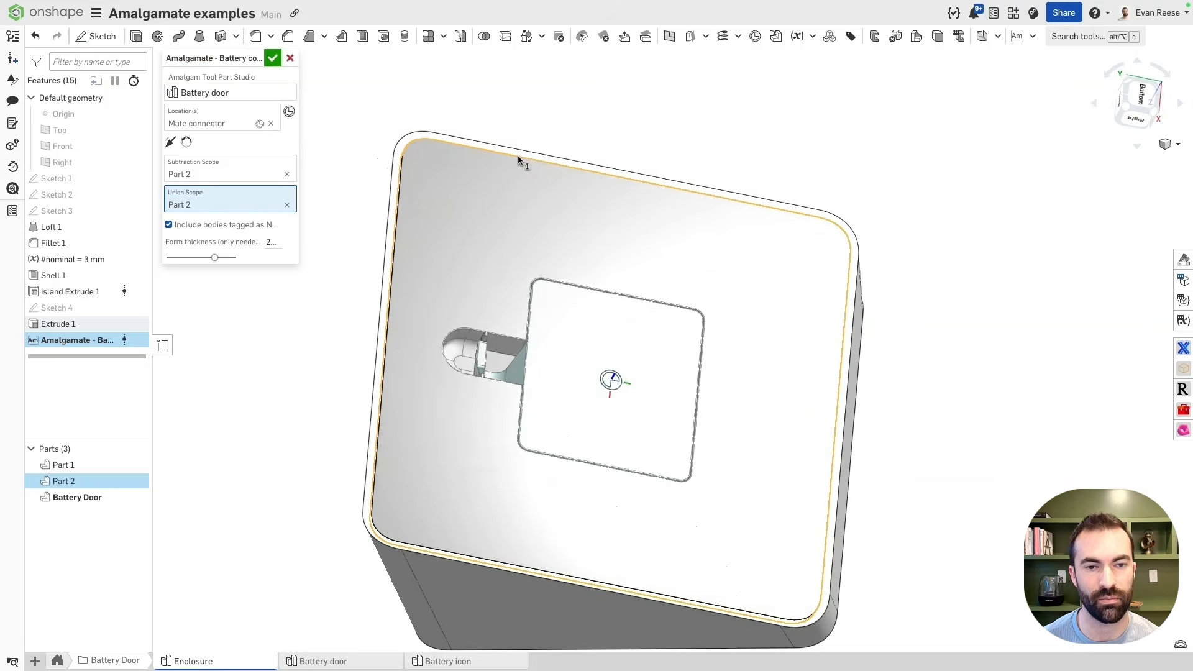
click(291, 57)
Hide the battery door and examine the AAA battery compartment beneath it.
right_drag(412, 301, 500, 313)
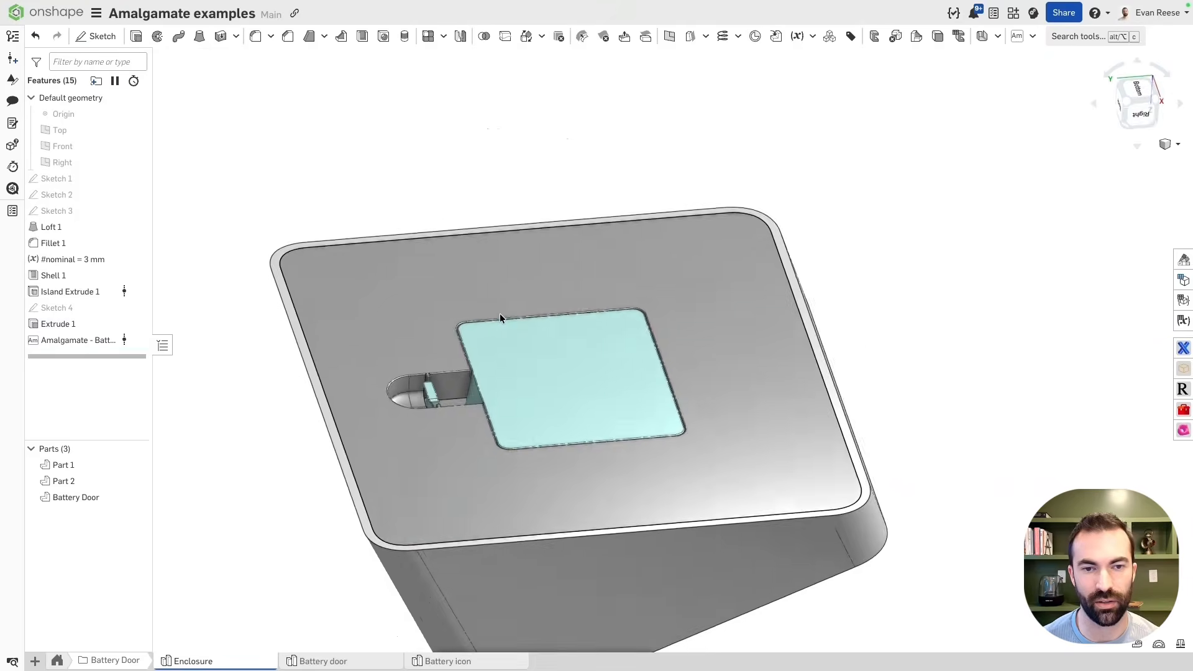
scroll(548, 357, up, 3)
key(n)
key(y)
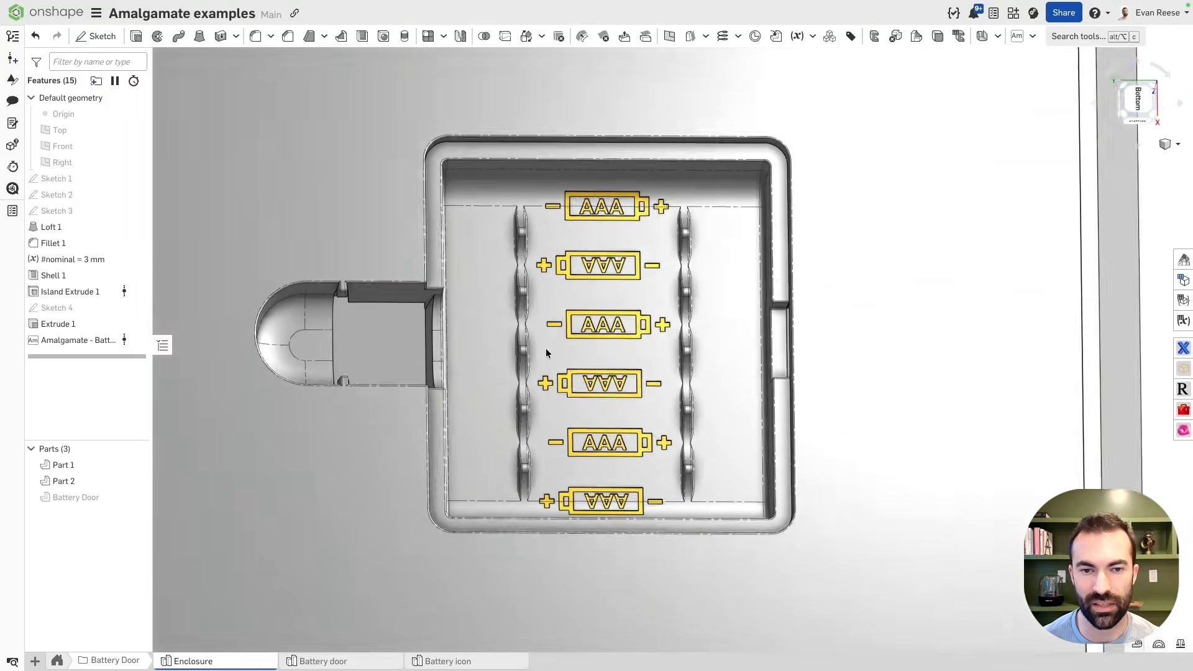
scroll(506, 357, down, 3)
Run a draft analysis on Part 2 using the Extrude 1 face as mold split direction and a 1 deg minimum draft angle.
click(506, 357)
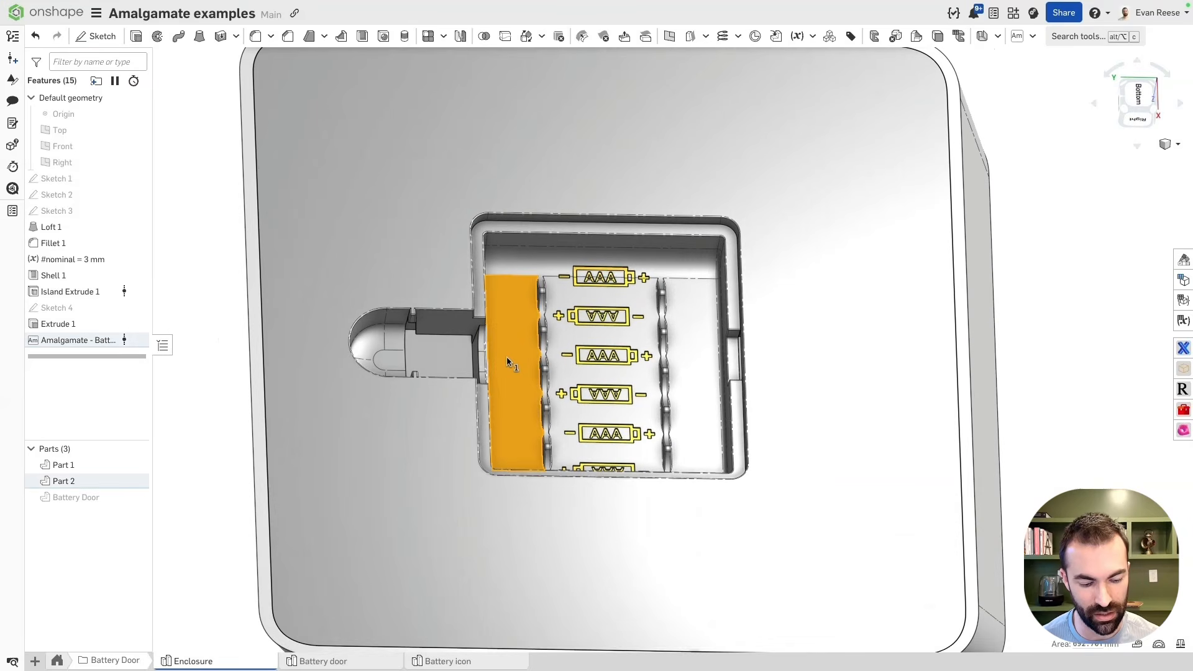
key(shift+d)
key(Up)
key(Up)
key(Left)
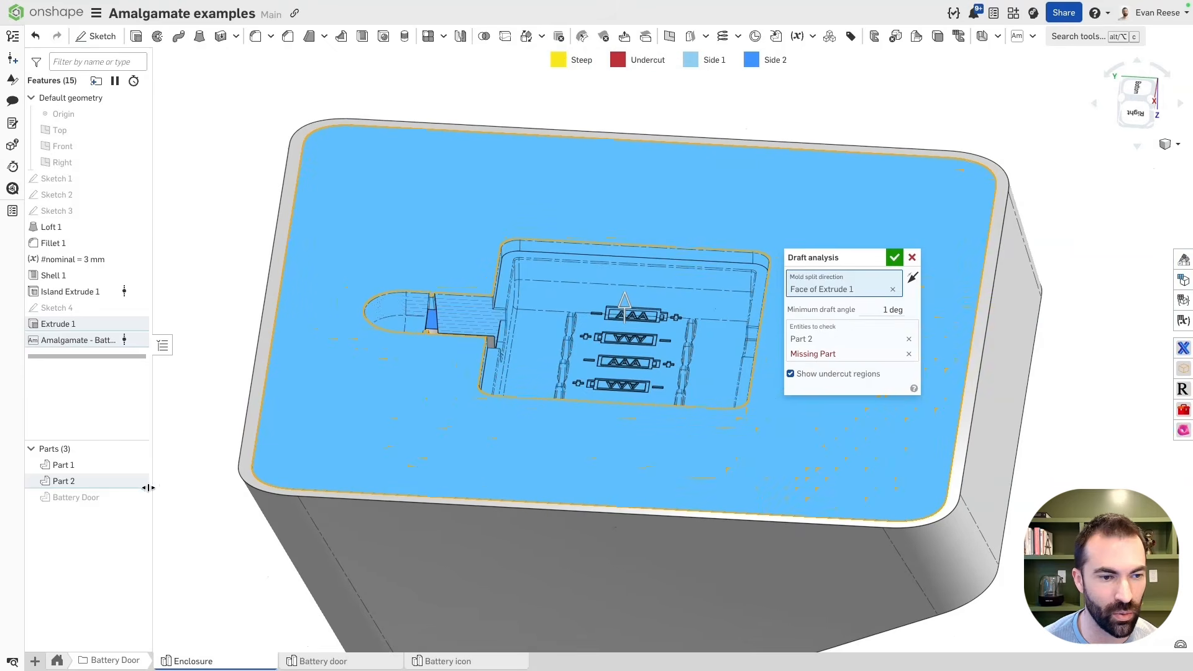
Show only the battery door by hiding Part 1 and Part 2, and add it to the entities checked for draft.
click(140, 497)
click(139, 465)
click(138, 480)
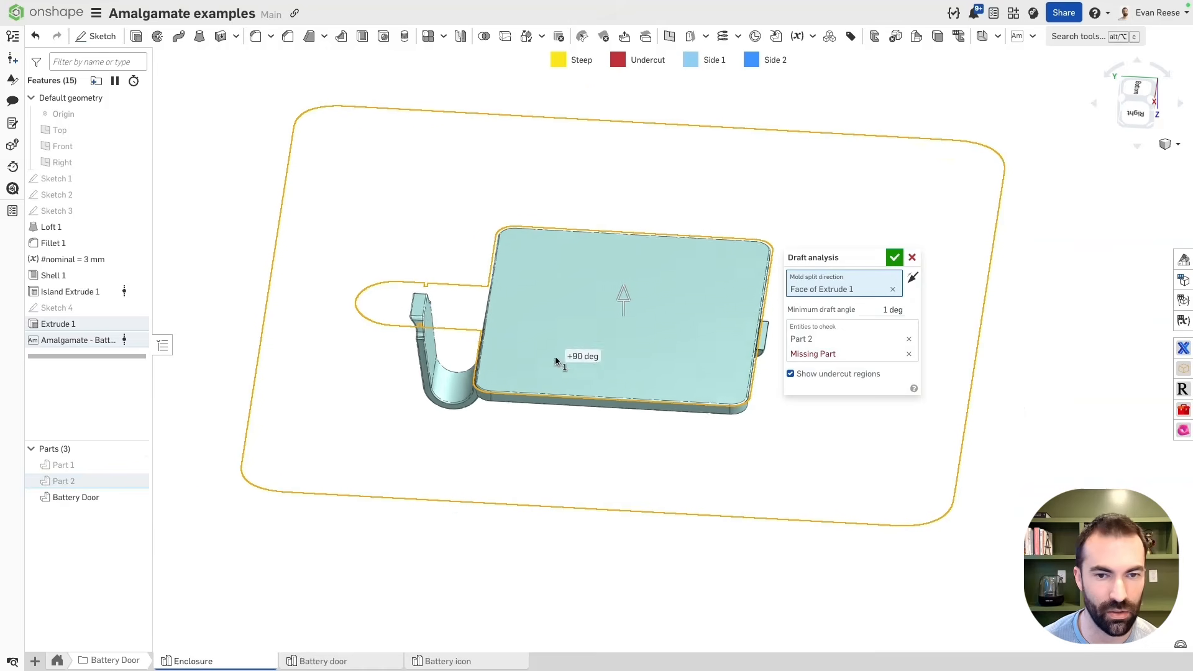
click(820, 336)
click(677, 381)
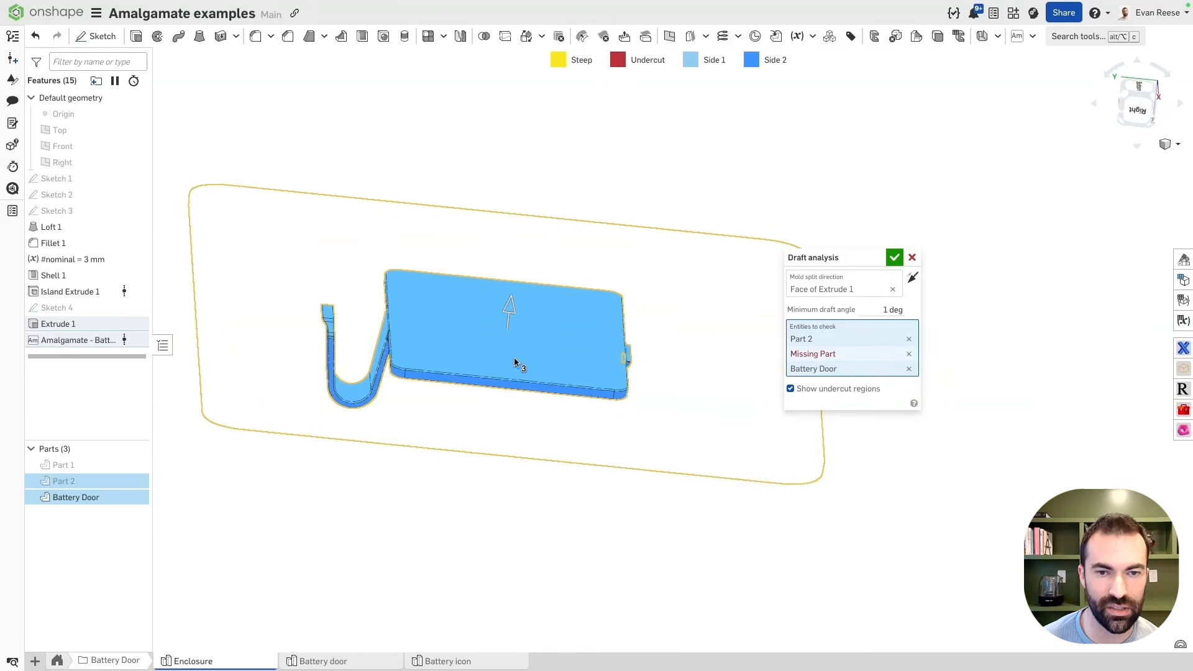
Close the draft analysis and show Part 2 and Part 1 again.
click(912, 257)
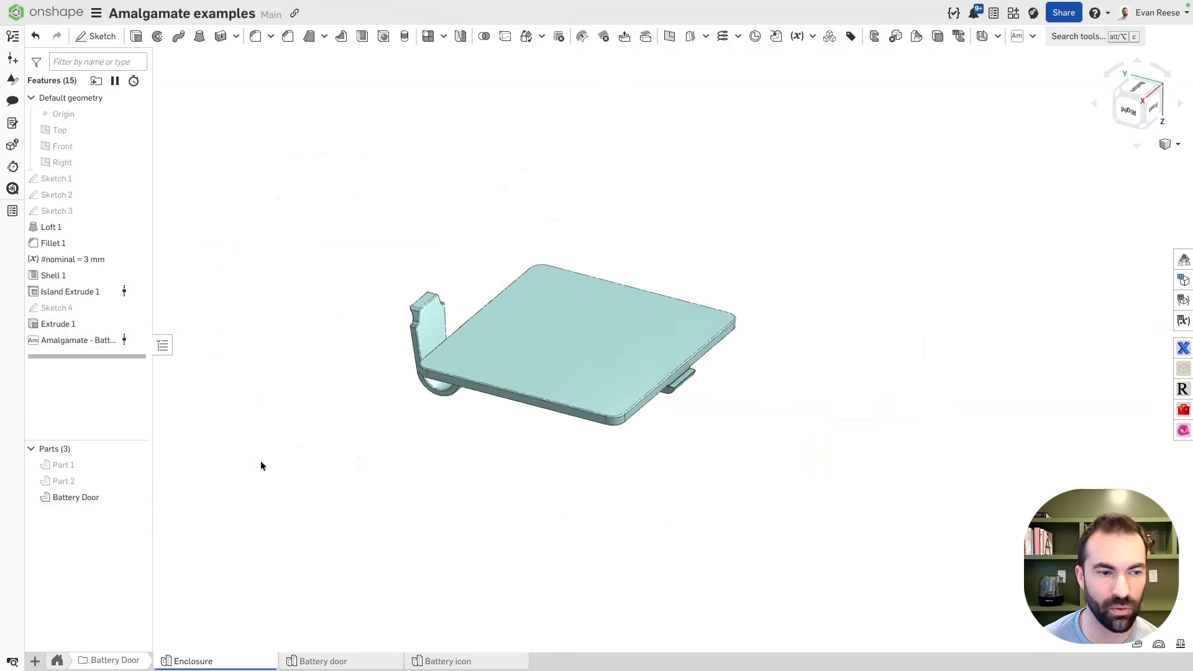
click(137, 480)
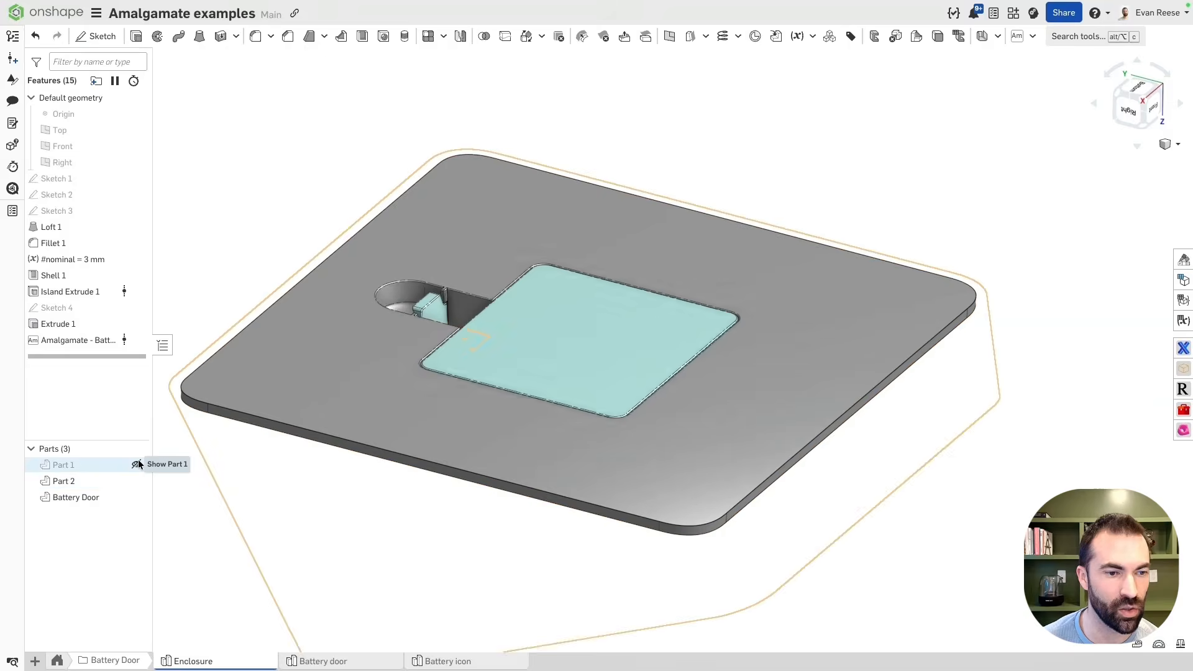
click(136, 465)
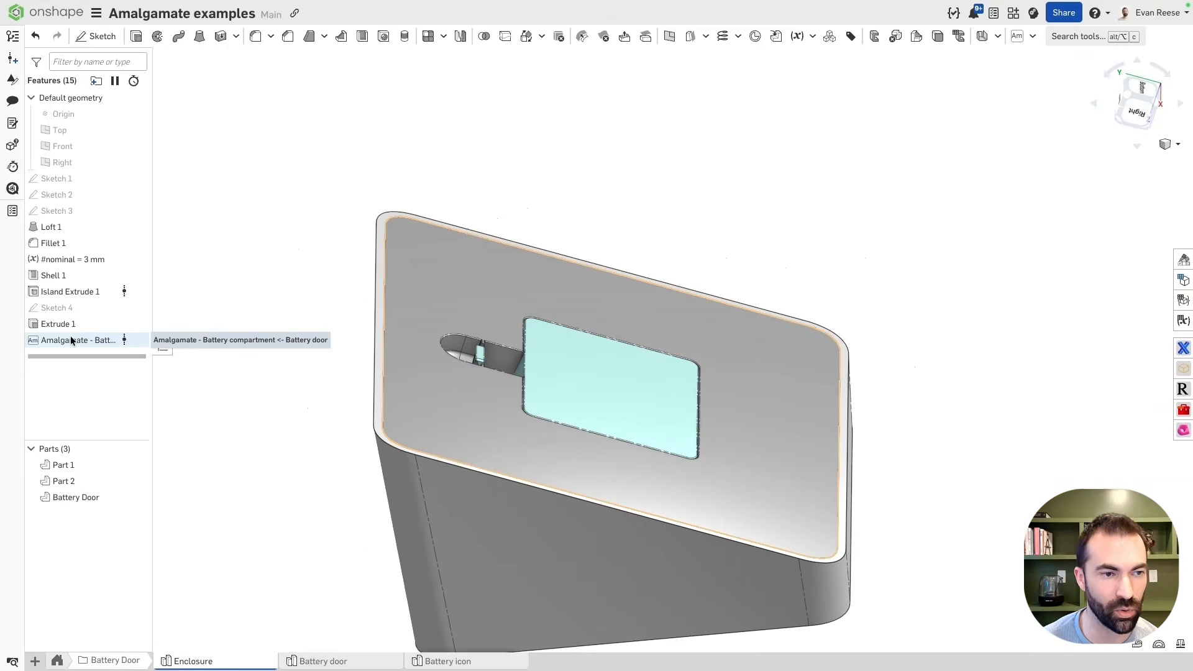
Edit the Amalgamate feature, reconfiguring its Battery door tool to battery count 4 and battery size AA.
double_click(70, 339)
click(197, 94)
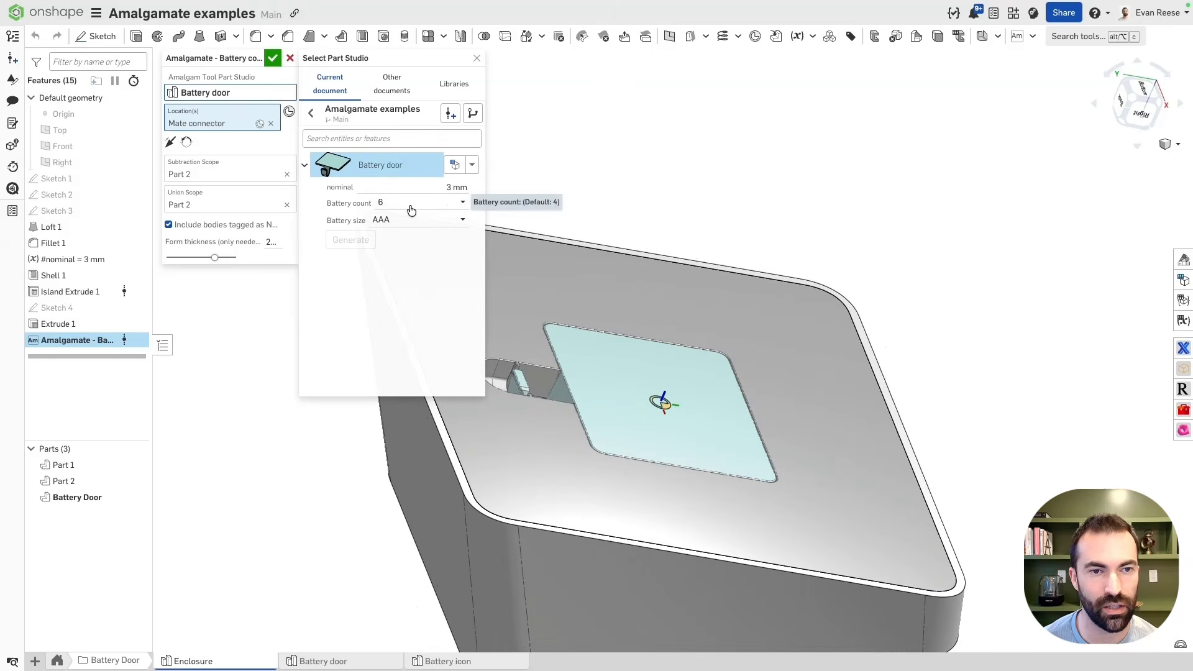
click(409, 204)
click(398, 255)
click(400, 221)
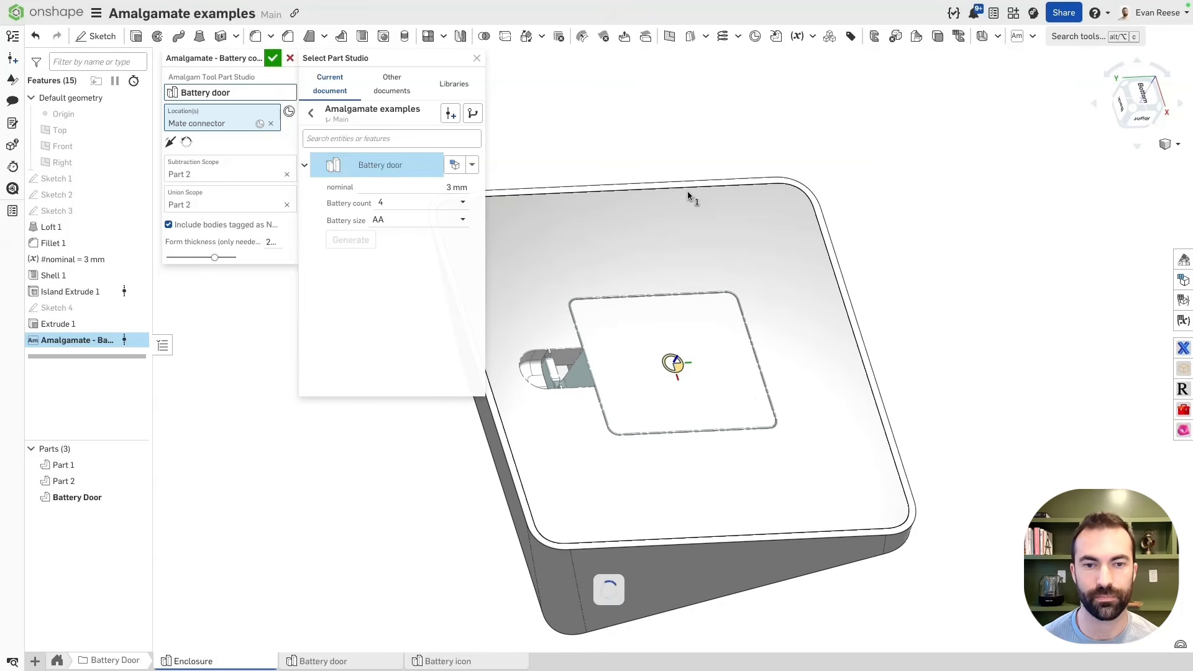
click(273, 59)
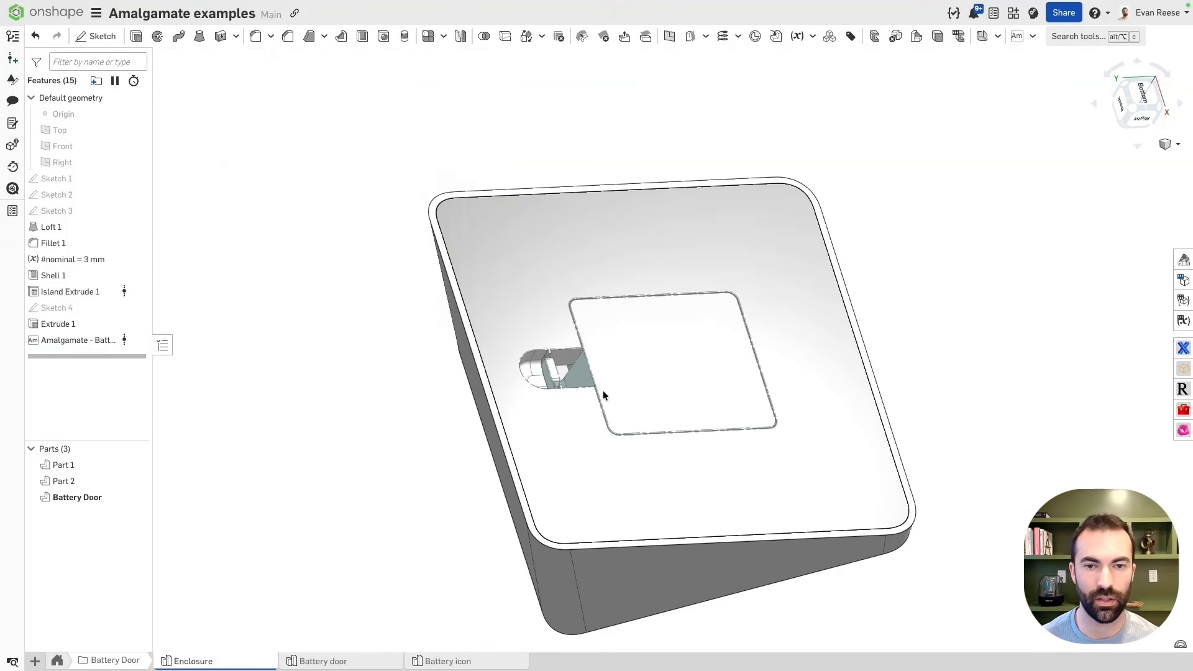
Toggle the battery door's visibility and examine the AA battery compartment with the door hidden.
scroll(619, 347, up, 5)
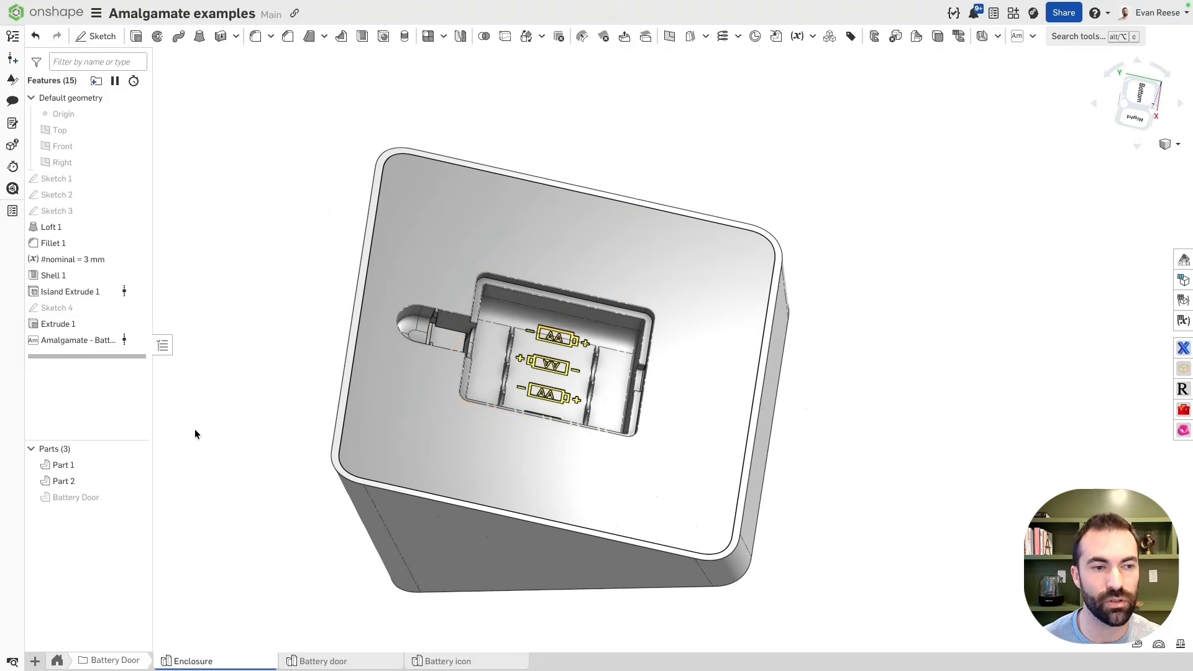
click(133, 497)
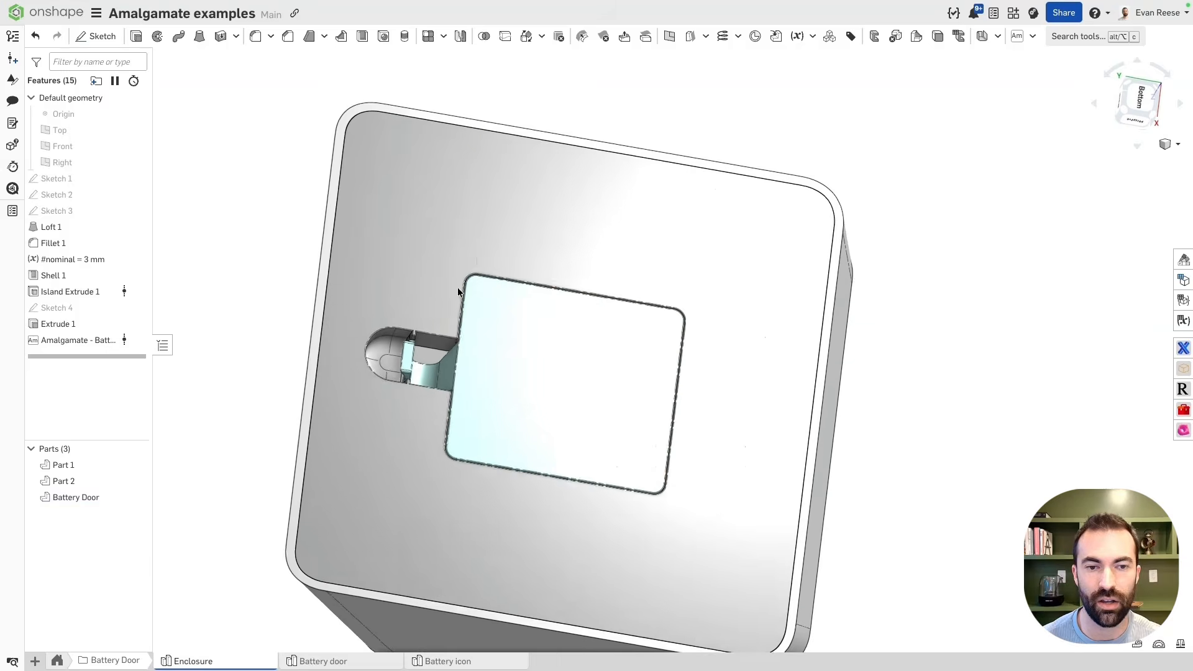
key(y)
key(n)
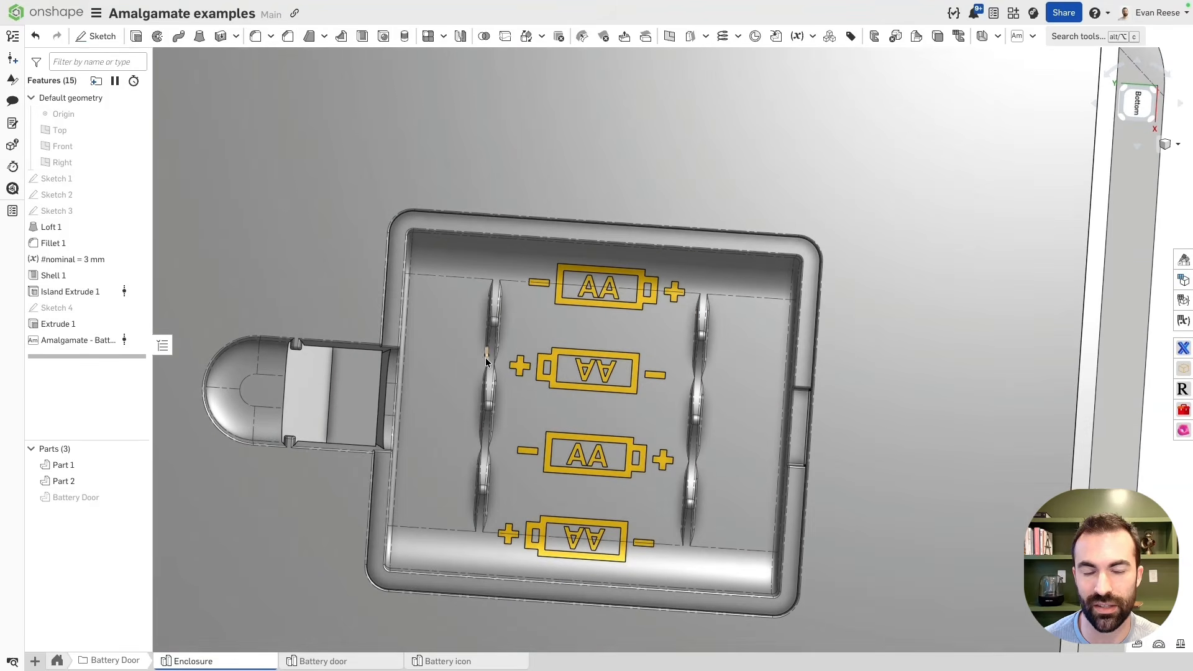
right_drag(486, 360, 487, 405)
scroll(487, 405, down, 3)
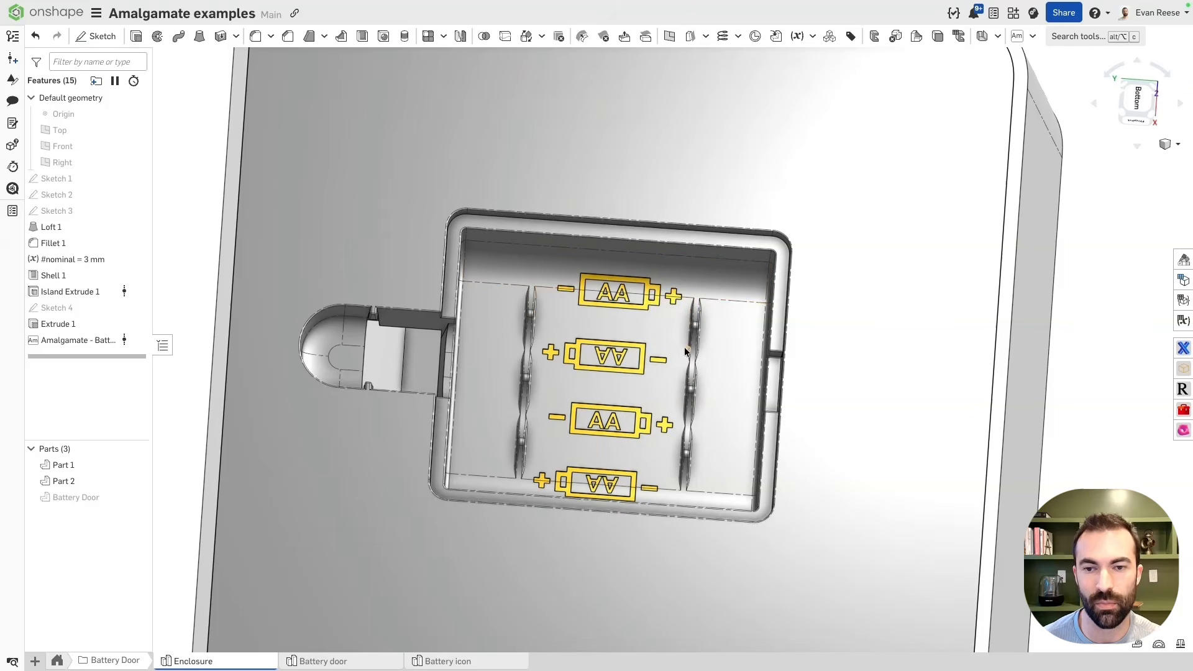
Examine the open AA battery compartment in the enclosure from several angles, including straight on, with its contacts and polarity icons.
right_drag(684, 347, 693, 488)
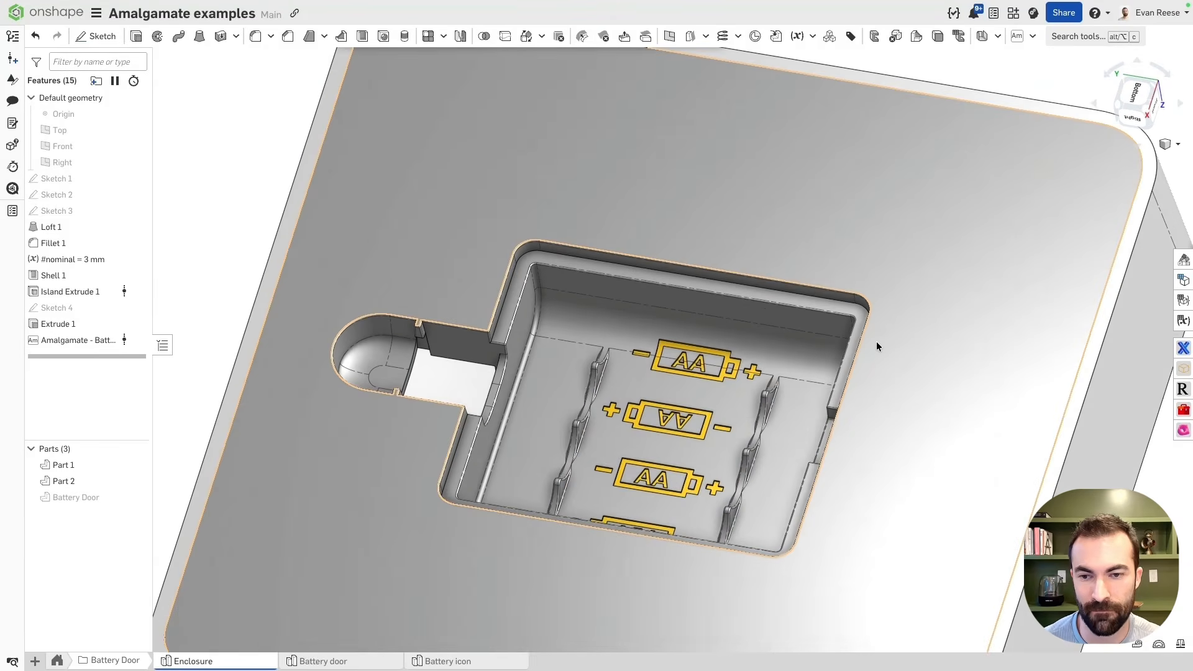
right_drag(876, 341, 785, 347)
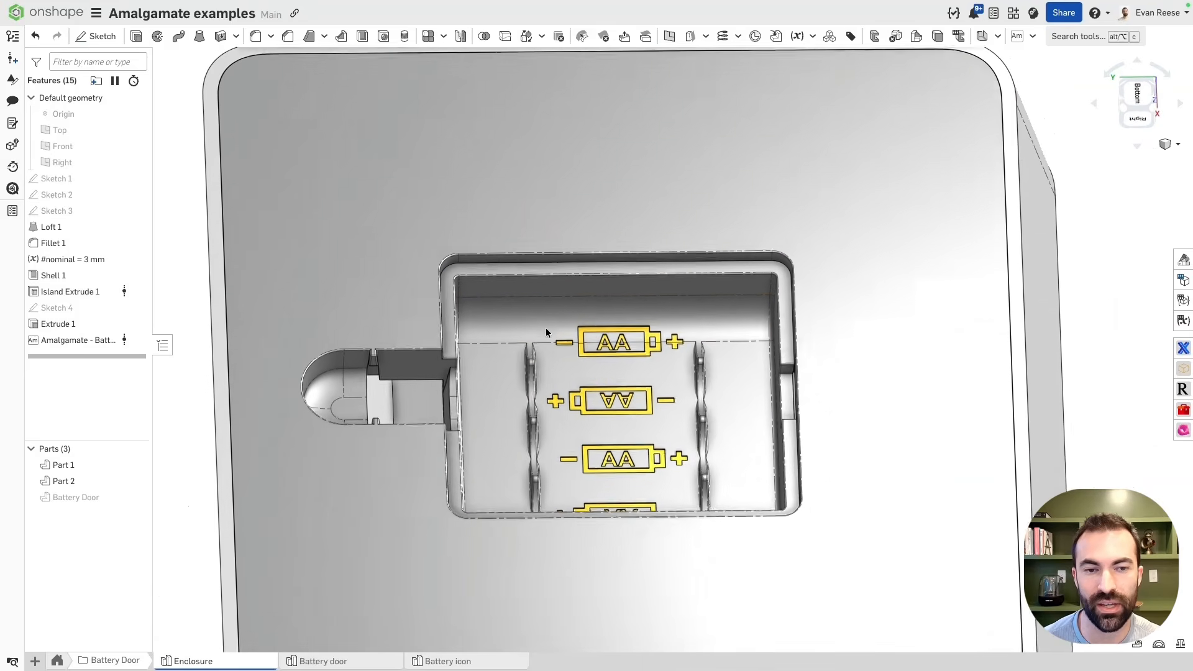
key(n)
scroll(545, 329, down, 3)
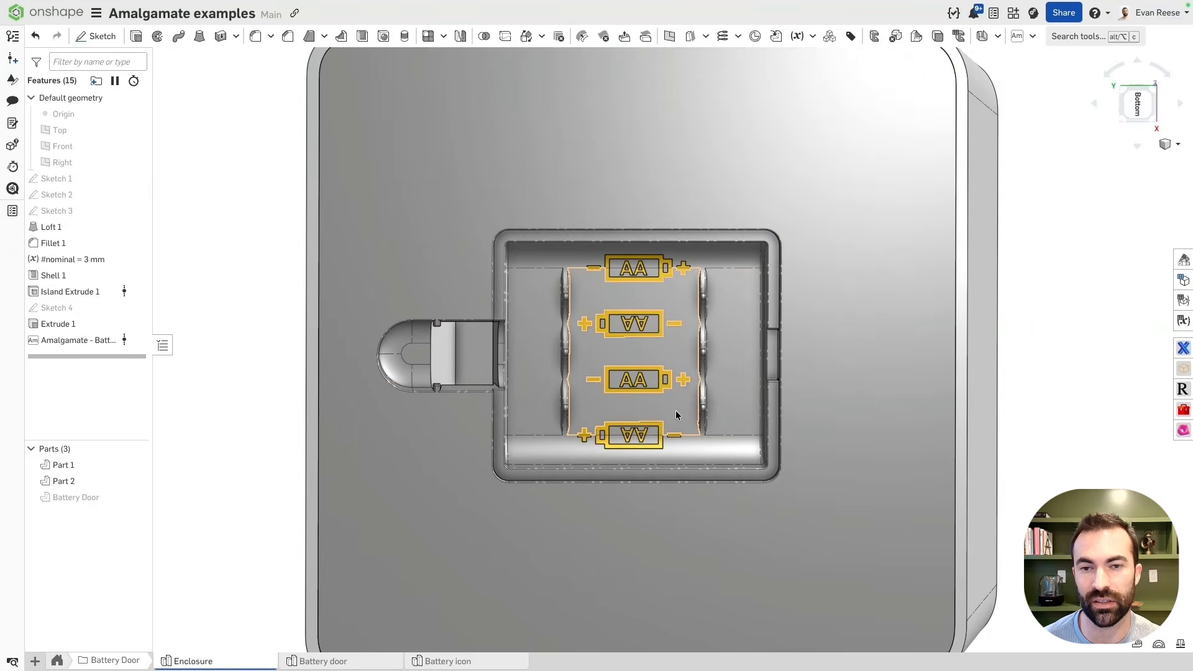
right_drag(676, 412, 640, 407)
scroll(651, 408, down, 2)
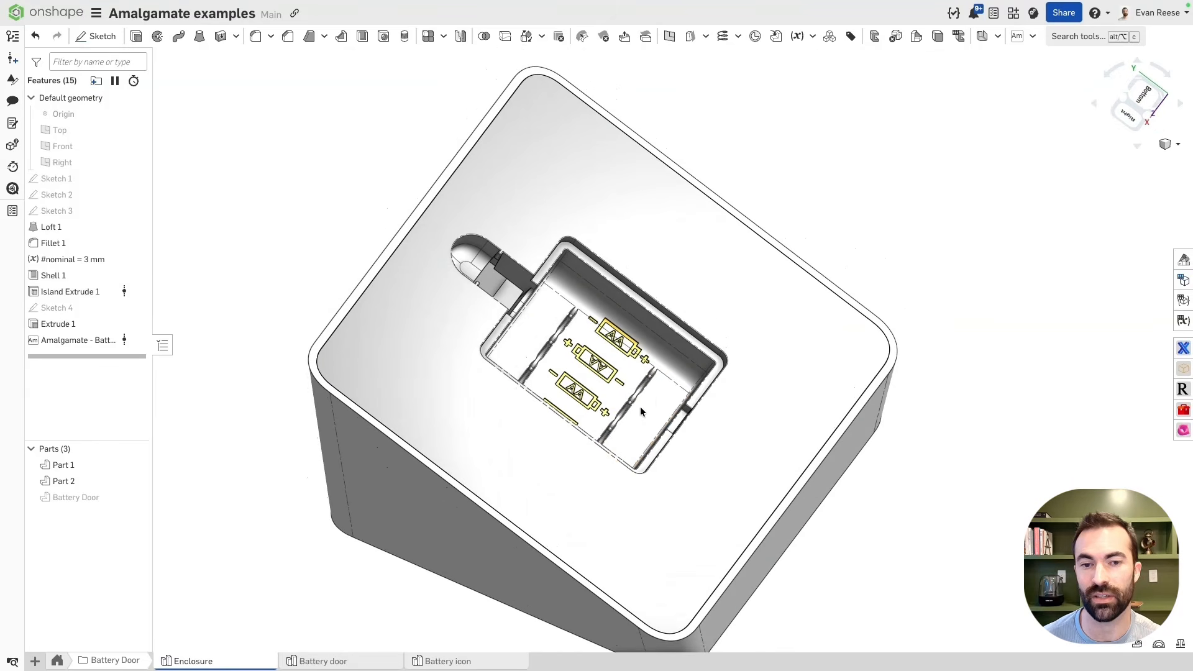
scroll(416, 218, down, 3)
right_drag(356, 195, 352, 194)
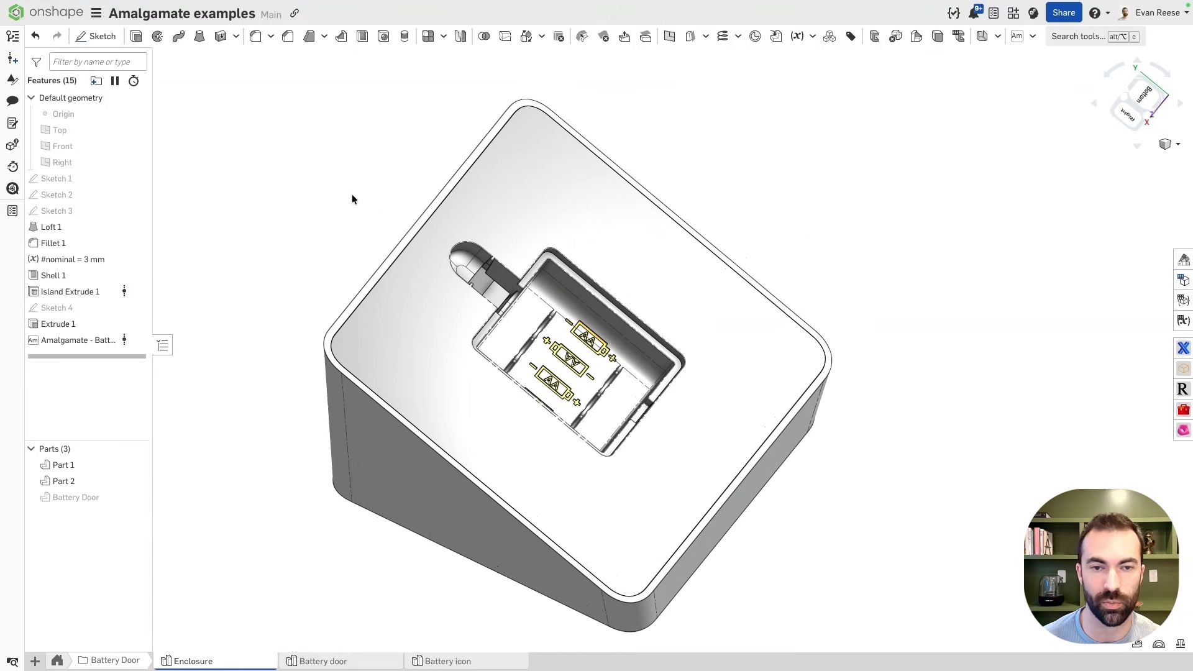
Open the Sheet metal box Part Studio in the Panel Mounted folder and examine the connector cutout and its four threaded holes.
click(58, 662)
click(247, 662)
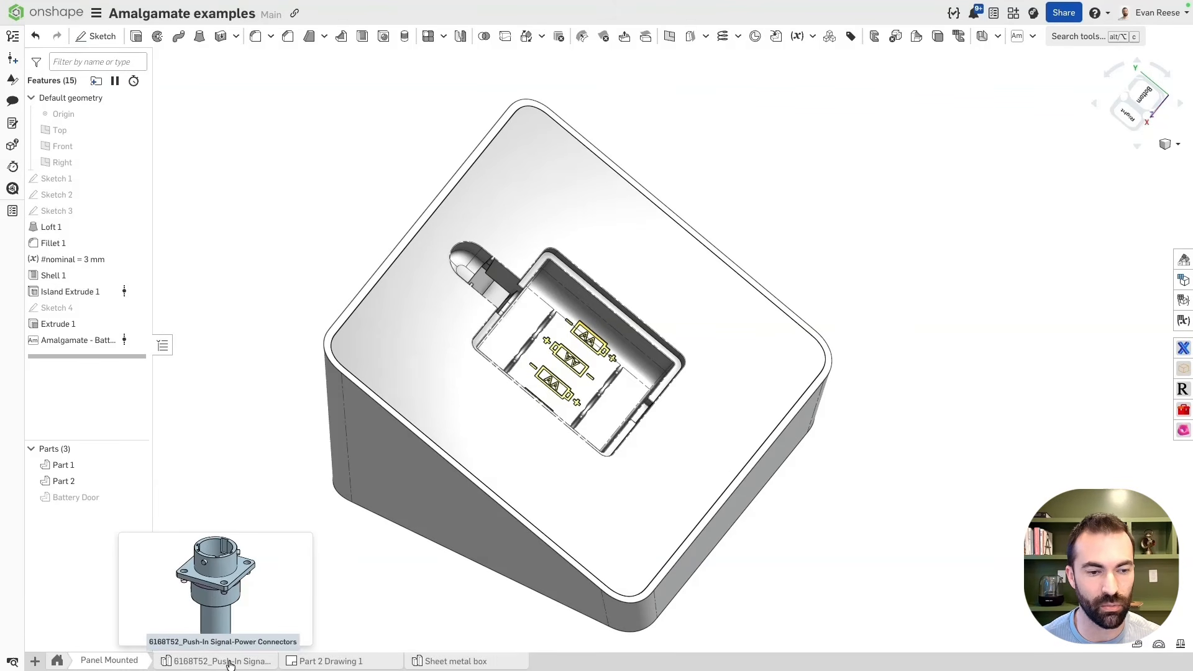
click(453, 662)
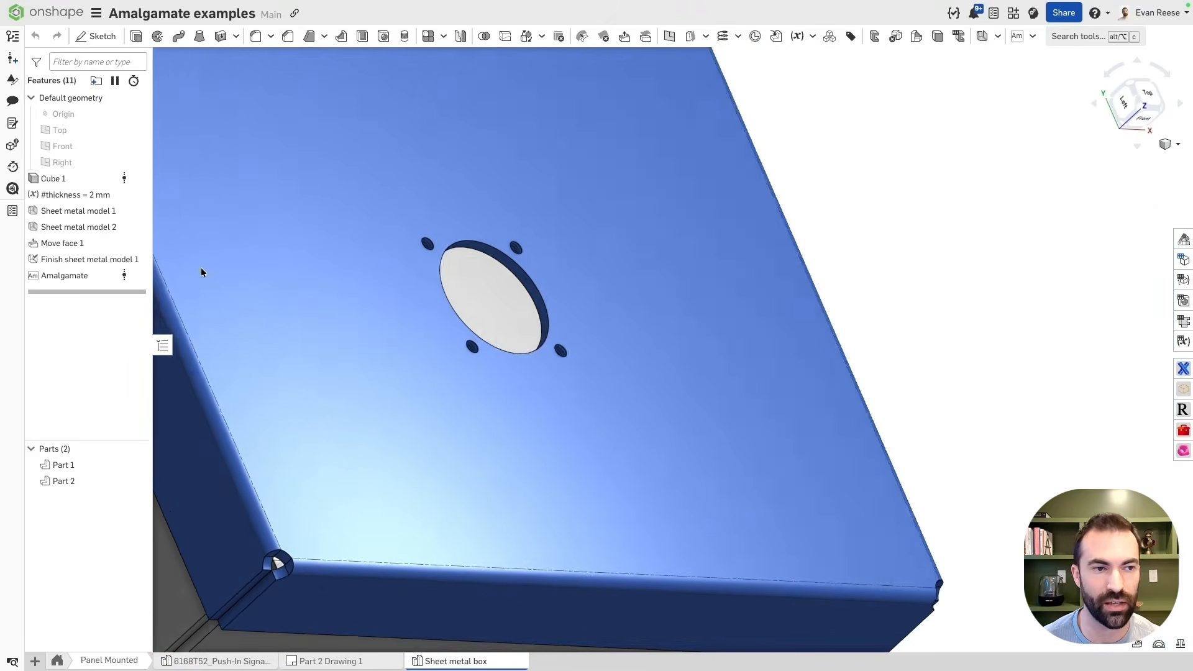
mouse_move(69, 291)
mouse_down()
mouse_move(66, 275)
mouse_move(94, 300)
mouse_move(79, 299)
mouse_up()
scroll(590, 258, up, 10)
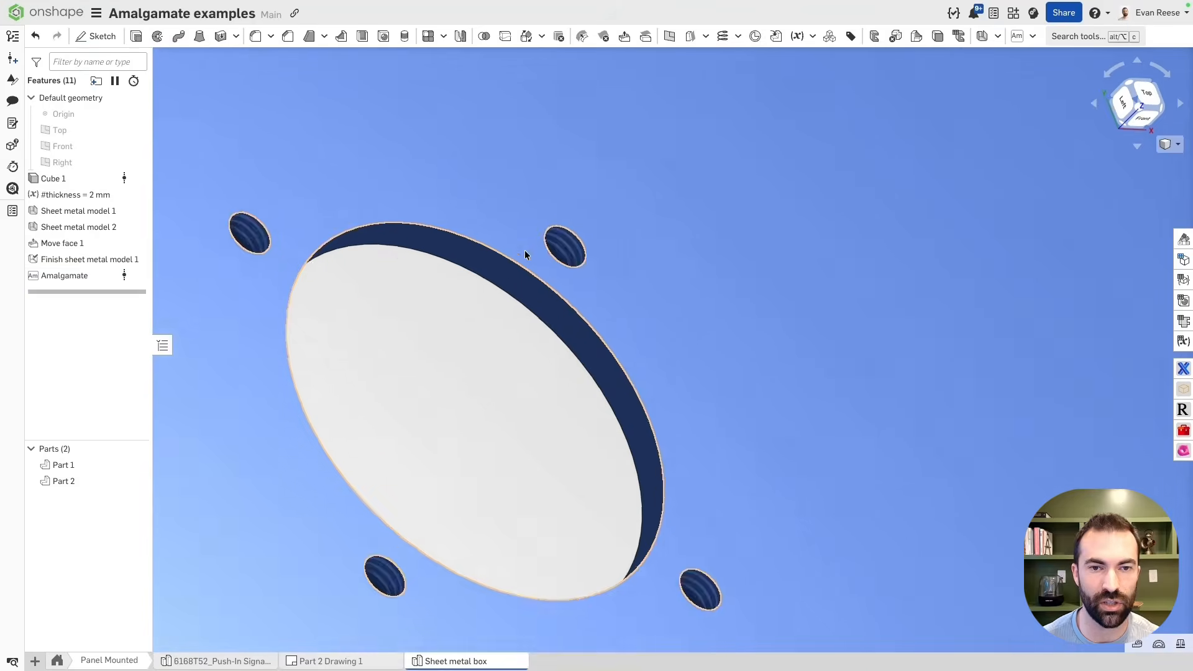
scroll(601, 259, down, 10)
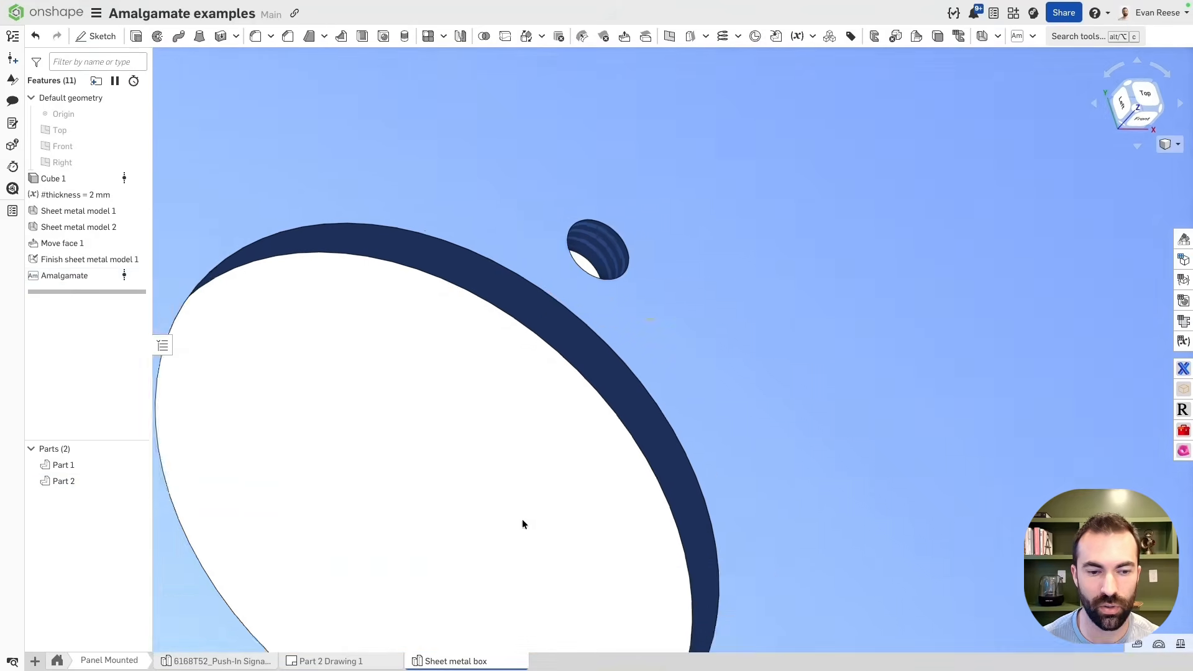
Open Part 2 Drawing 1 and inspect the hole callout for the connector's mounting holes.
click(364, 665)
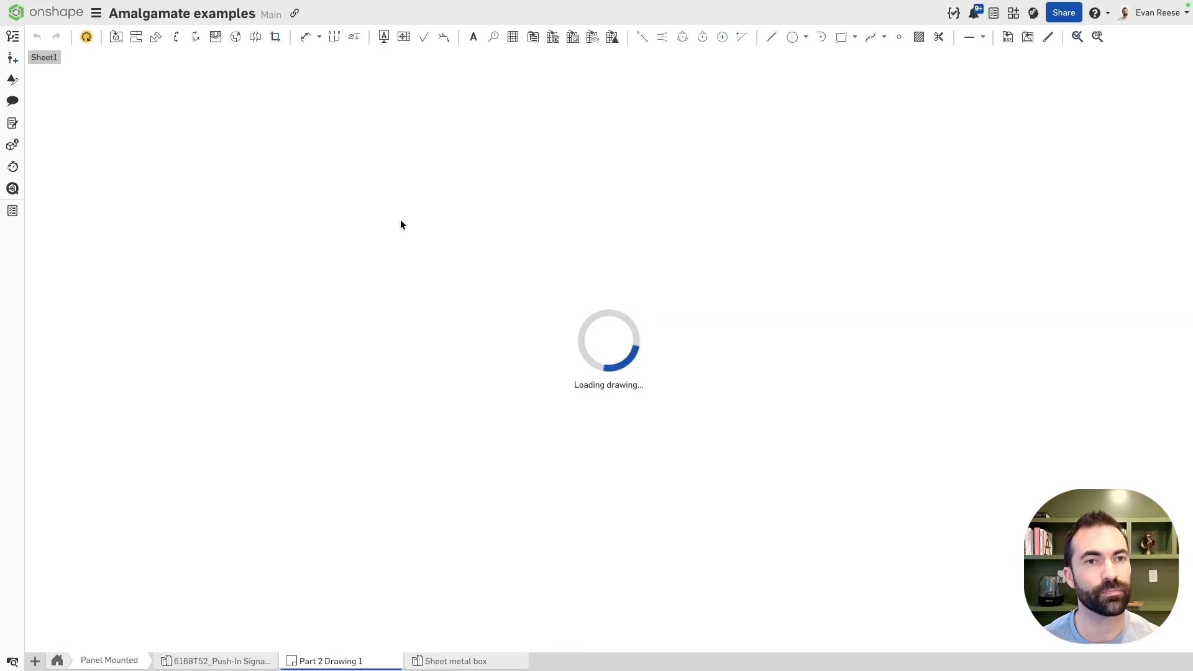
scroll(700, 255, up, 5)
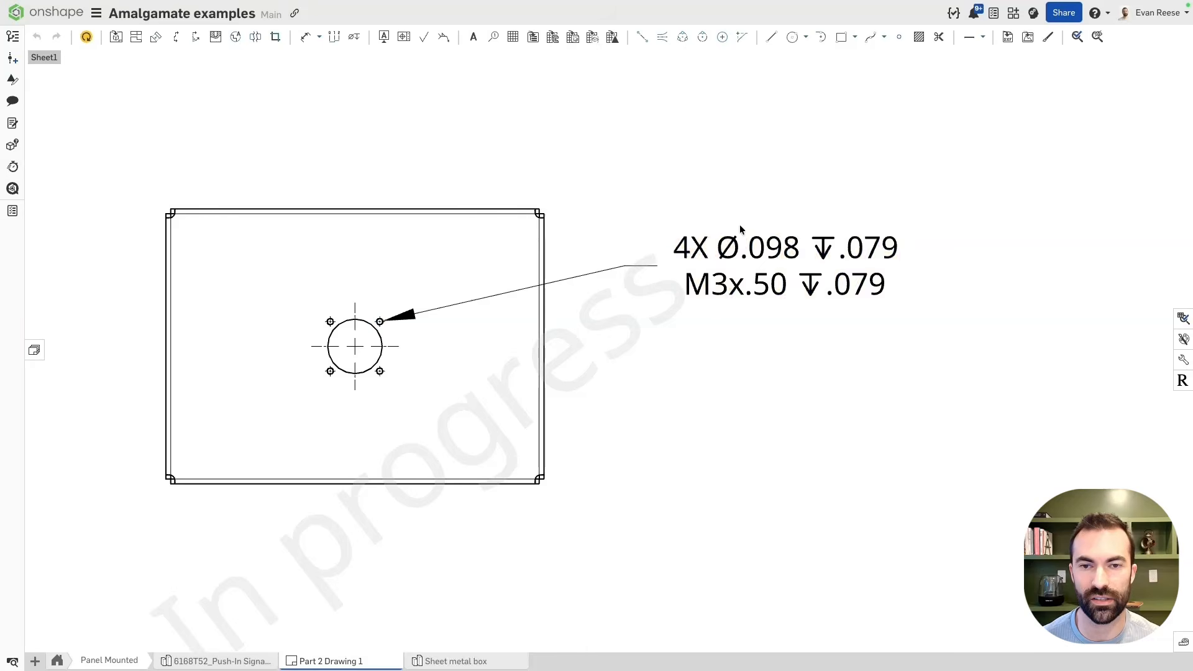
scroll(754, 254, down, 2)
middle_drag(754, 255, 781, 256)
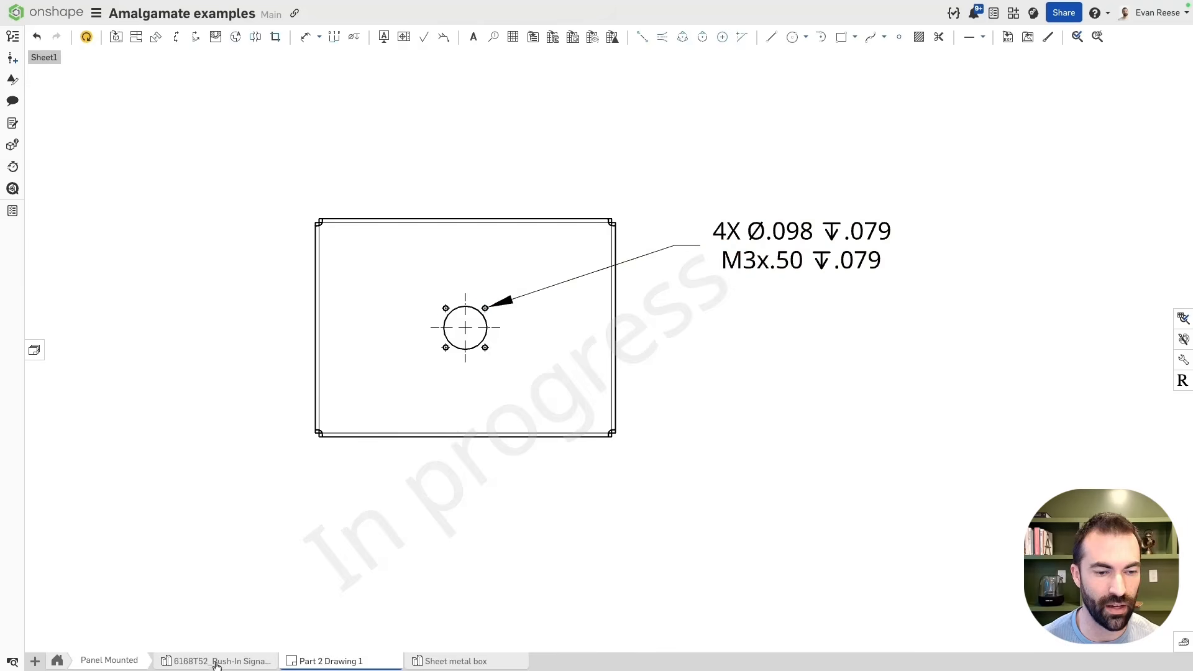
Open the Cabinet Part Studio in the Cabinet folder and hide the cabinet body so only the door is shown.
click(110, 660)
click(364, 663)
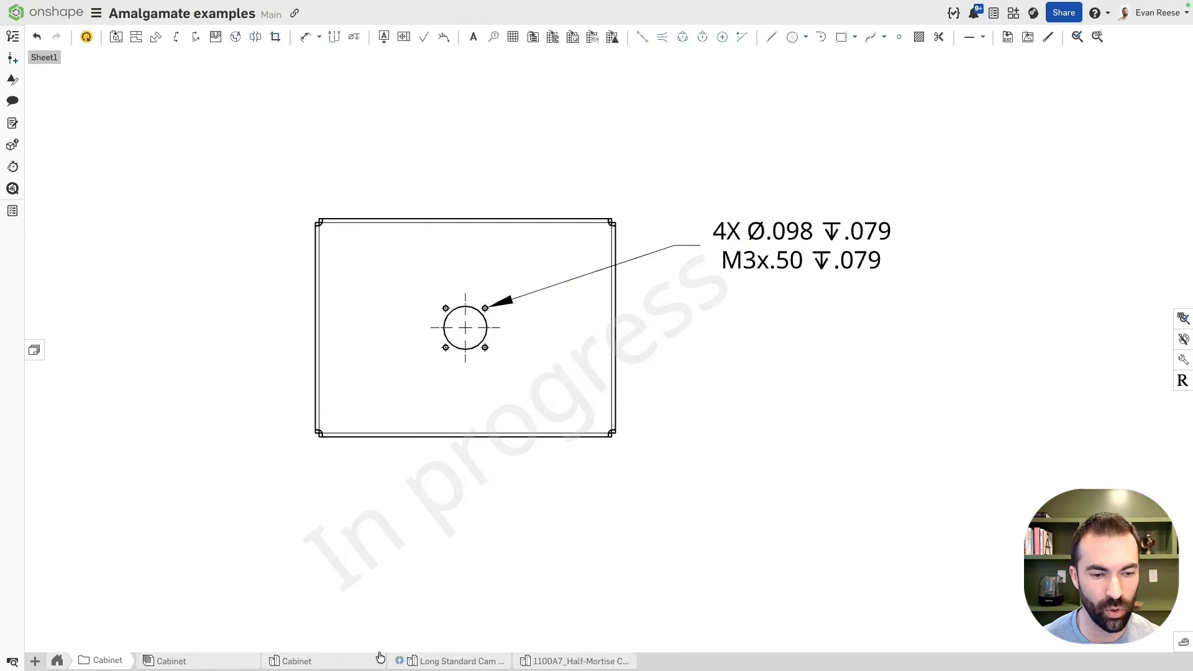
click(343, 663)
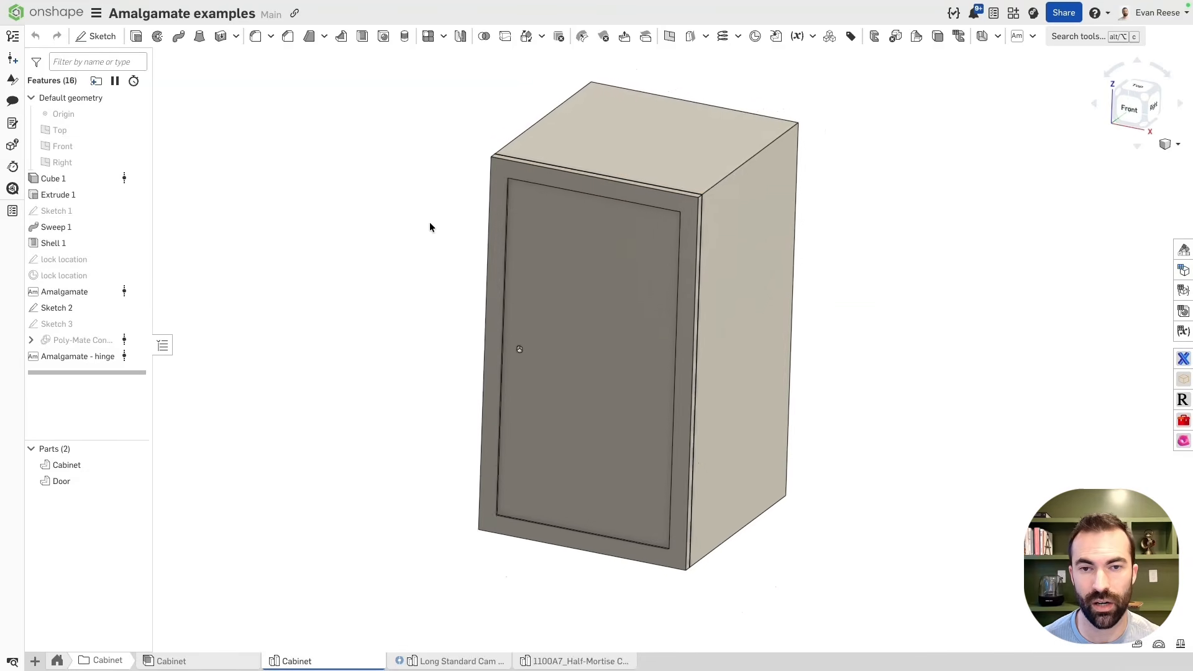
right_drag(430, 227, 516, 186)
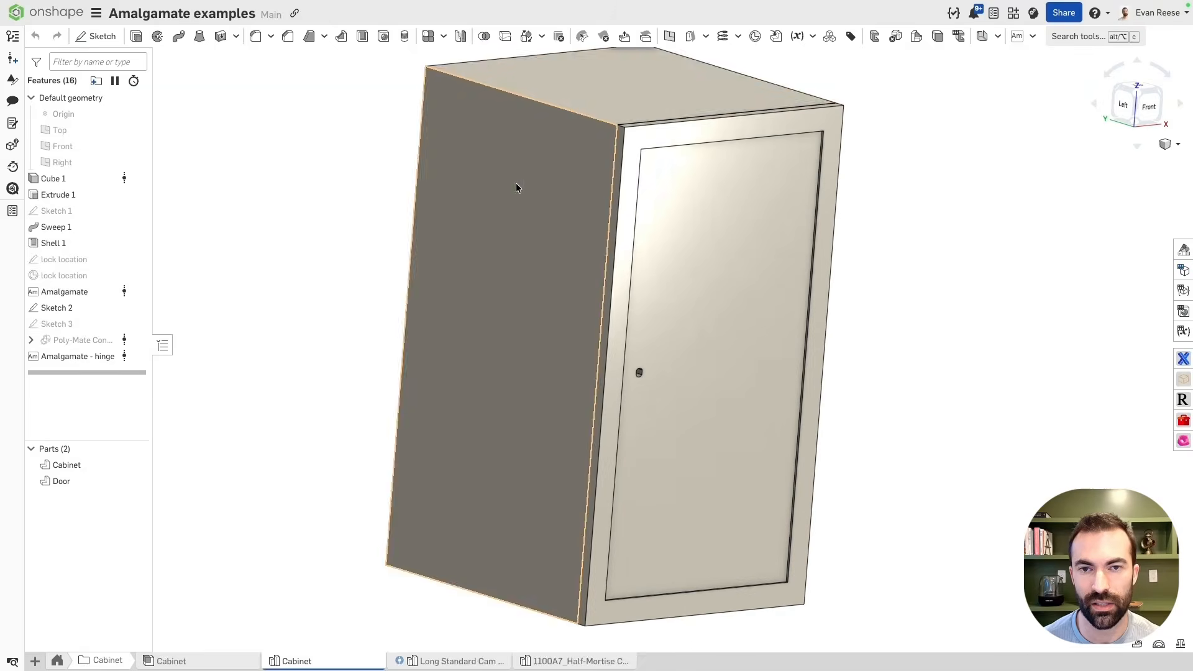
key(y)
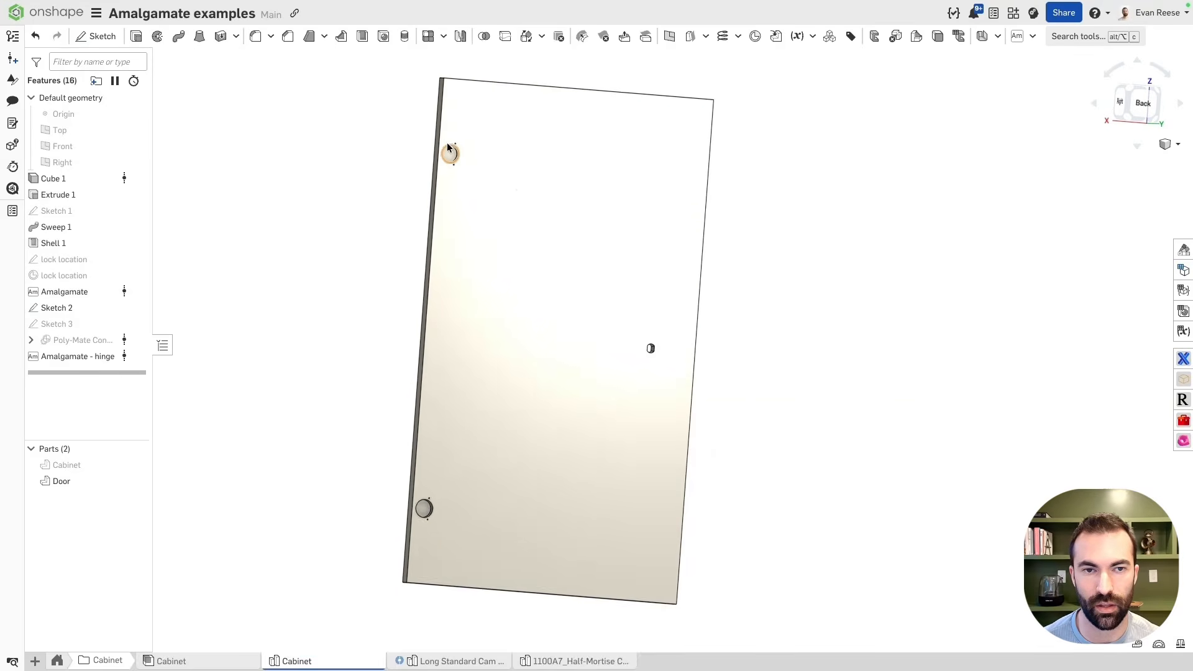
Examine the hinge cup pockets, their screw holes and the lock cutout on the cabinet door.
scroll(446, 144, up, 7)
right_drag(437, 170, 521, 272)
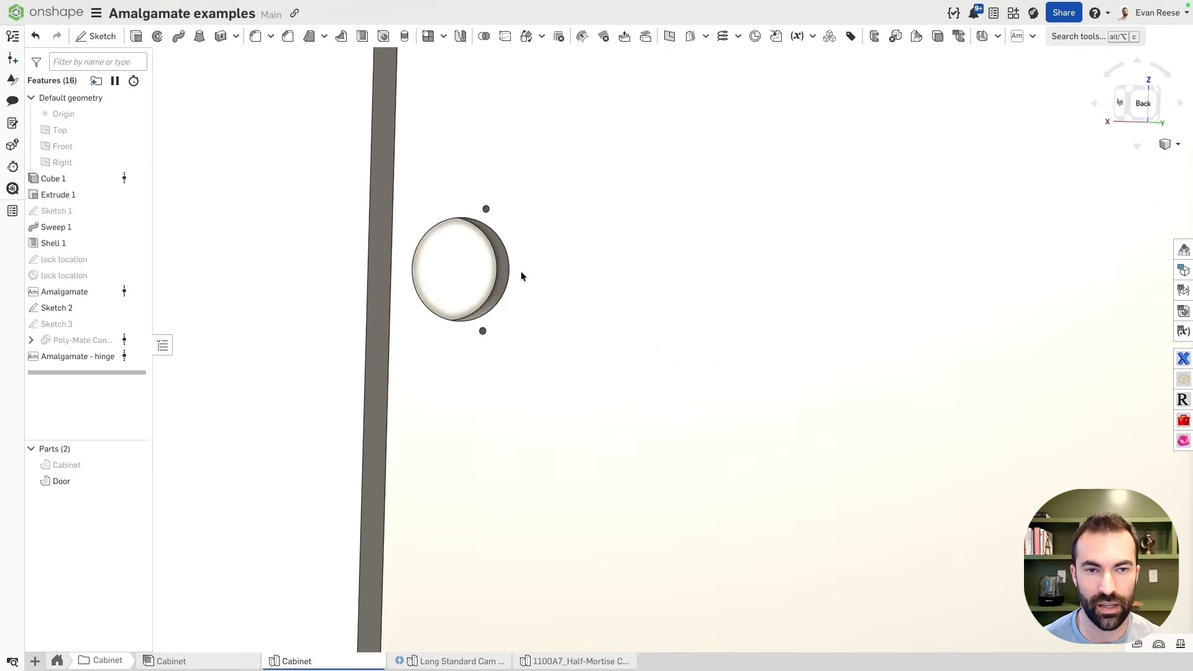
scroll(521, 271, up, 3)
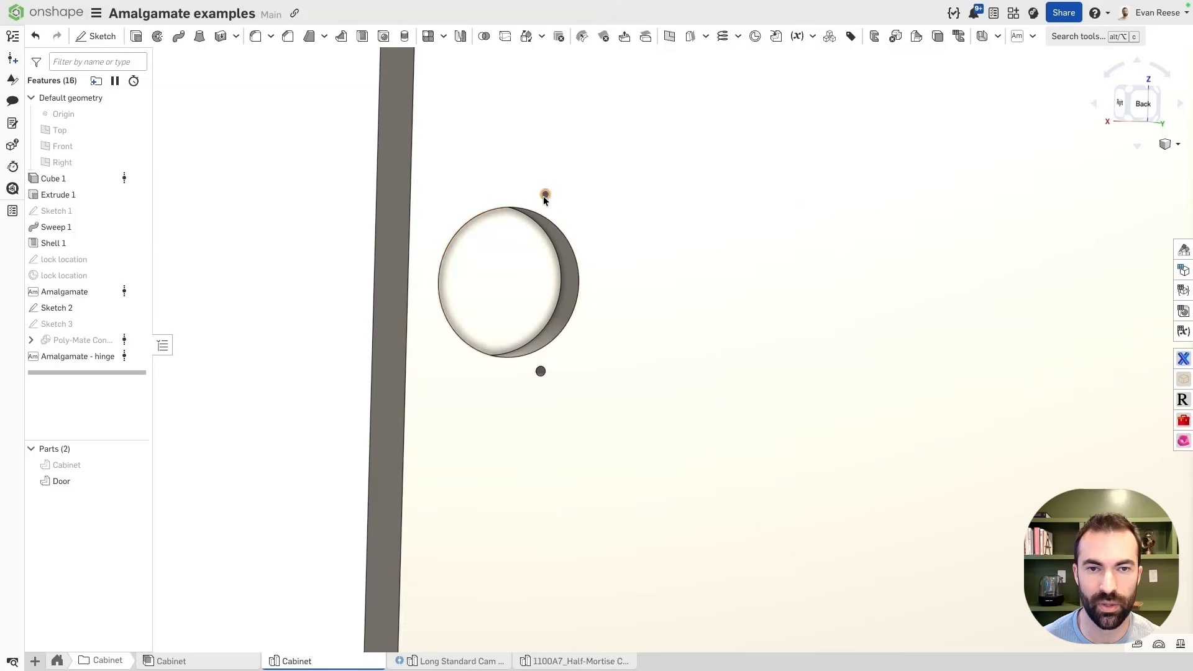
scroll(497, 270, down, 4)
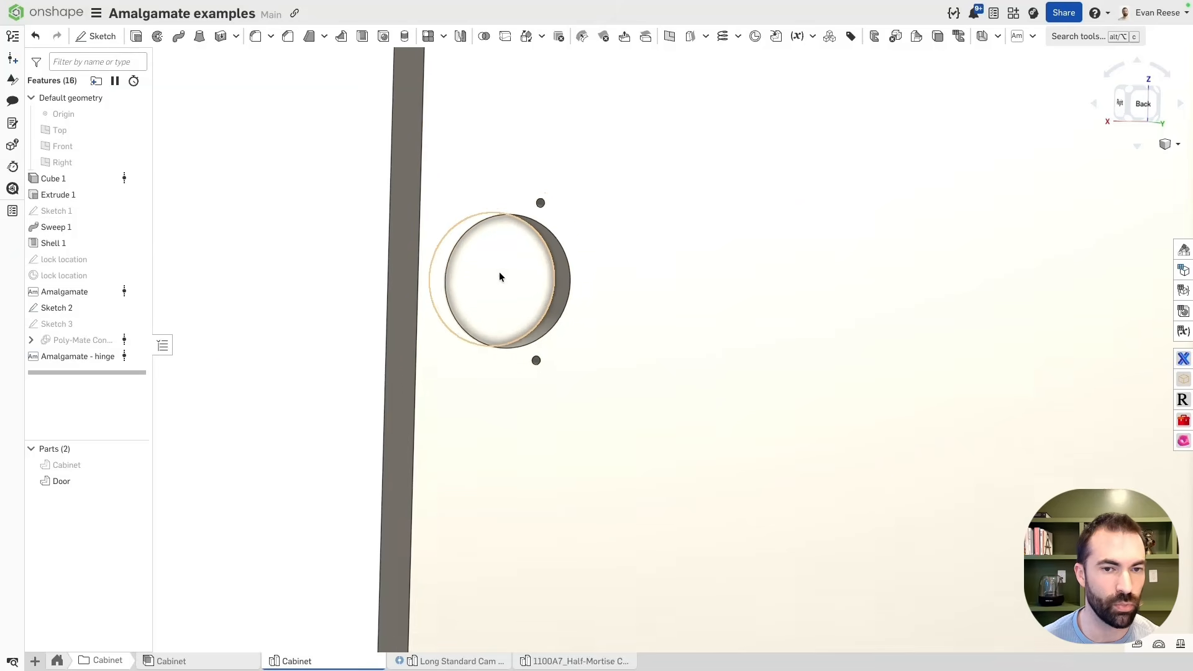
scroll(487, 255, down, 4)
scroll(507, 261, down, 6)
scroll(536, 362, up, 8)
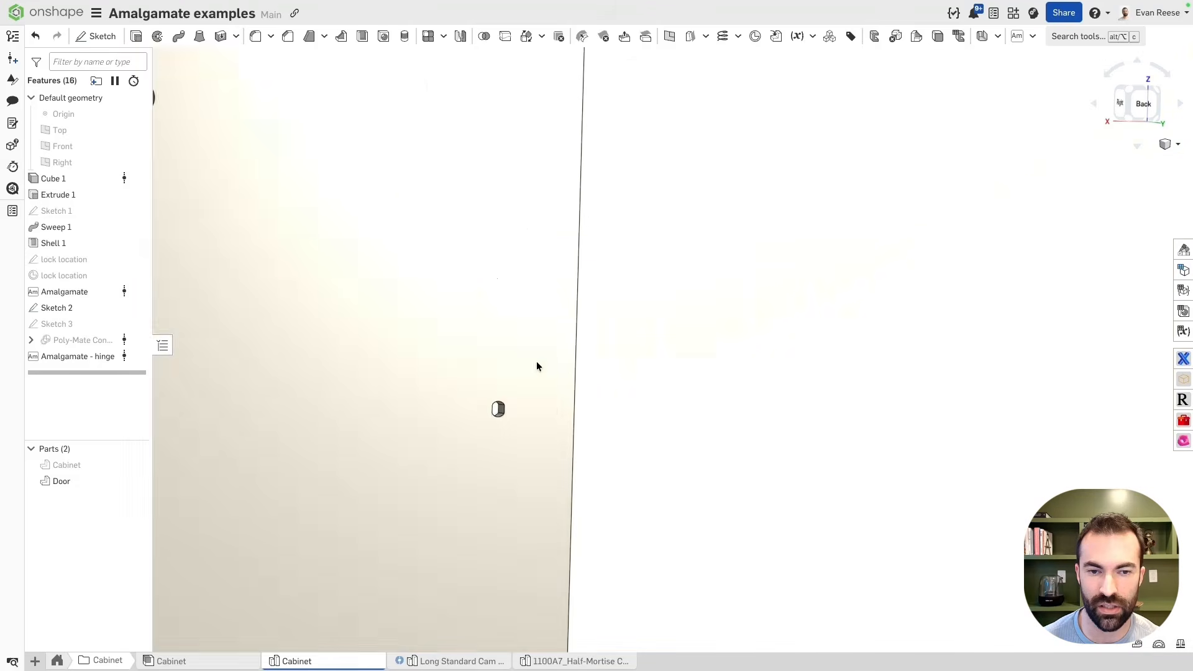
middle_drag(248, 502, 501, 330)
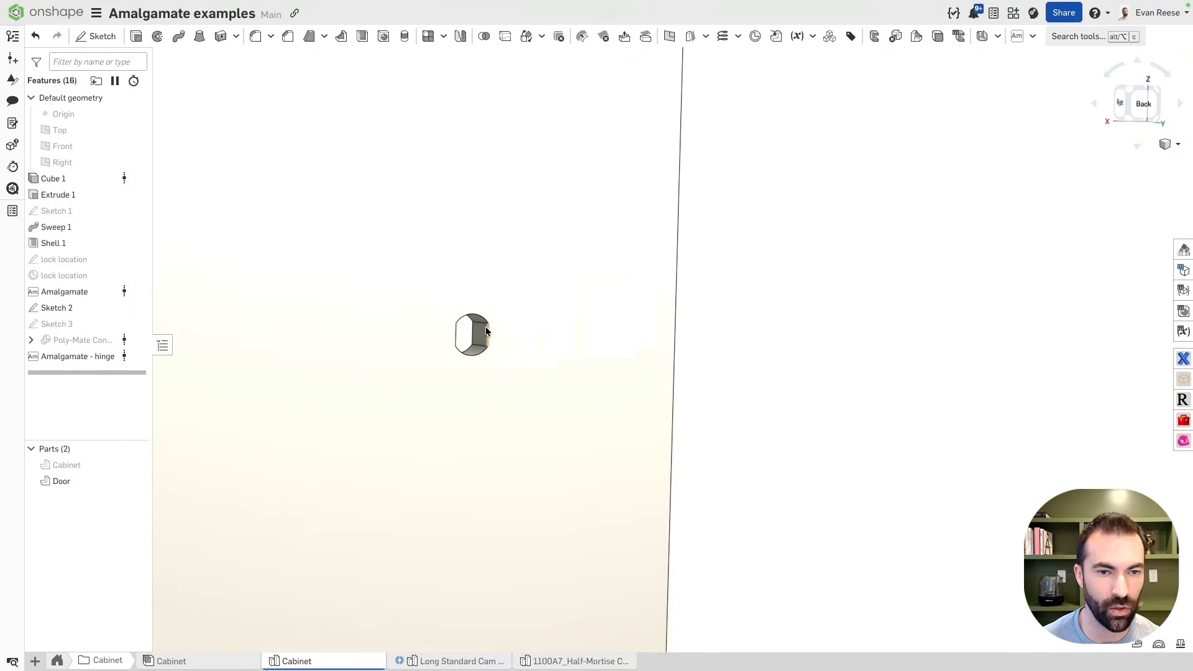
scroll(524, 327, down, 8)
right_drag(665, 305, 686, 289)
scroll(686, 301, up, 1)
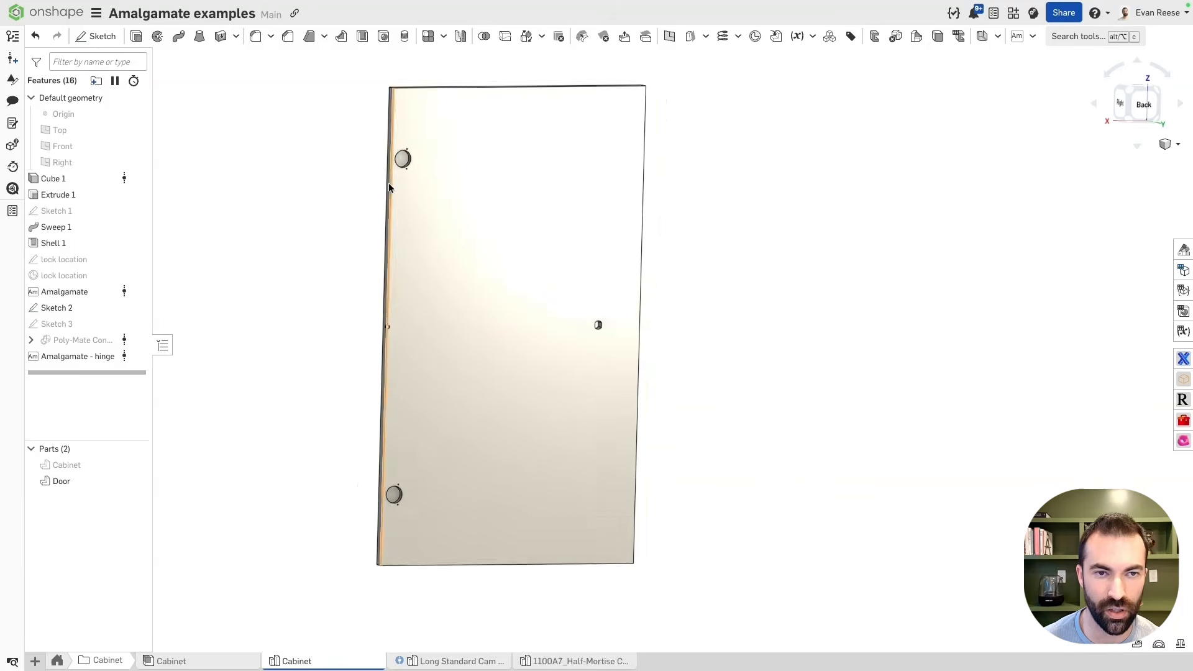
right_drag(373, 185, 311, 261)
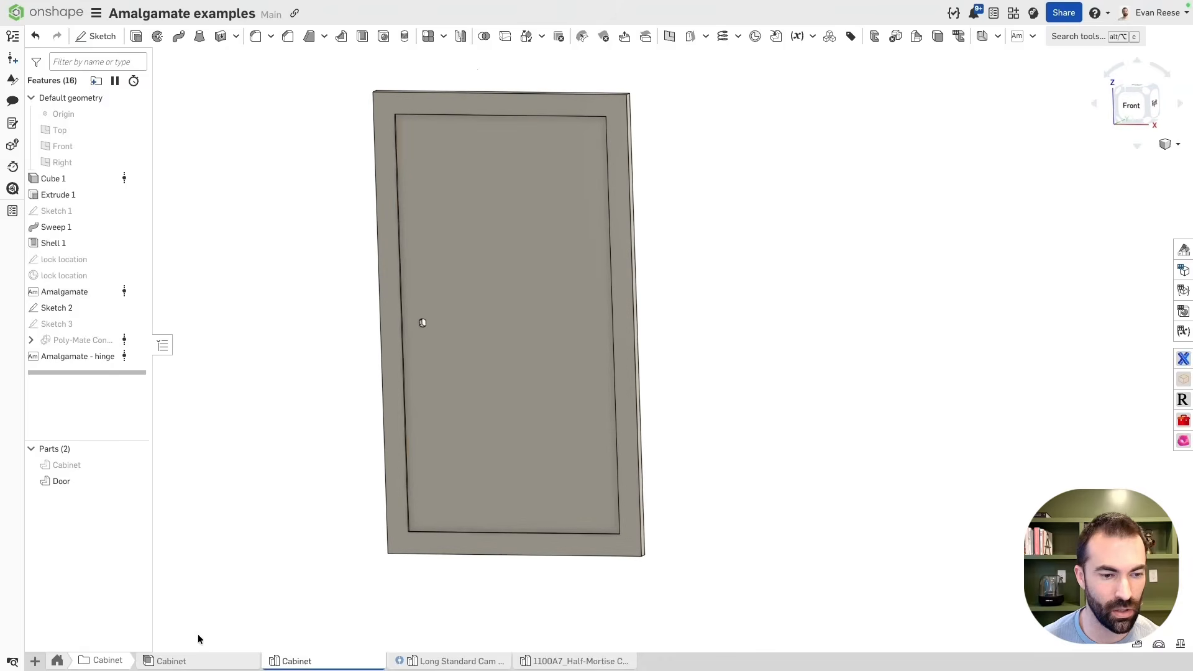
Open the Cabinet assembly, inspect the lower hinge next to its door pocket, and undo the door's displacement.
click(195, 662)
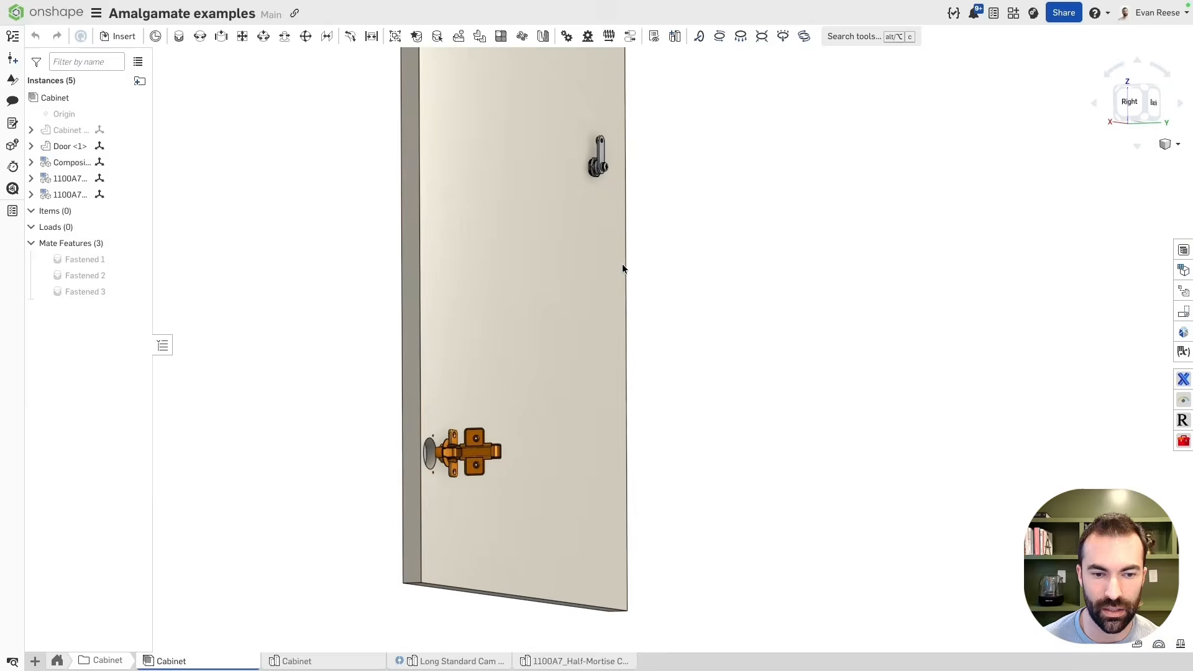
scroll(424, 462, up, 5)
right_drag(483, 332, 491, 351)
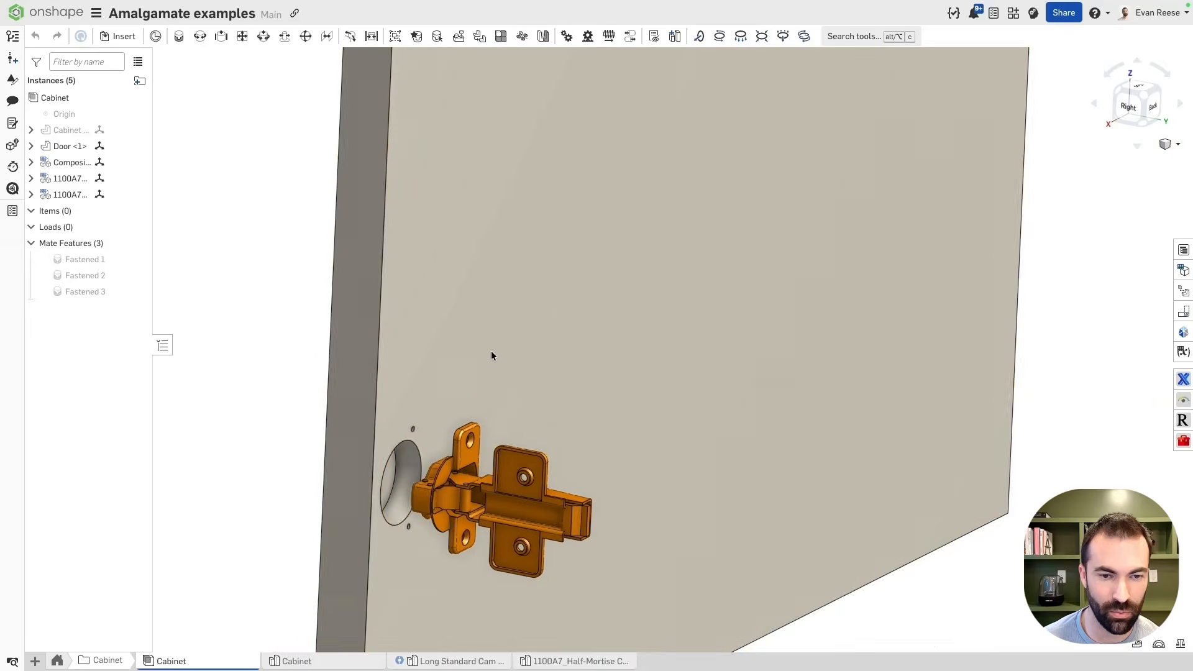
right_drag(435, 397, 330, 254)
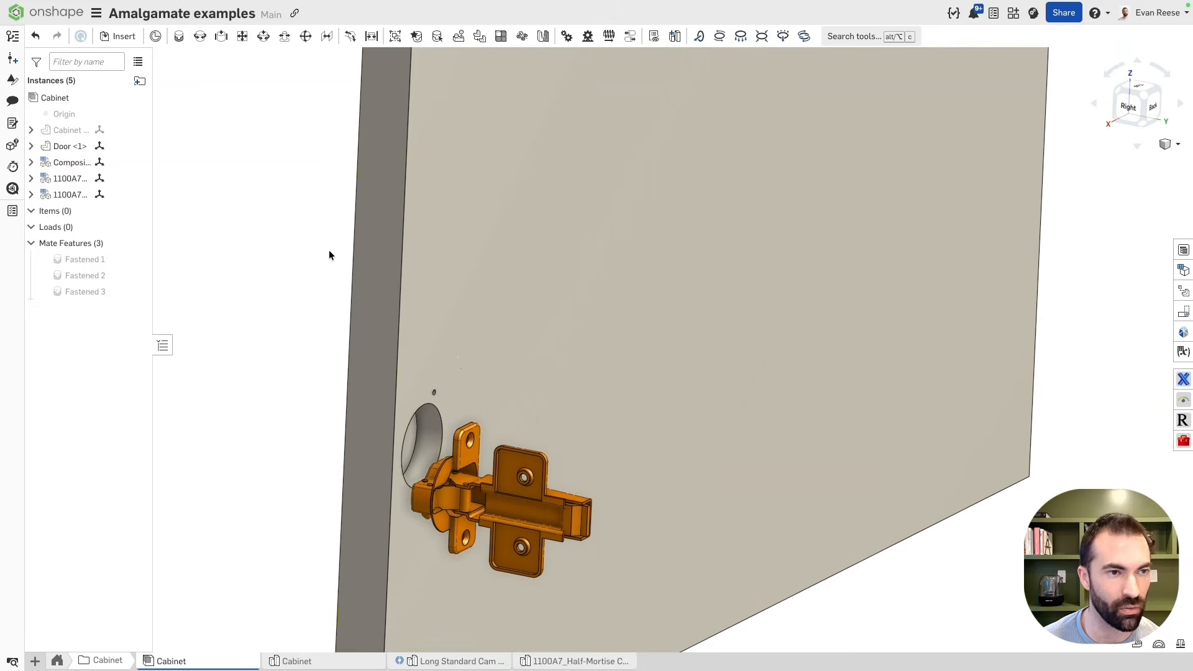
key(super+z)
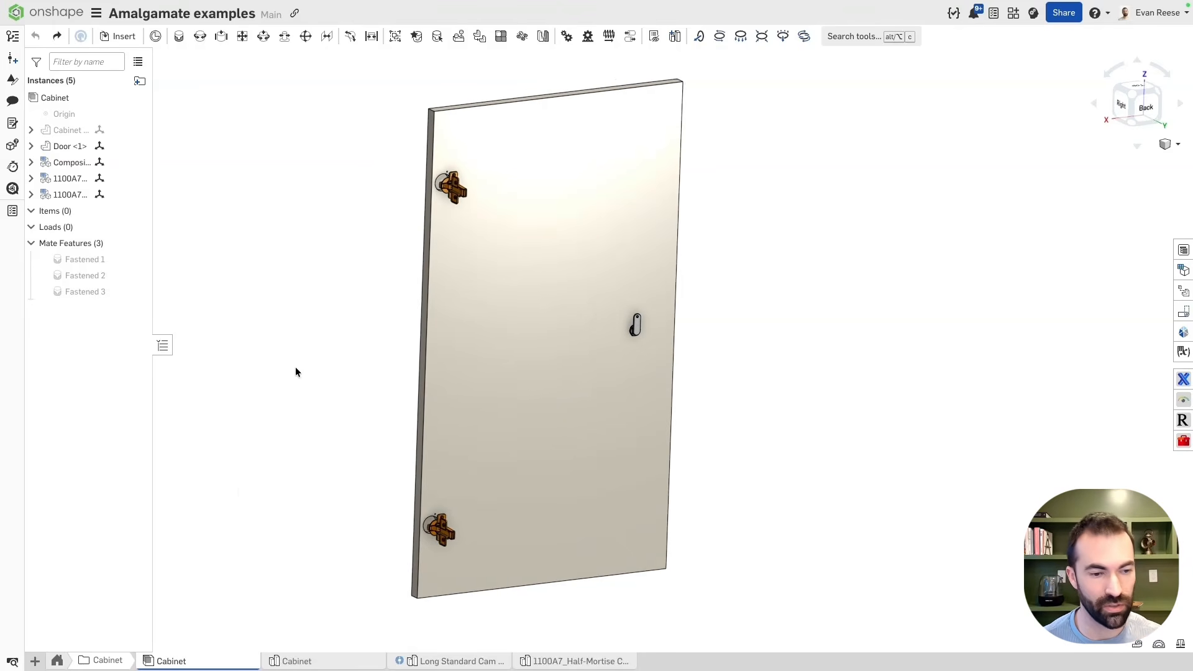
Open the Battery door Part Studio in the Battery Door folder and show all of its parts.
click(67, 662)
mouse_move(120, 667)
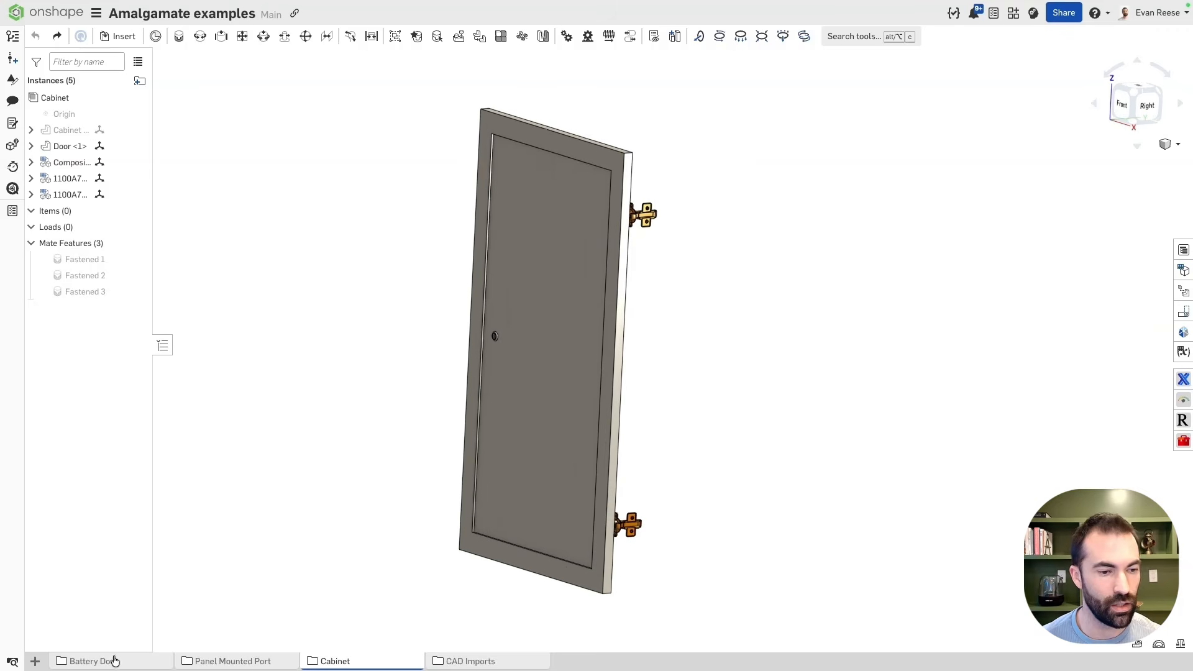
click(114, 661)
click(348, 661)
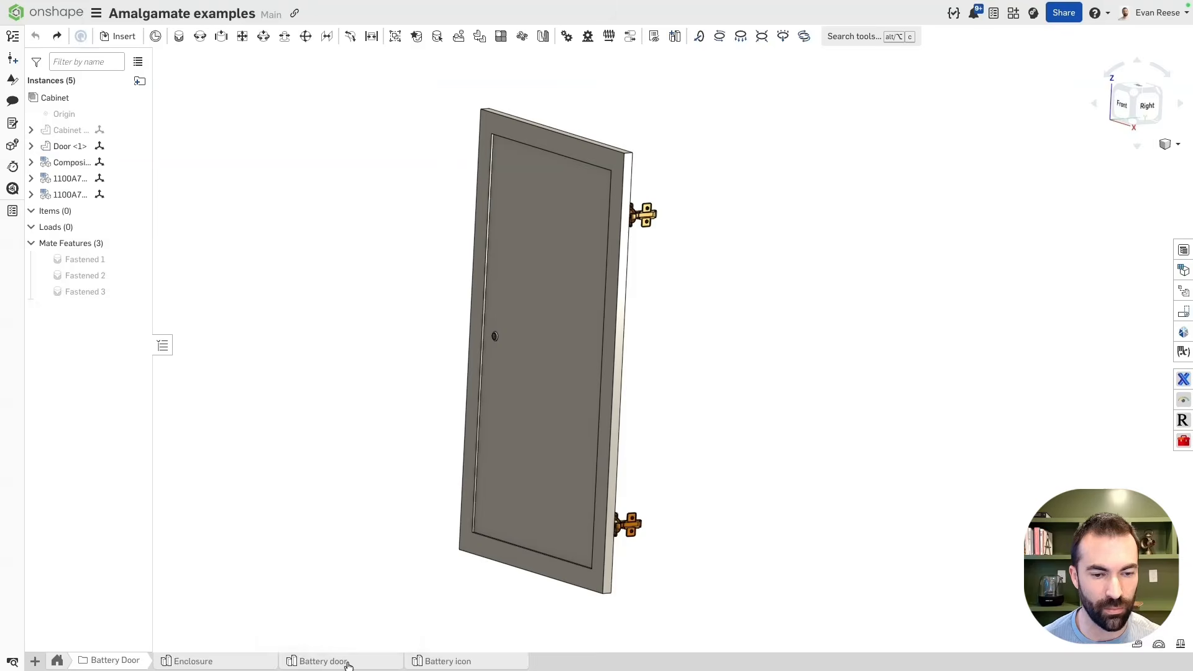
right_click(292, 274)
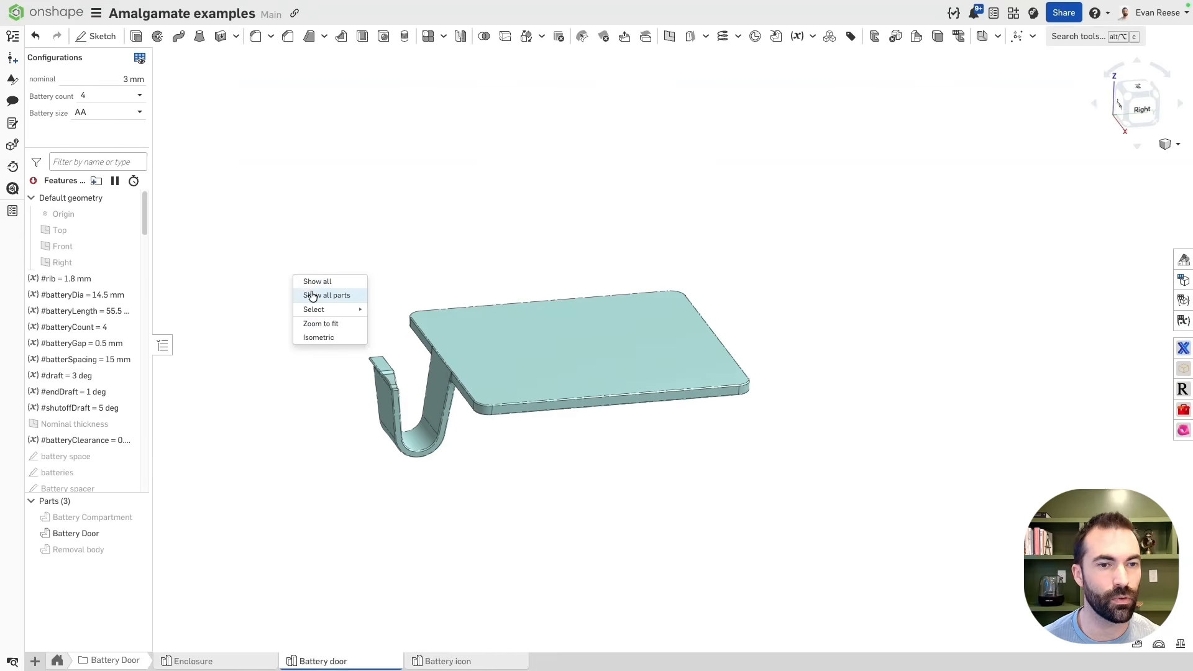
click(309, 293)
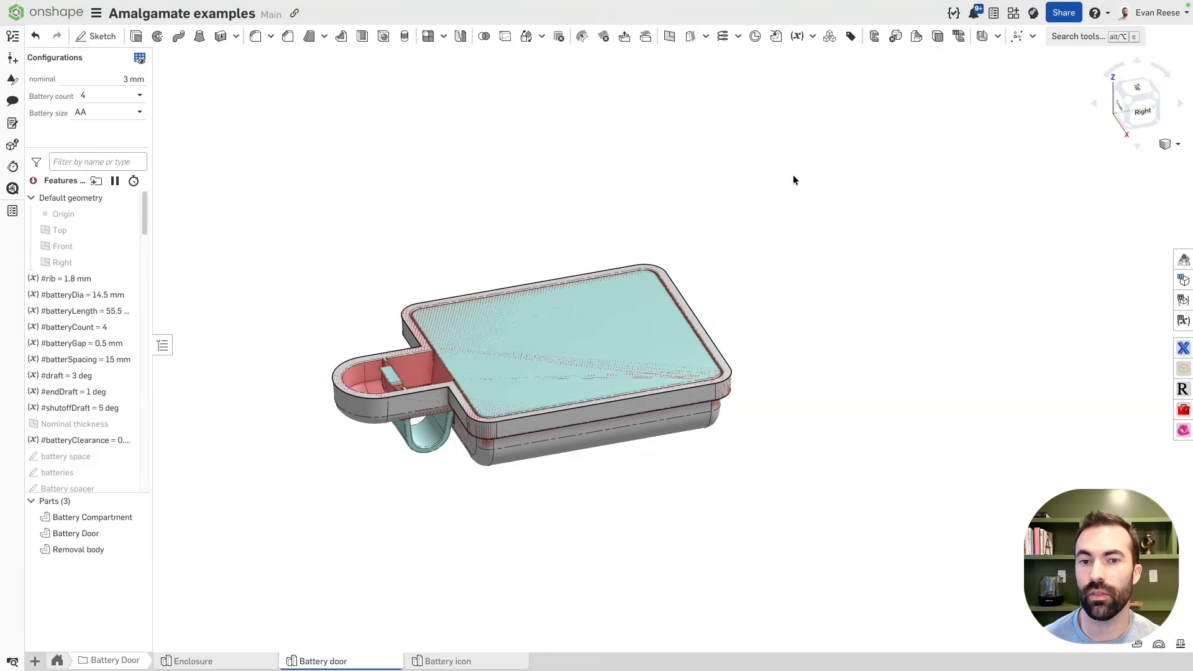
drag(292, 195, 643, 194)
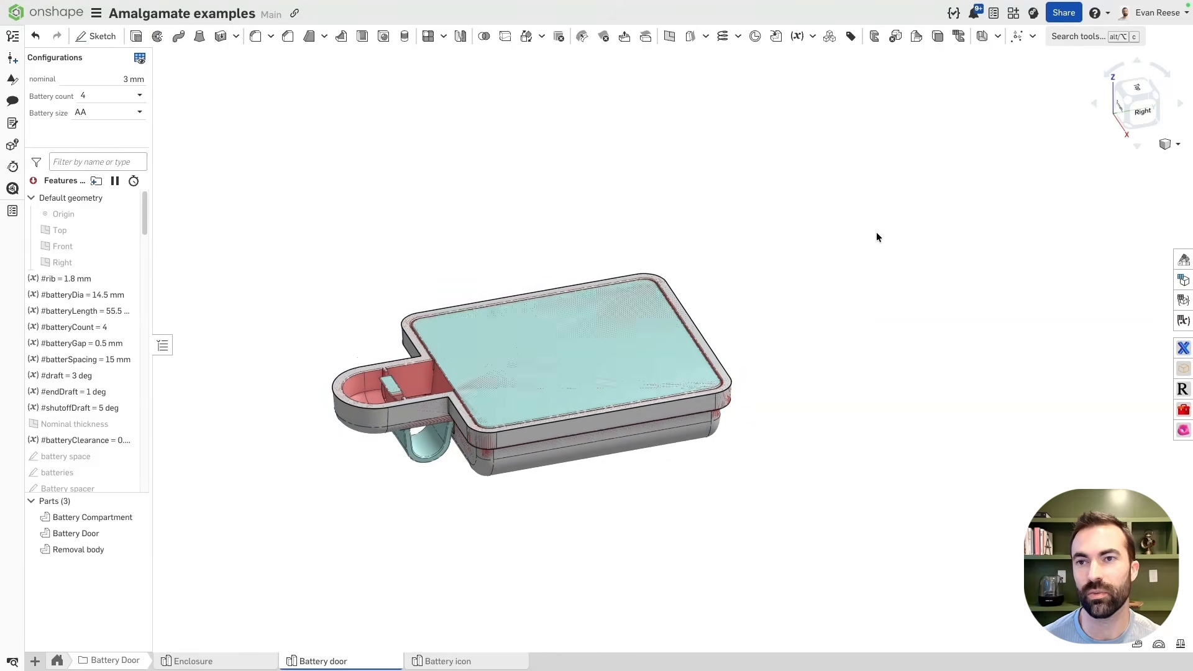
Start a Form feature and open its Part Studio selection for the Circle emboss form.
key(alt+c)
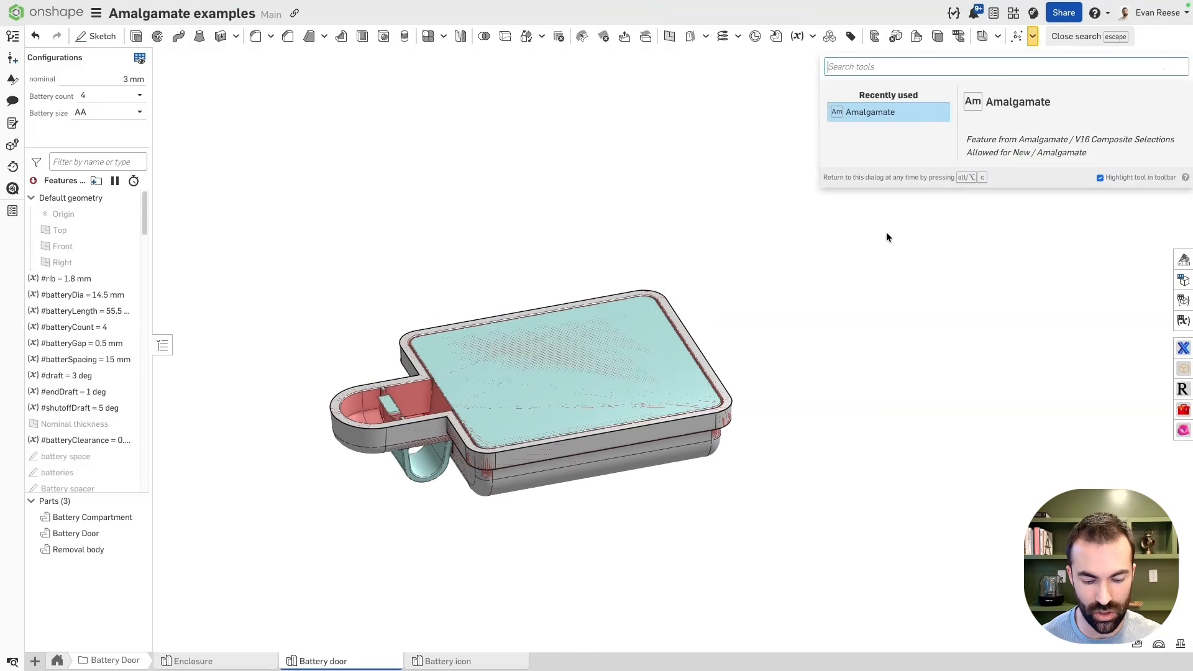
text(form)
key(Return)
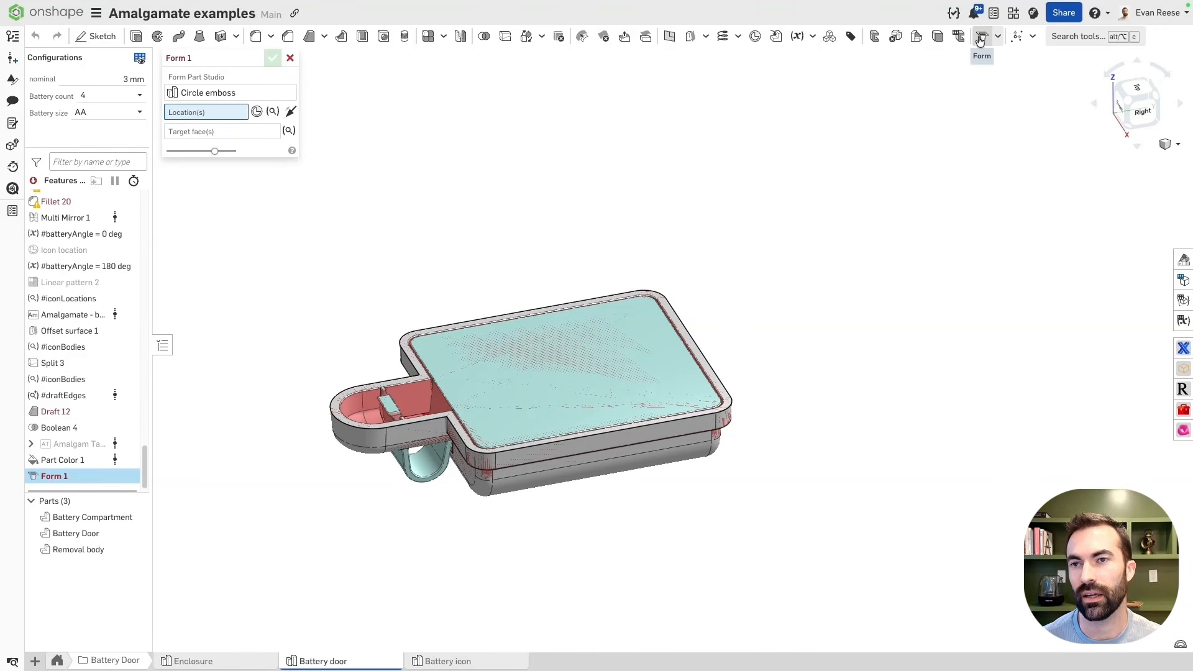
click(247, 98)
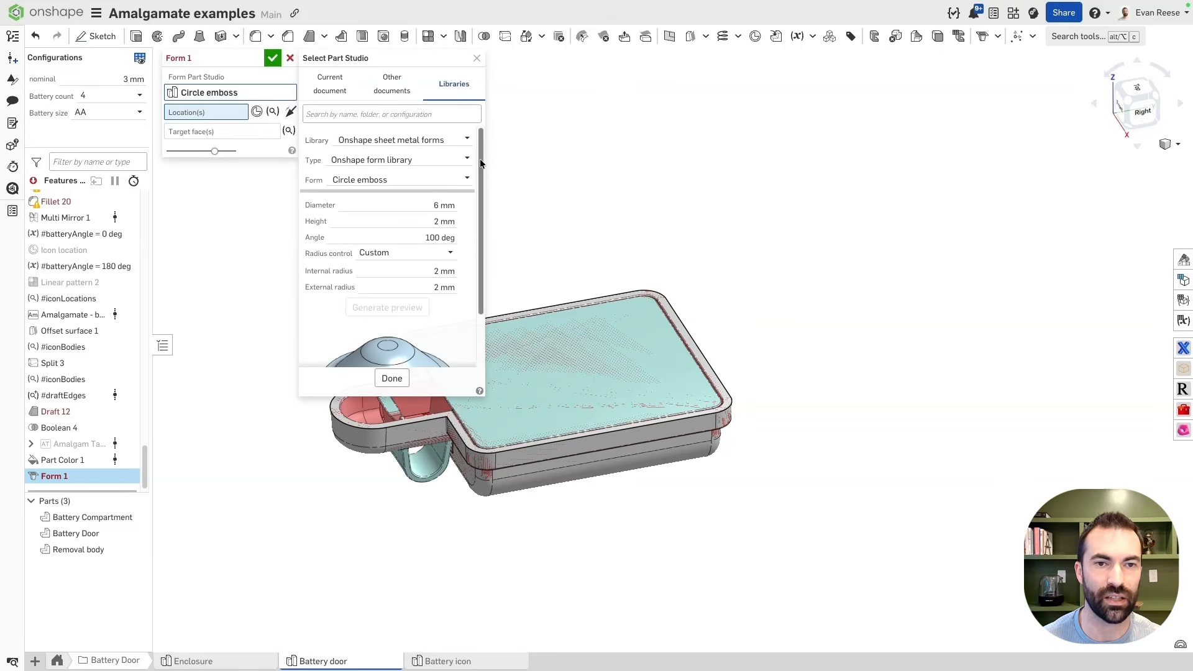
Examine the Circle emboss form's library options, size and radius parameters, and preview, and cancel the Form feature.
drag(480, 159, 486, 218)
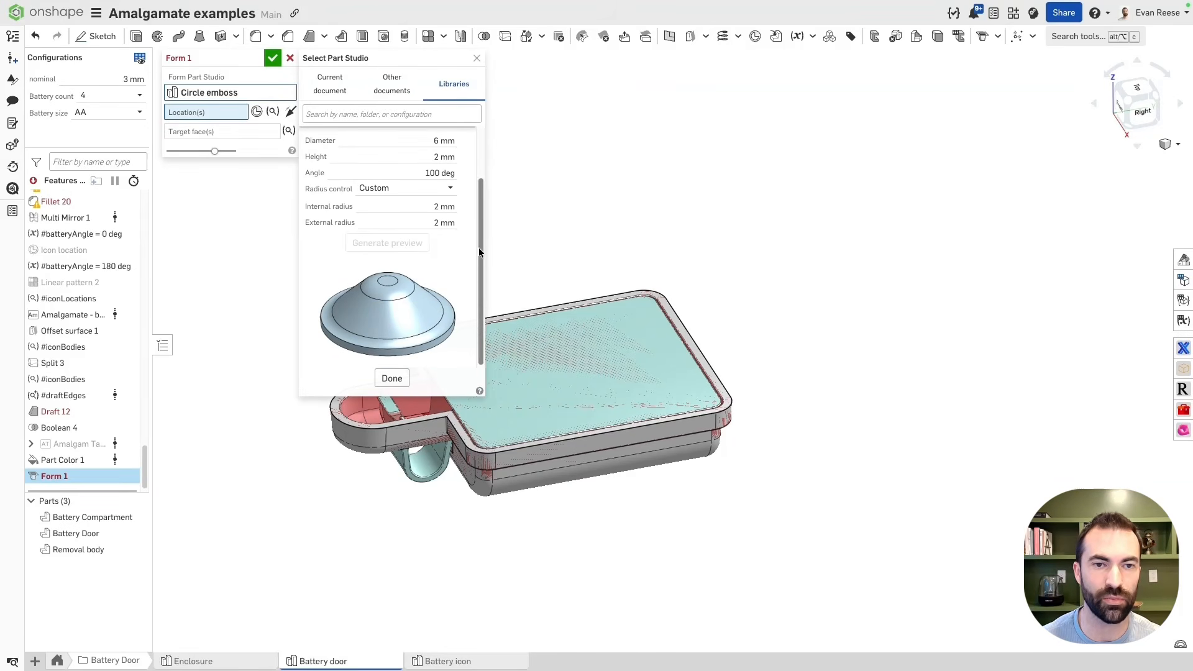
scroll(479, 248, up, 1)
click(379, 176)
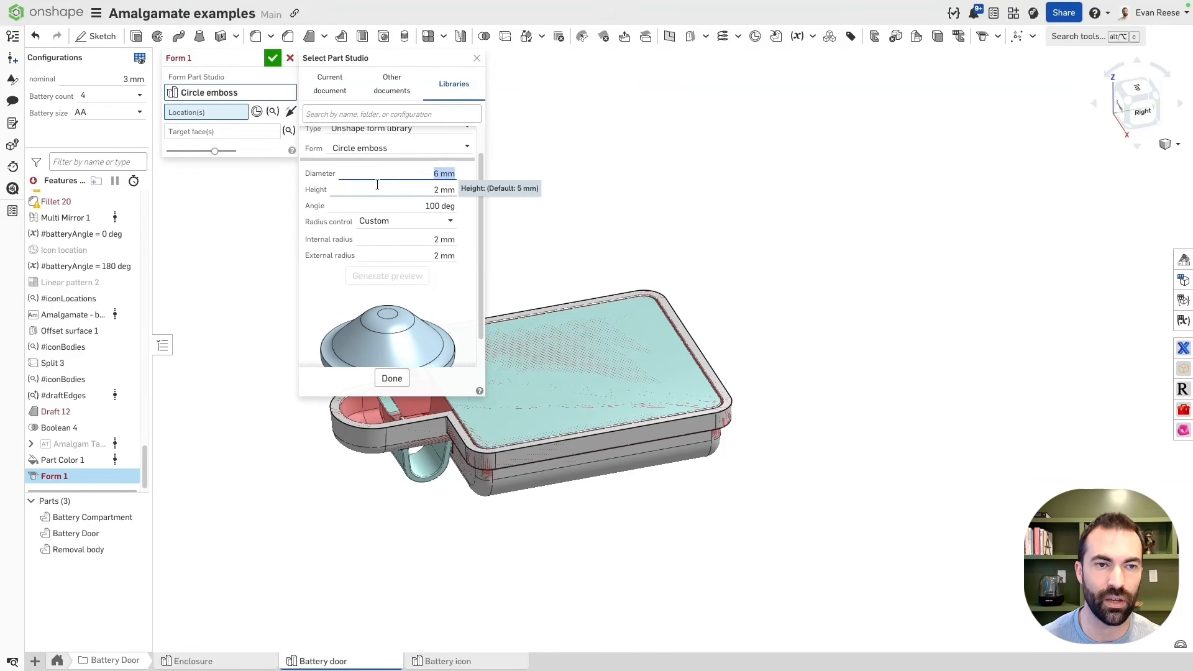
click(383, 221)
click(521, 218)
click(400, 251)
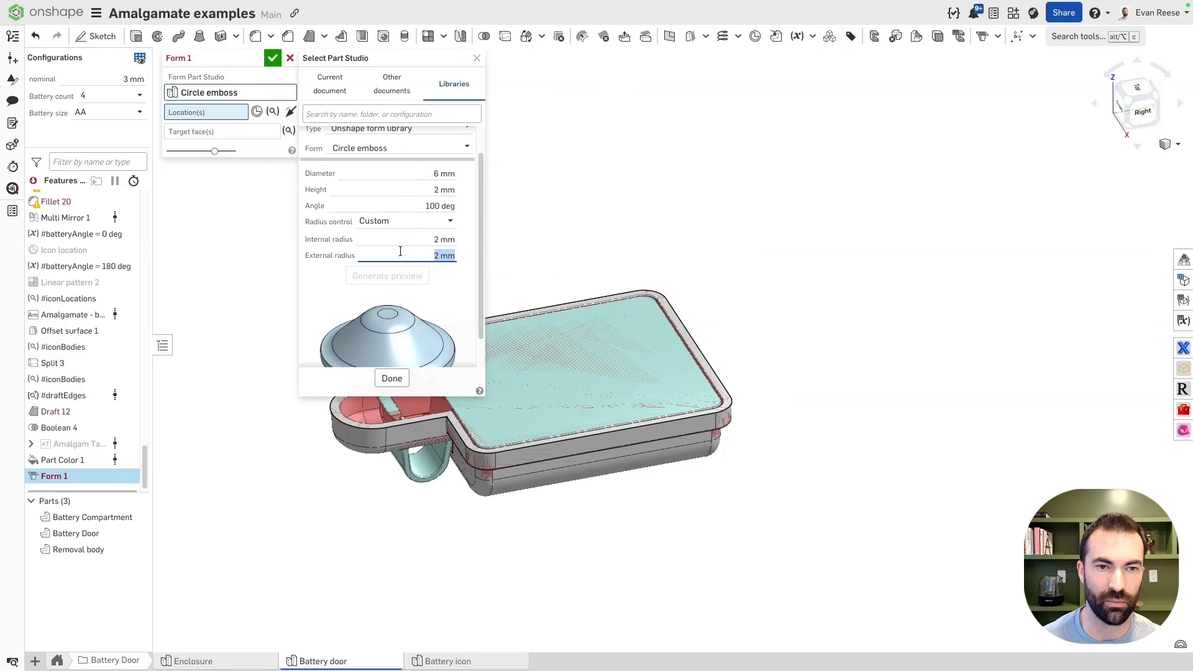
scroll(480, 192, up, 1)
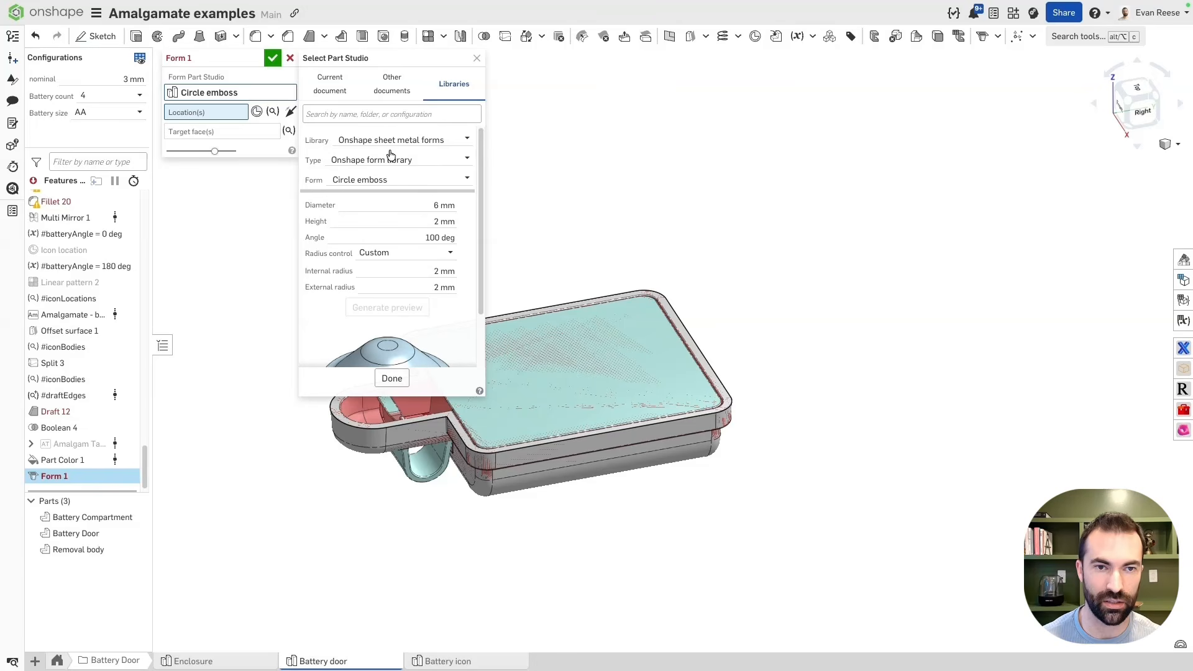
scroll(476, 169, down, 2)
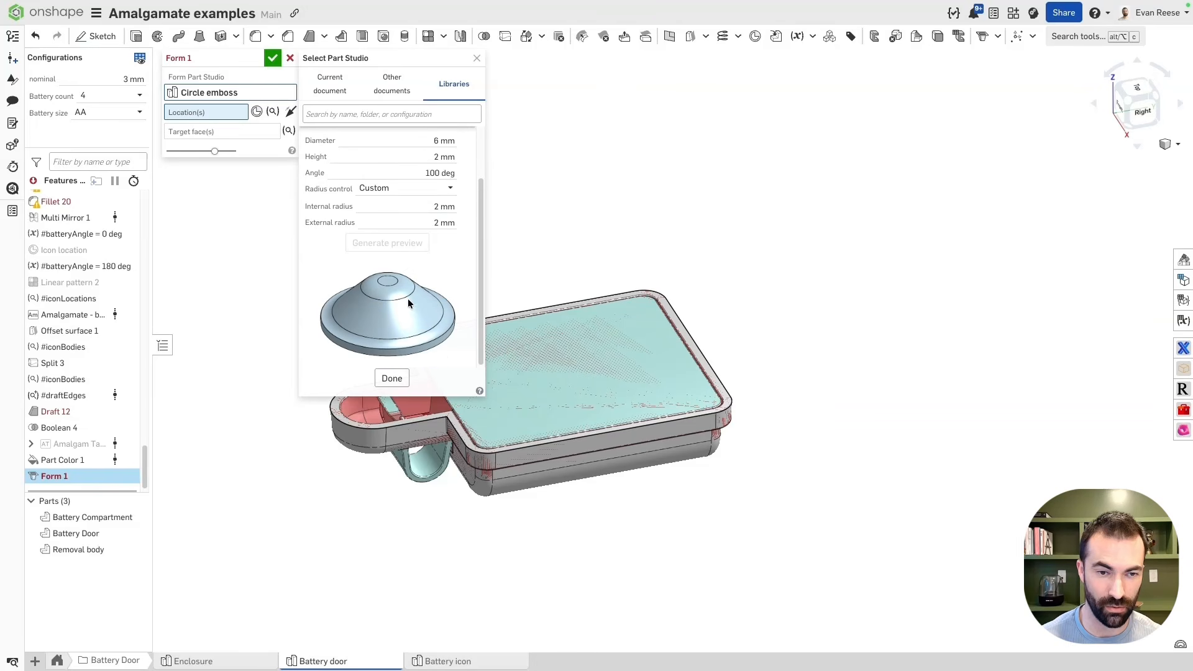
click(477, 60)
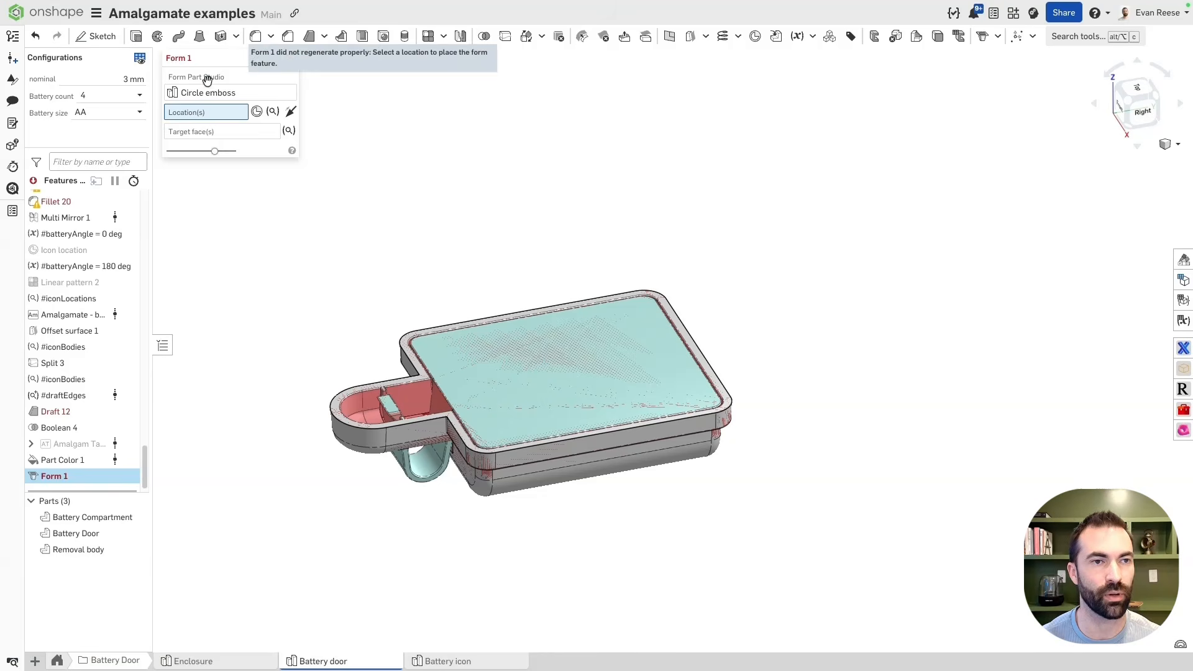
drag(193, 59, 224, 83)
click(303, 80)
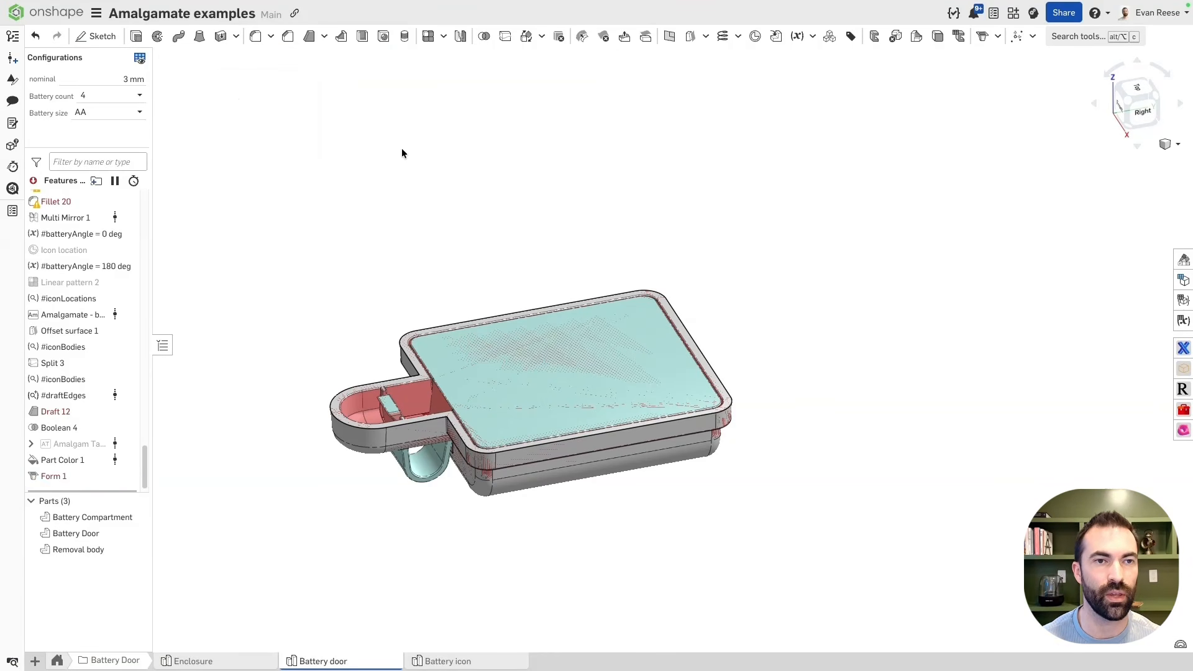
Hide the Removal body and roll the feature history back to Draft 12.
scroll(416, 151, up, 1)
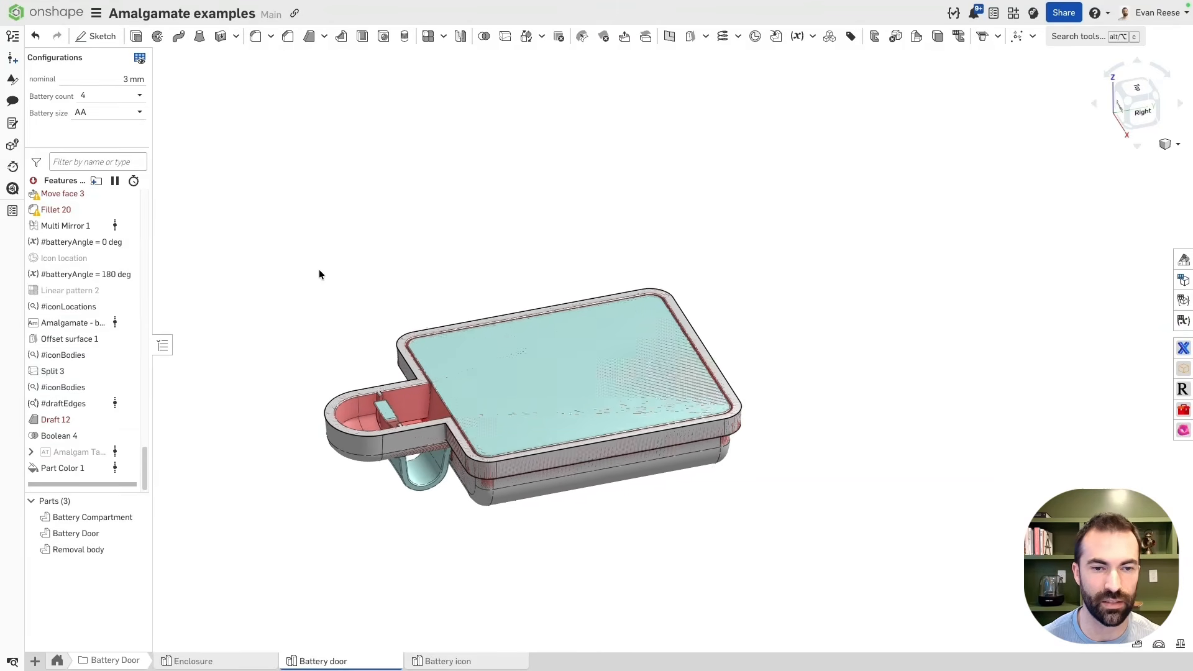
scroll(319, 270, up, 4)
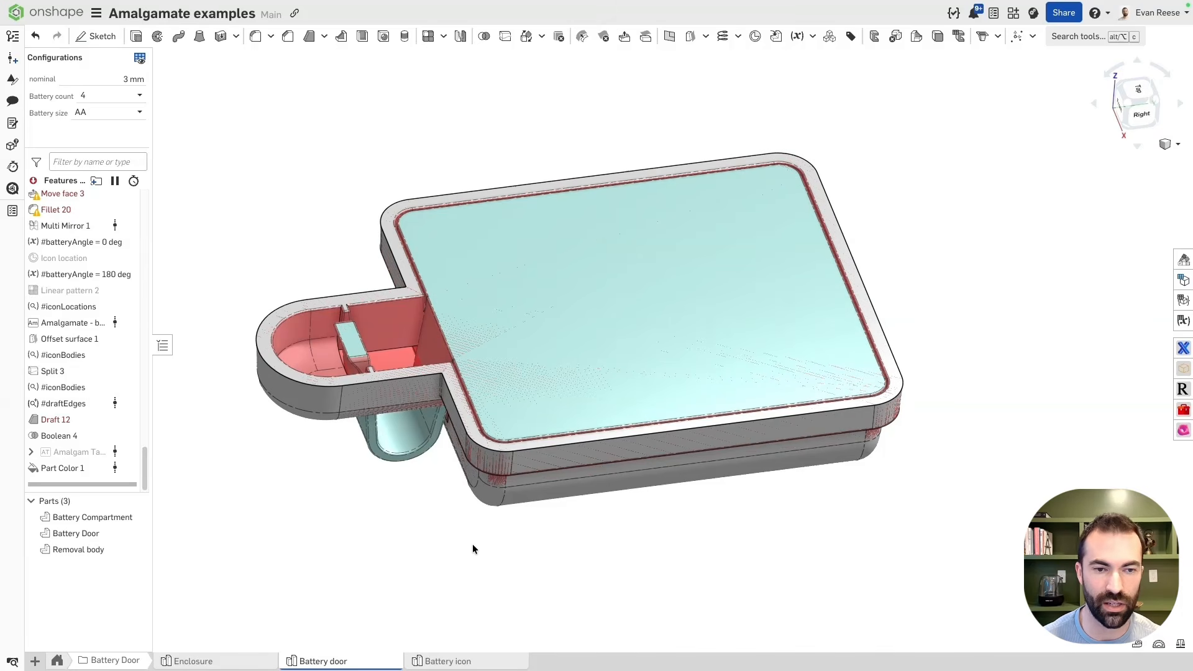
key(y)
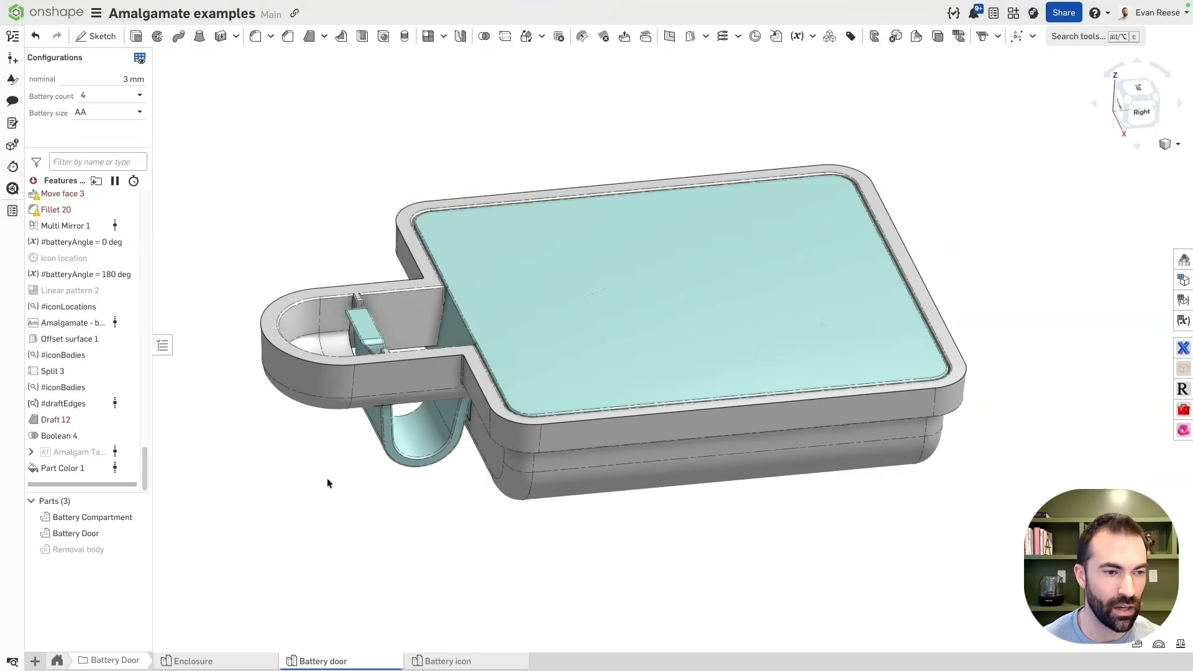
right_click(65, 420)
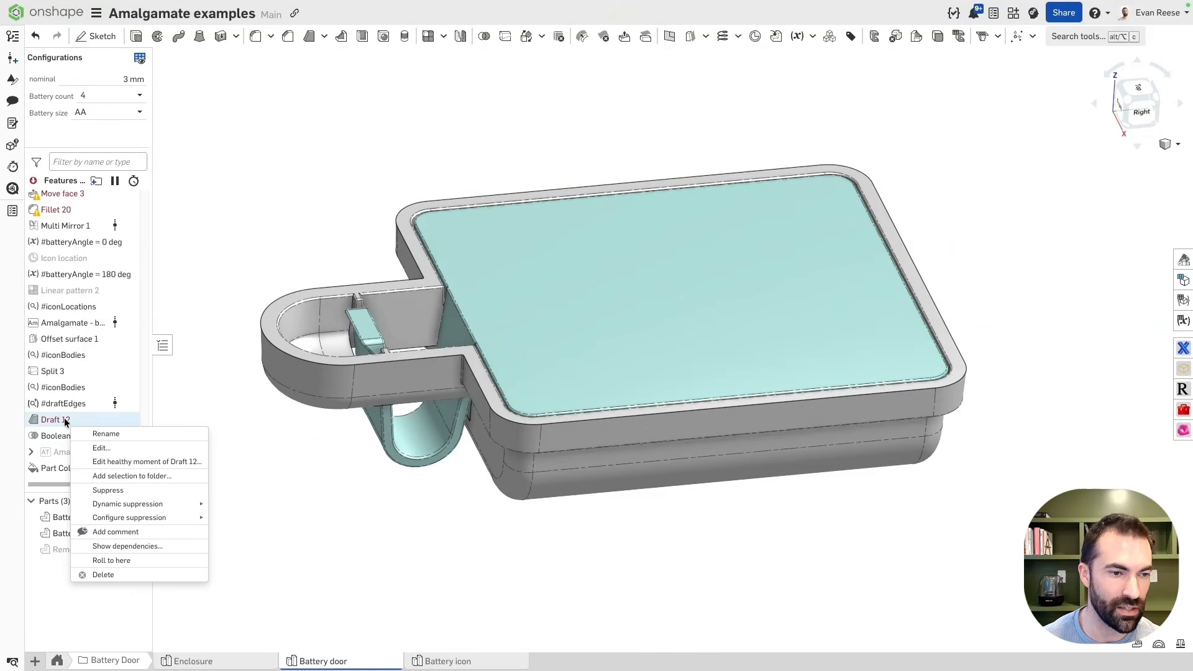
click(121, 559)
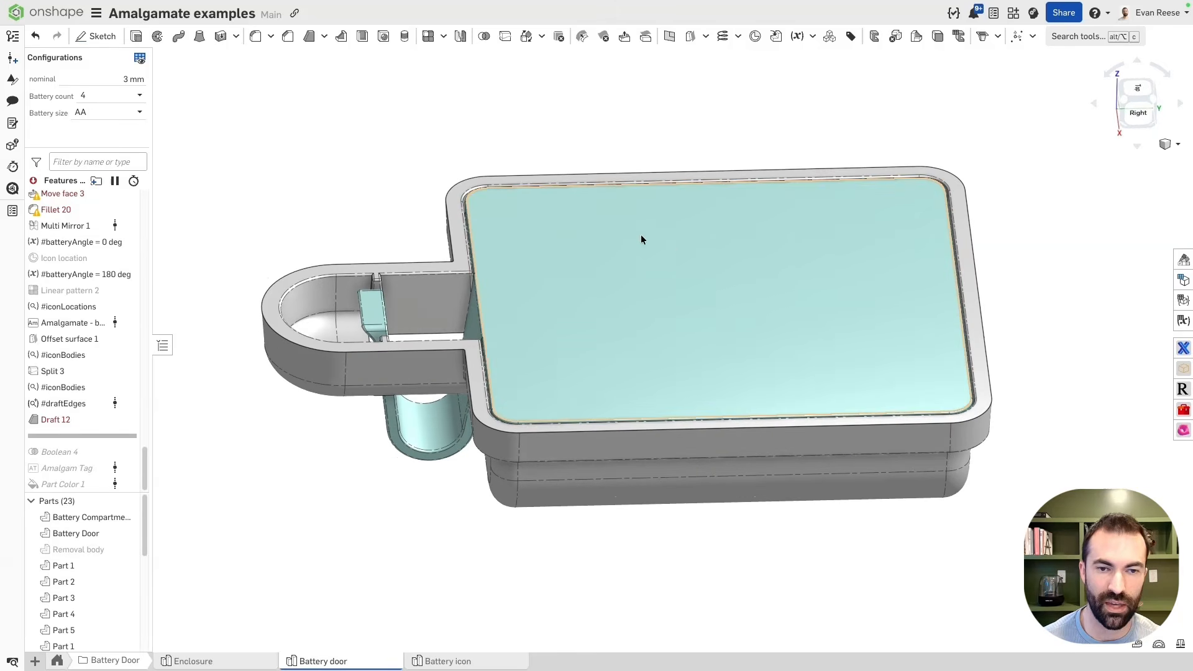
Set the battery size configuration to AAA and hide the Battery Door to expose the icon bodies in the compartment.
key(n)
scroll(460, 290, up, 5)
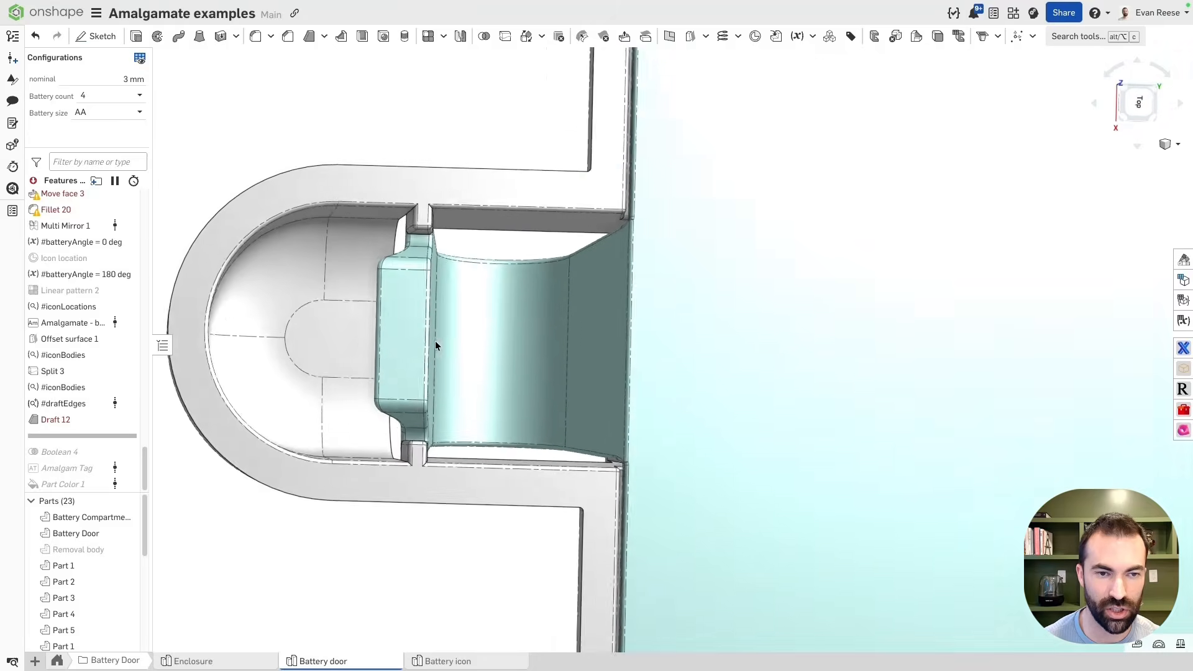
key(shift+7)
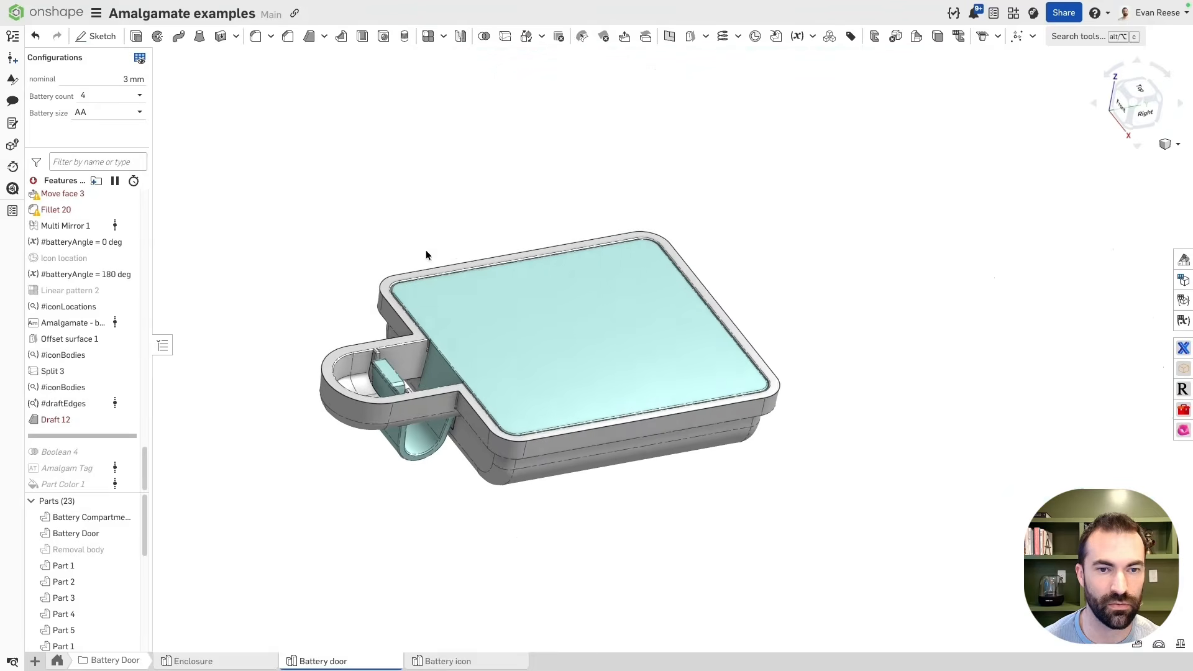
scroll(68, 248, up, 1)
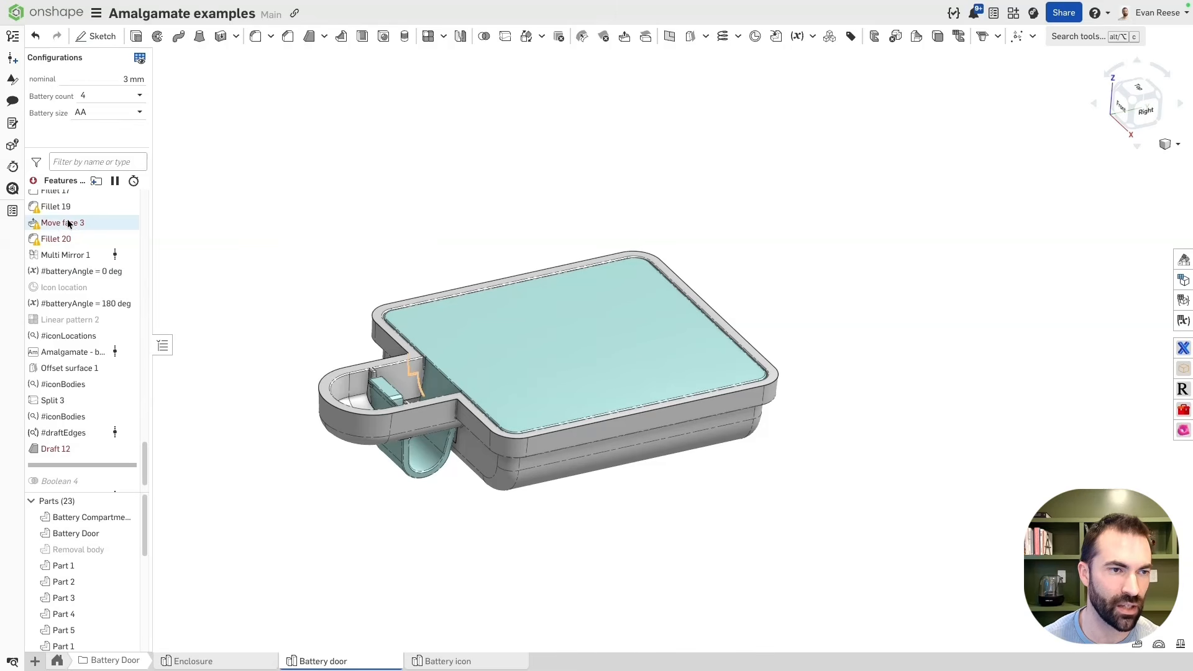
mouse_move(141, 442)
mouse_down()
mouse_move(138, 232)
mouse_move(137, 456)
mouse_up()
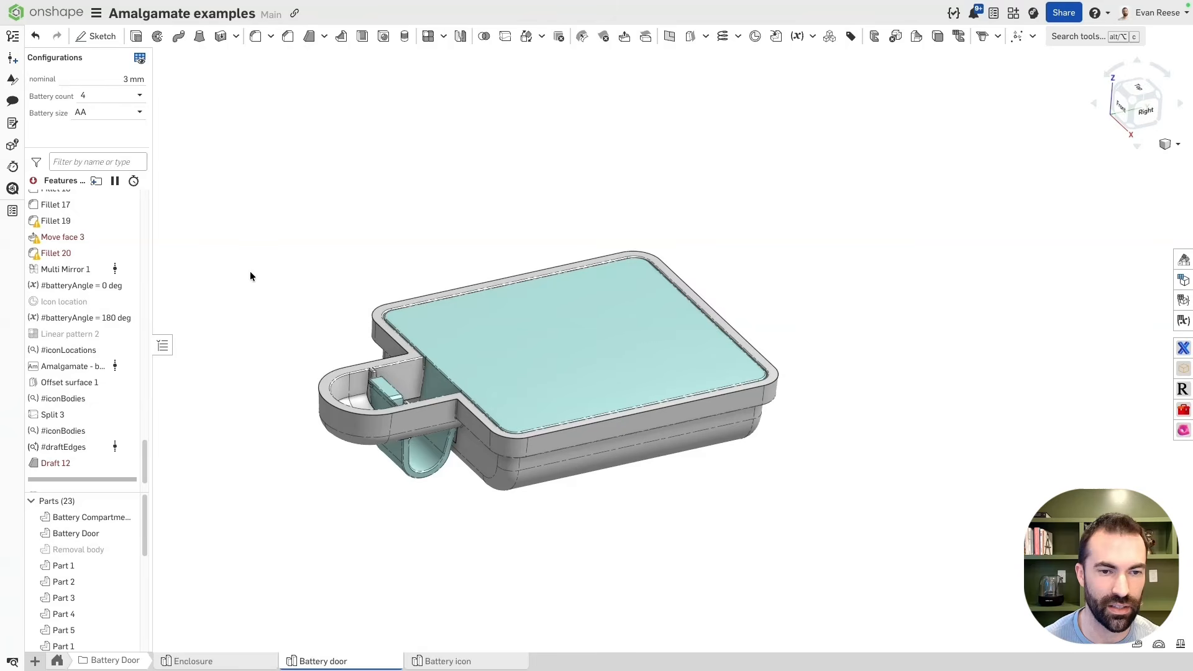
click(110, 115)
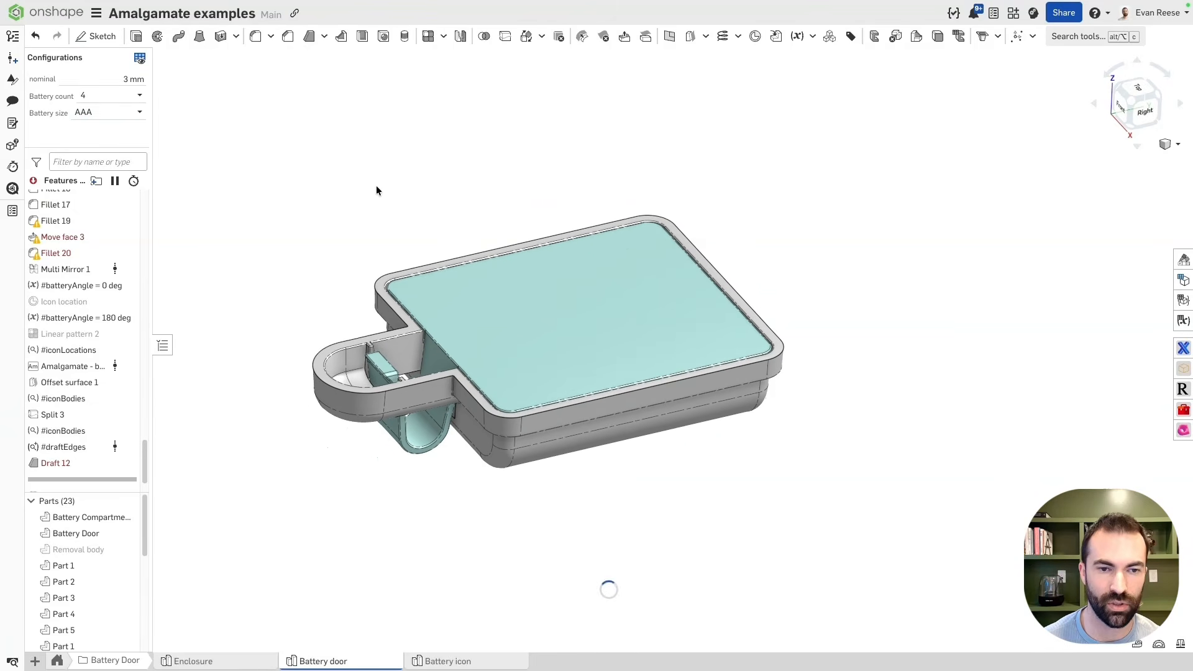
right_drag(375, 185, 423, 218)
scroll(423, 218, up, 3)
key(y)
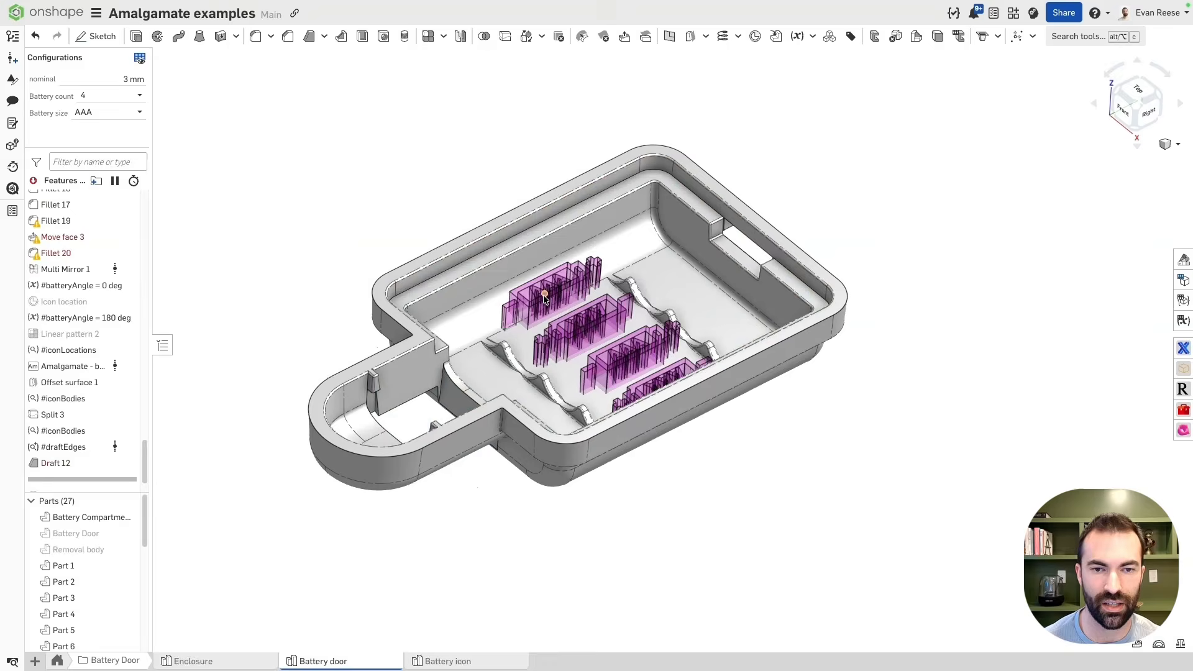
Roll the feature history forward to the end so the battery icons are merged into the compartment.
right_drag(544, 299, 179, 318)
scroll(89, 382, down, 2)
right_click(92, 420)
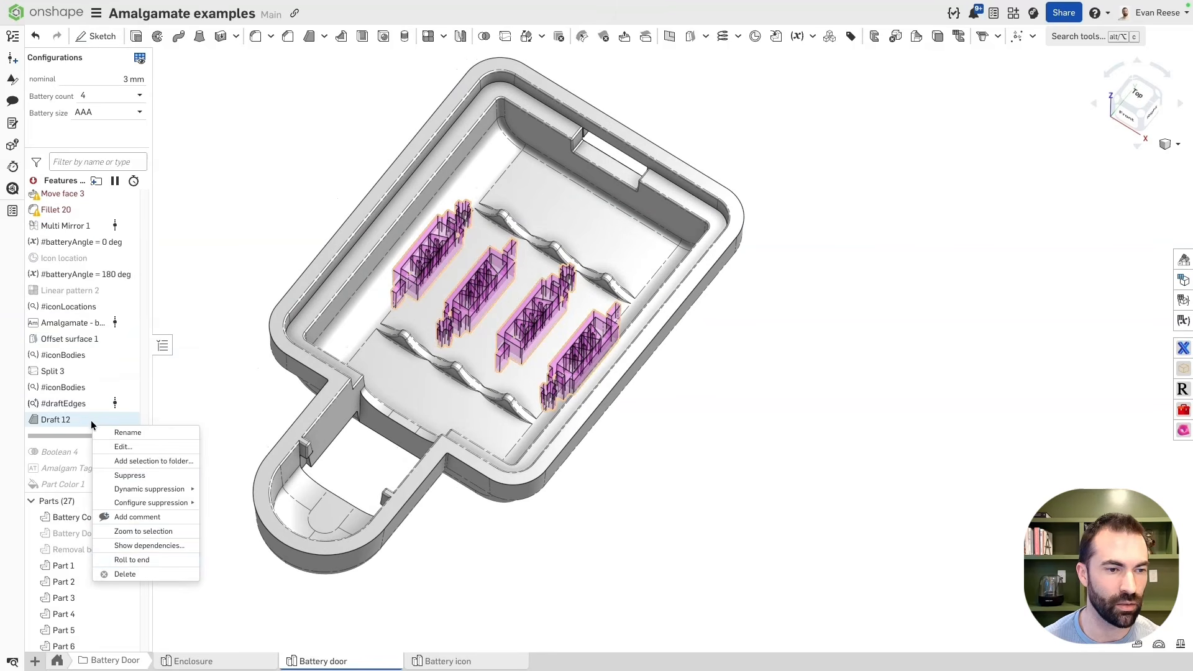
click(136, 560)
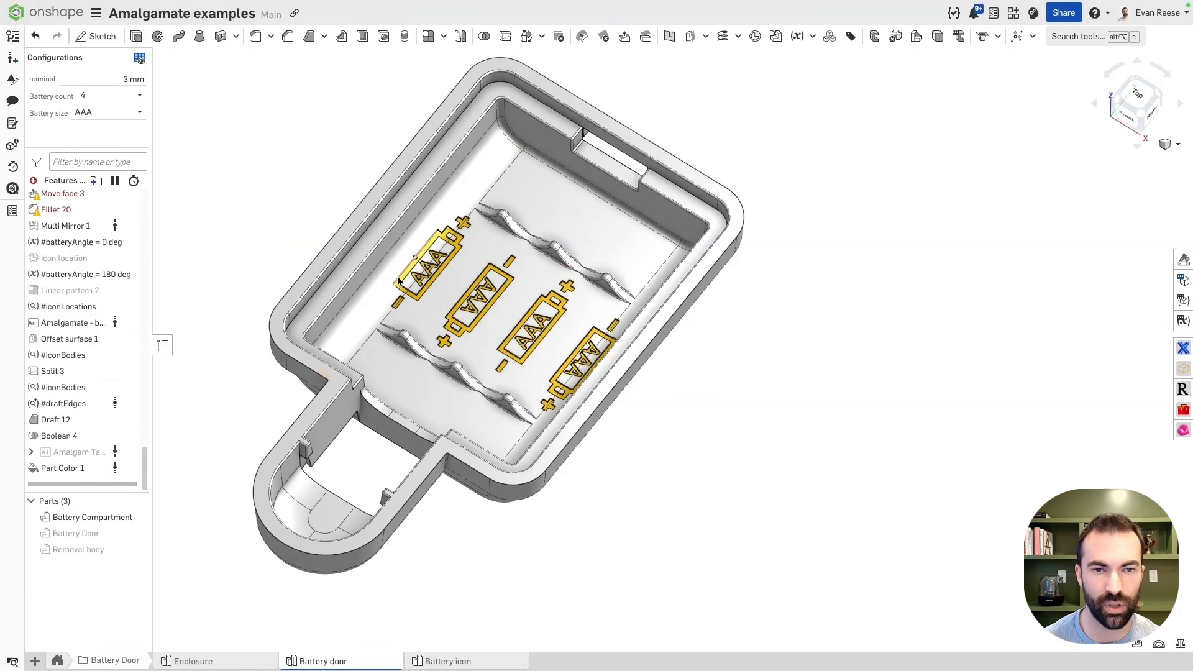
Set the battery count configuration to 5 and view the icons in the compartment from above.
right_drag(398, 280, 349, 157)
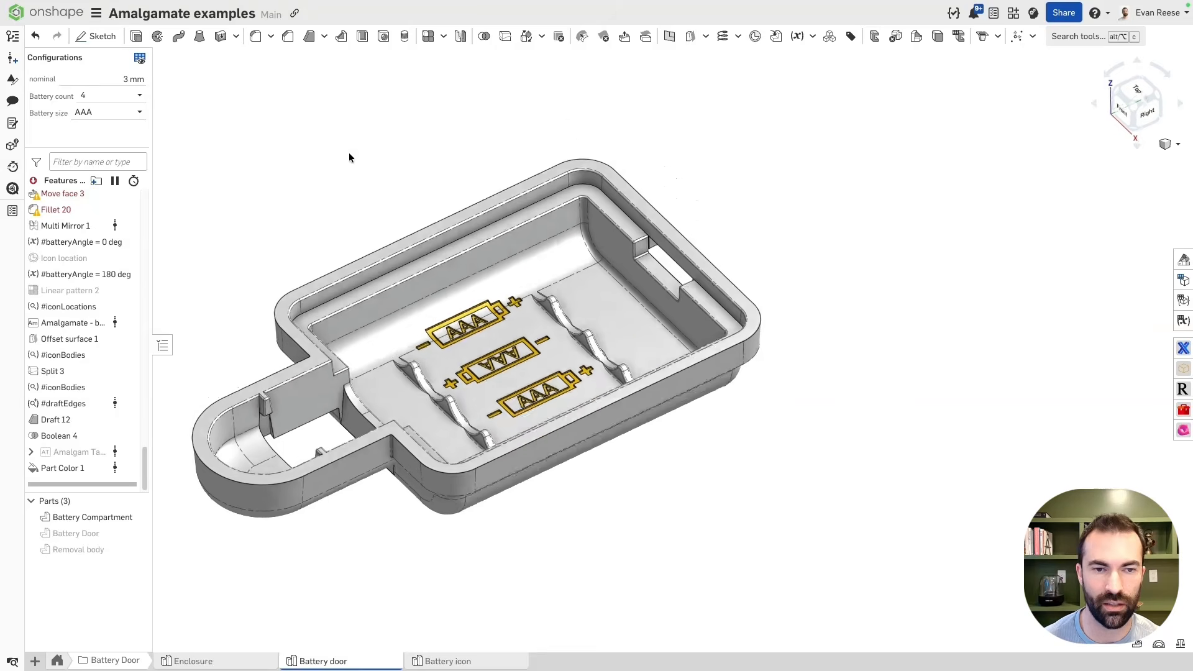
click(115, 97)
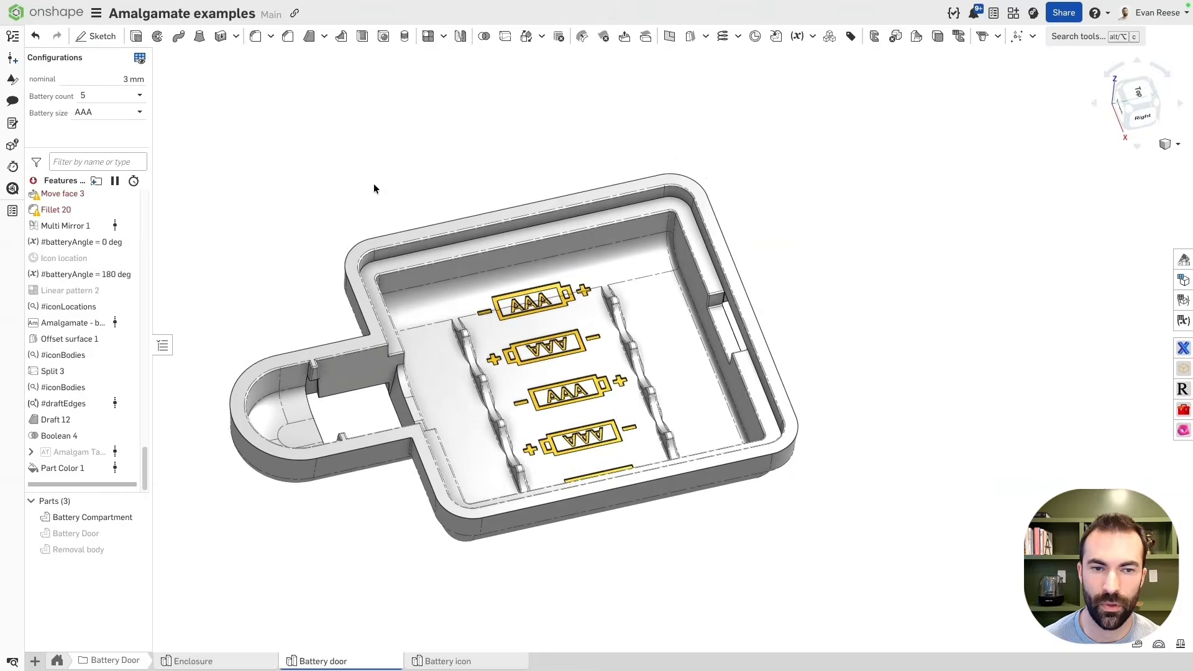
right_drag(694, 336, 681, 260)
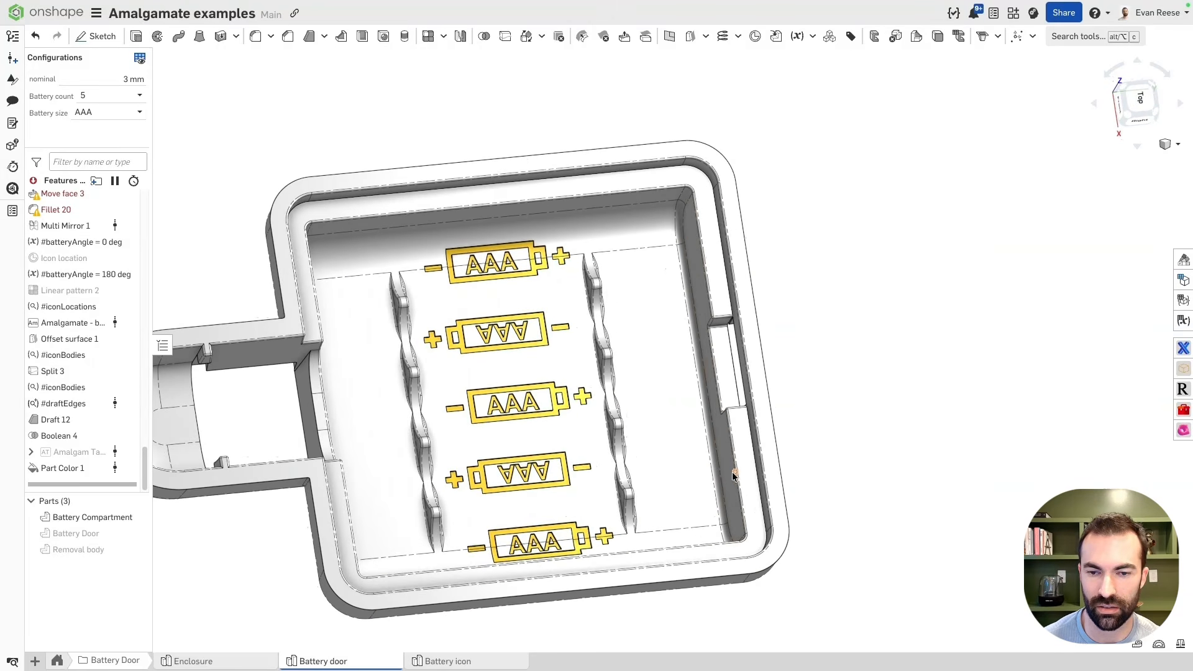
right_drag(353, 453, 281, 423)
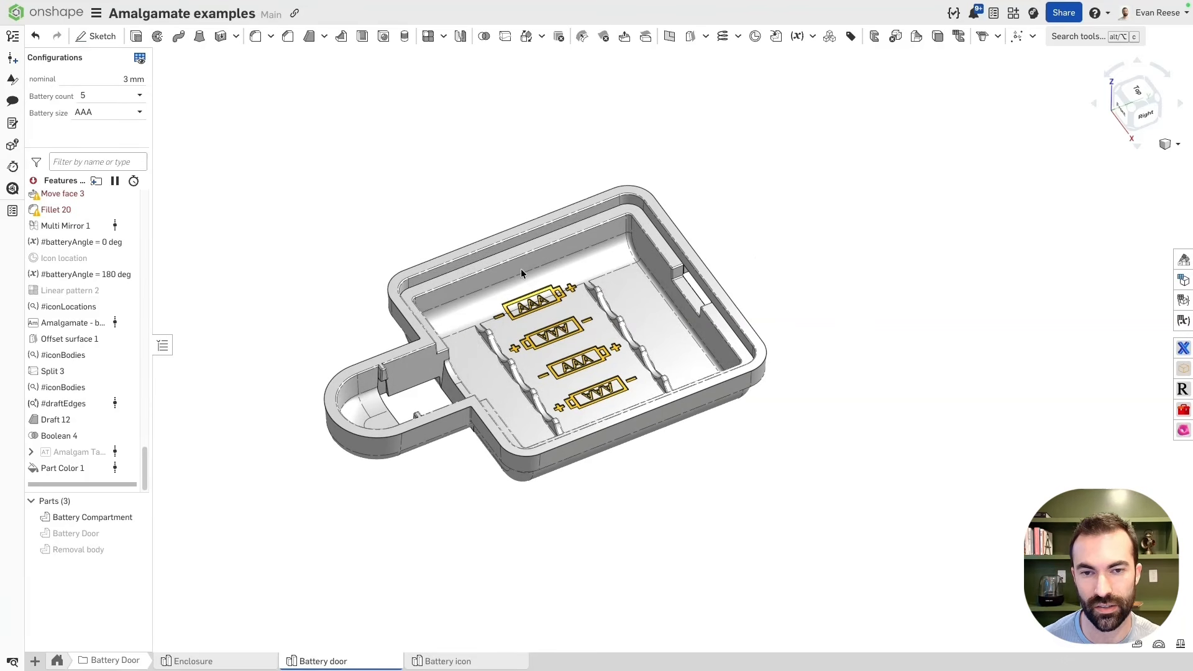
Show the Battery Door, look straight down on its outer face, and hide the door again.
drag(312, 152, 519, 212)
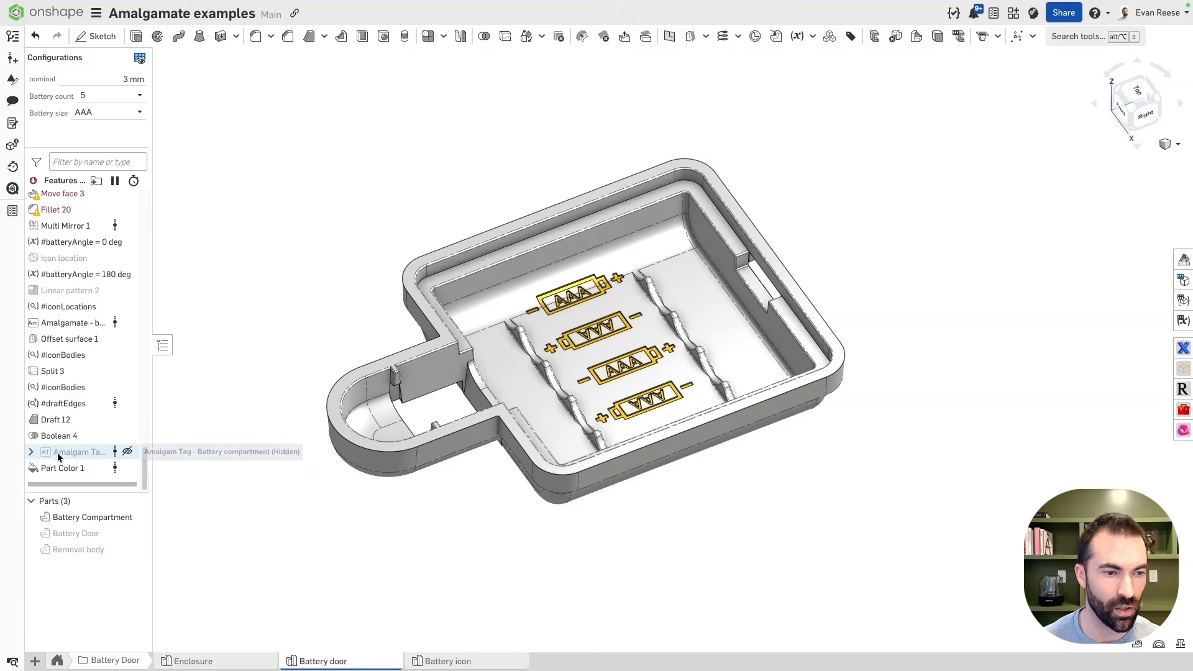
mouse_move(59, 452)
mouse_down()
mouse_move(132, 433)
mouse_move(67, 455)
mouse_up()
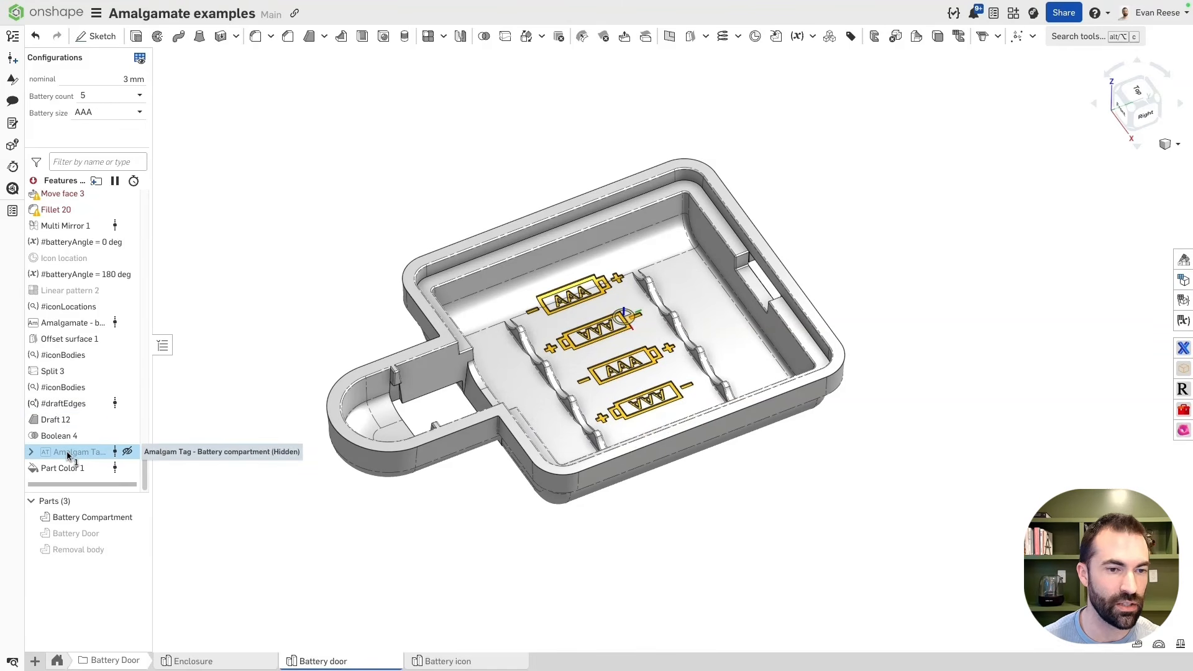
click(136, 533)
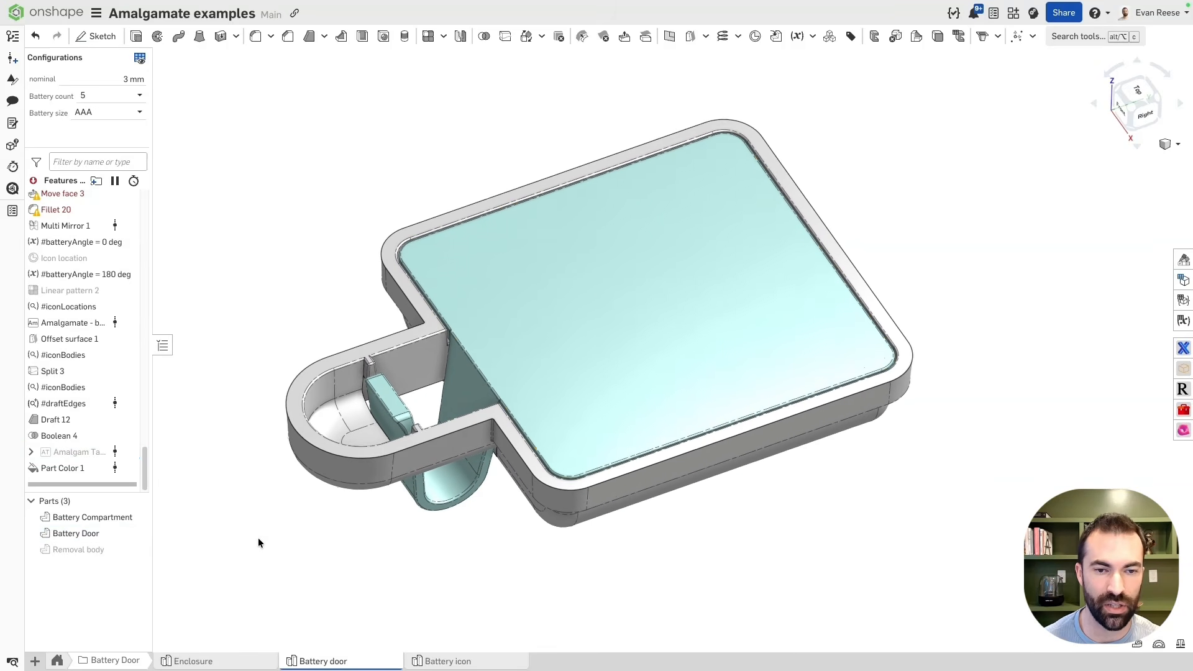
click(598, 294)
key(n)
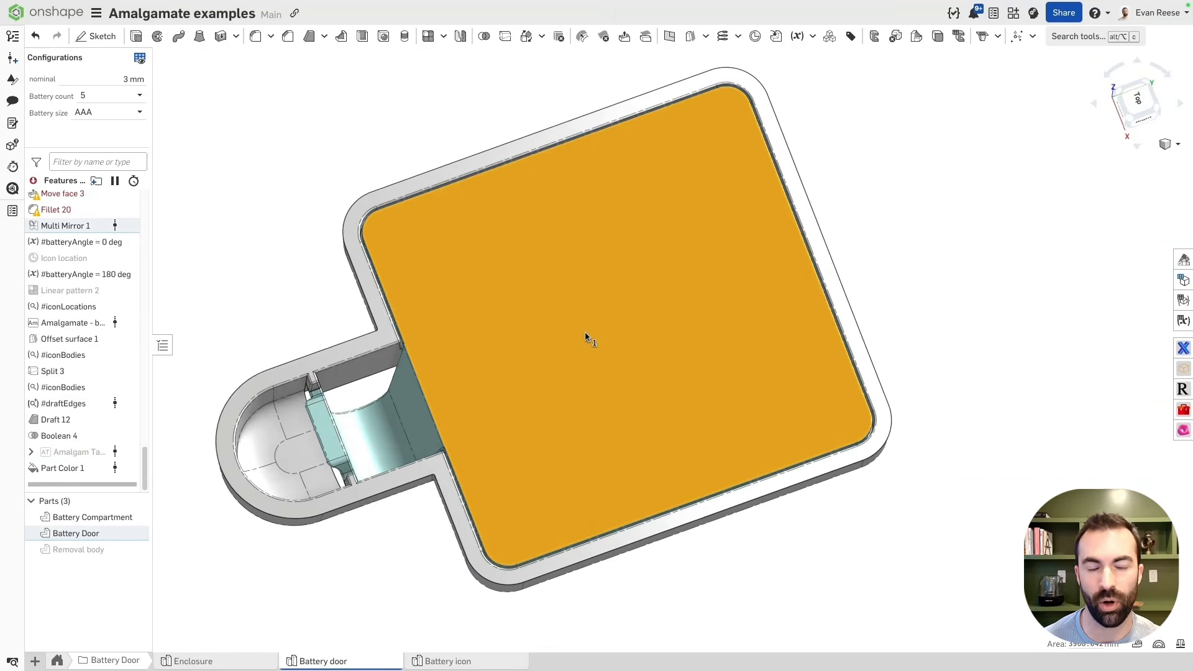
click(588, 304)
key(y)
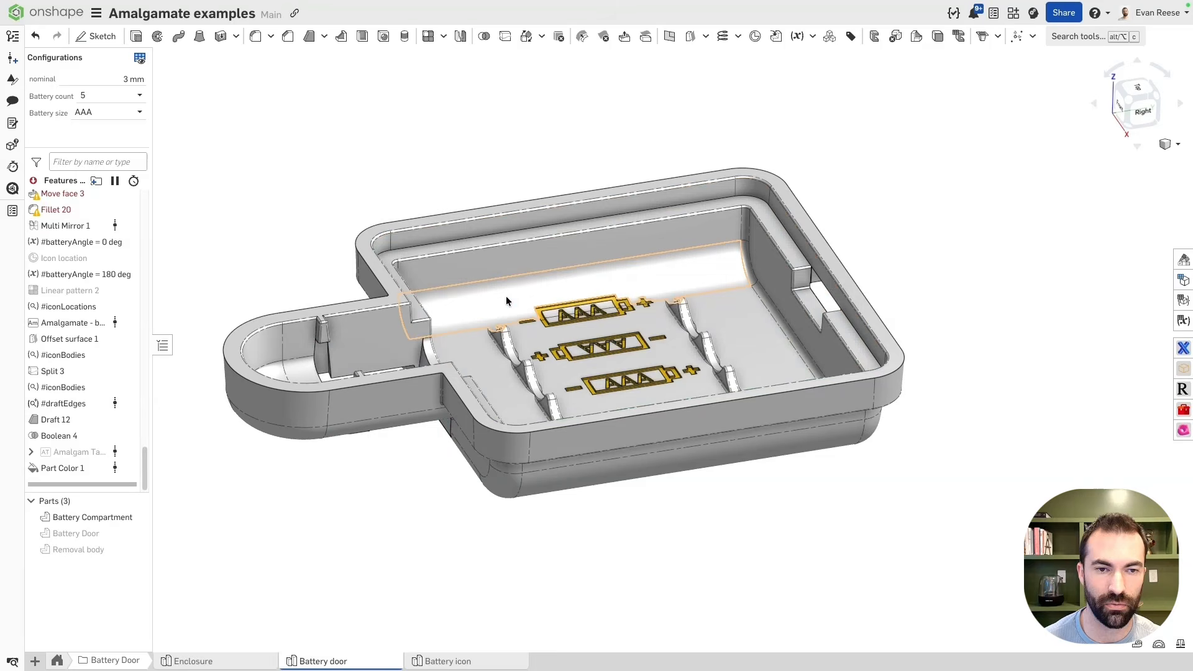
Select the curved inner wall face beside the first battery icon to inspect how the compartment meets the icons.
click(551, 264)
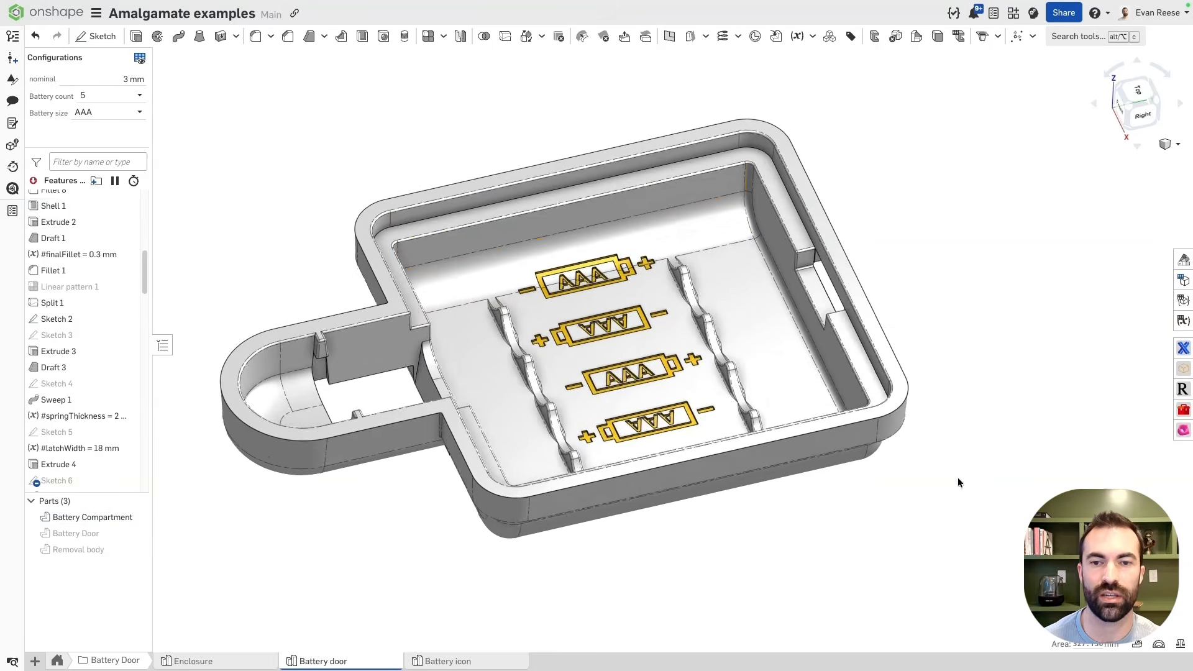
right_drag(959, 479, 438, 147)
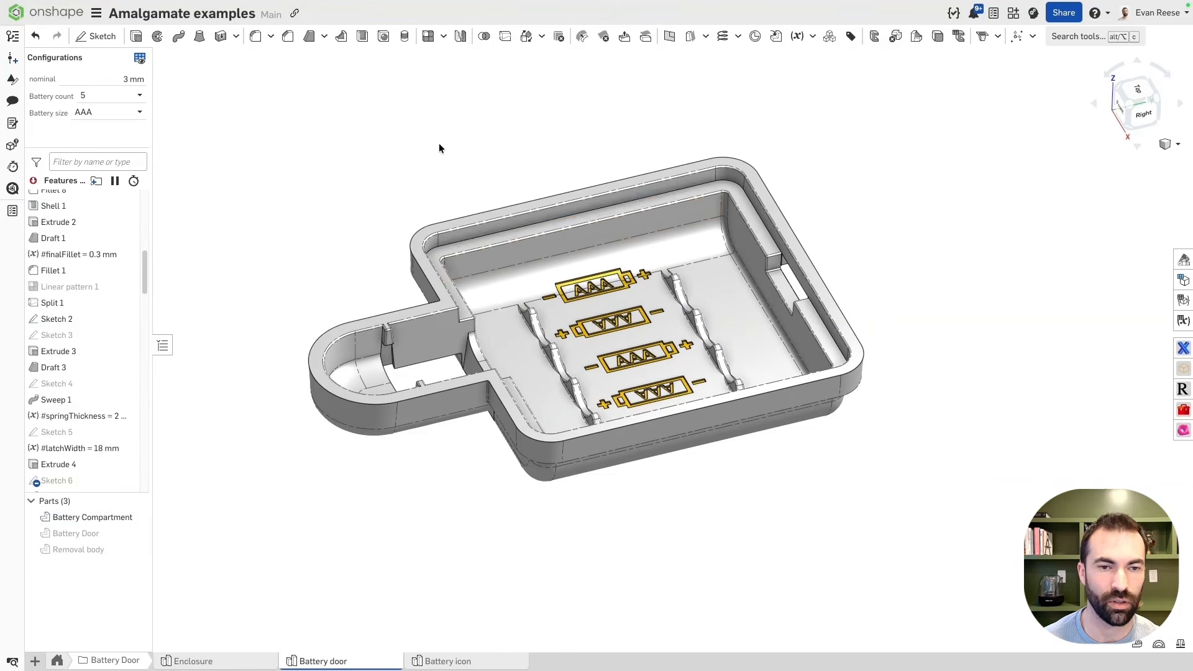
scroll(536, 244, up, 3)
click(517, 260)
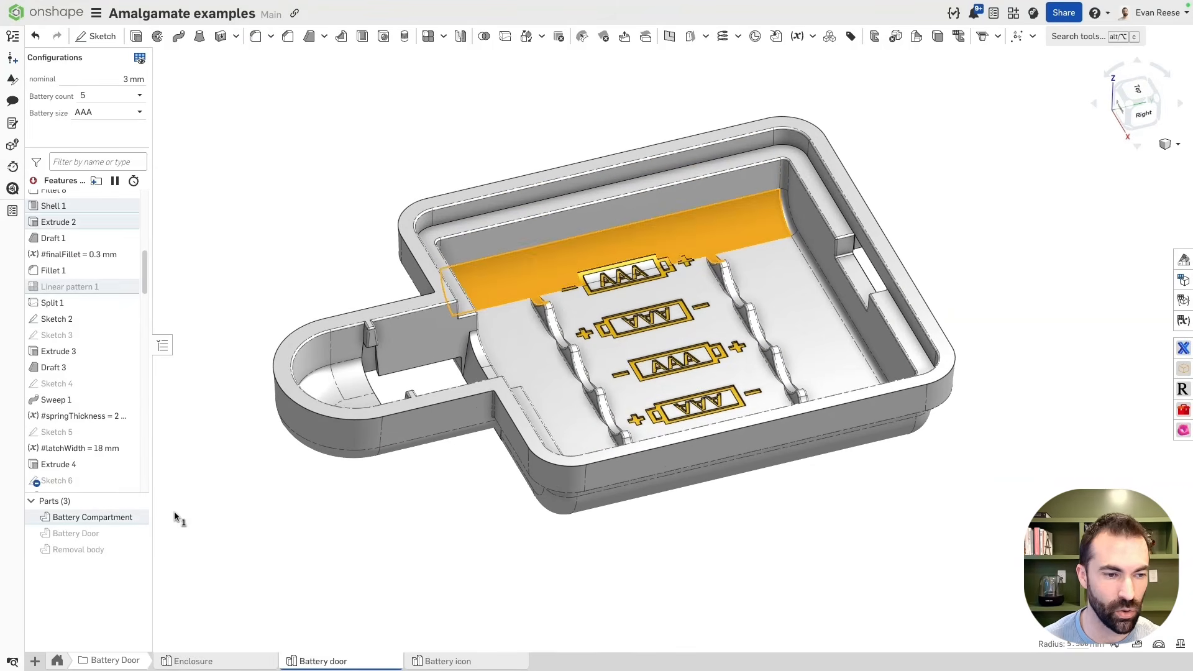
Show the Removal body on its own to examine its shape, and bring back the Battery Door and Battery Compartment.
click(138, 517)
click(138, 549)
right_drag(505, 311, 579, 284)
scroll(579, 284, down, 3)
scroll(579, 282, up, 1)
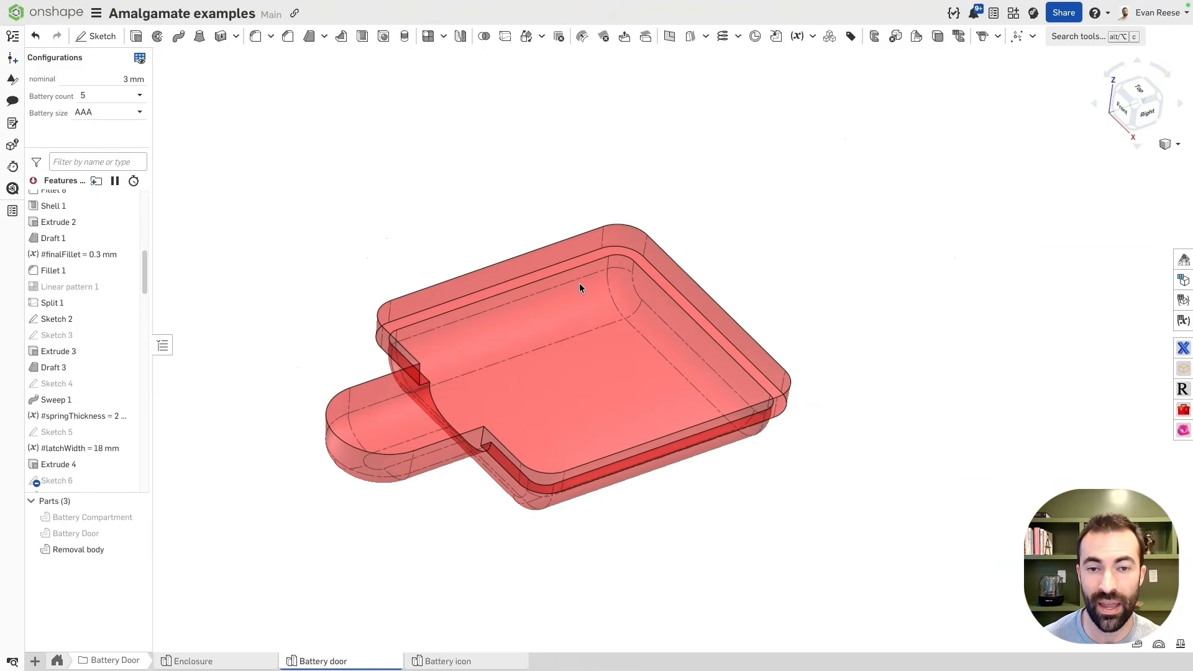
scroll(376, 217, up, 1)
scroll(377, 217, up, 1)
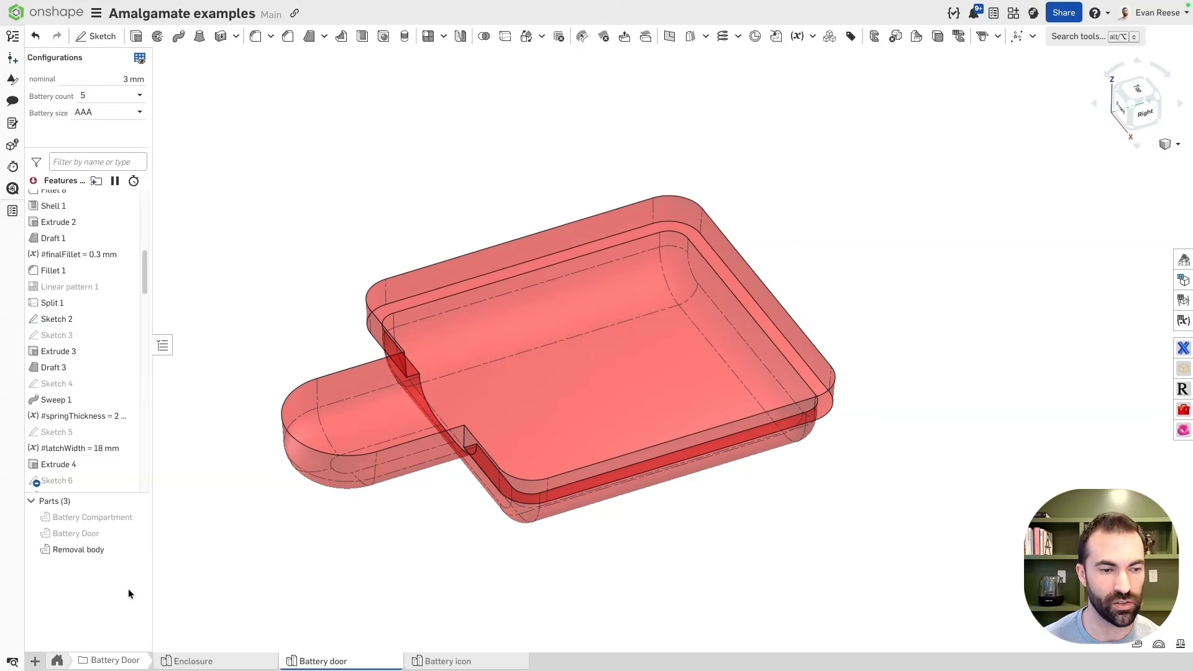
click(137, 533)
click(137, 517)
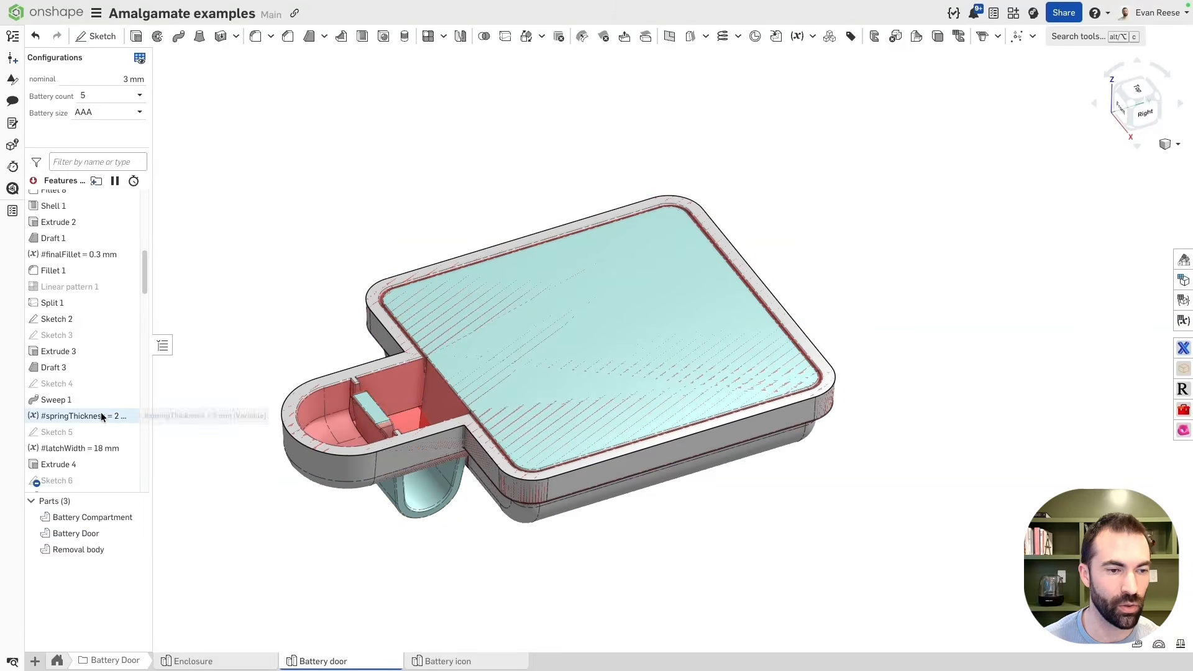
Add an Amalgam Tag at the end of the history, with Battery Compartment as the union tool and Removal body as the subtraction tool.
scroll(101, 412, down, 10)
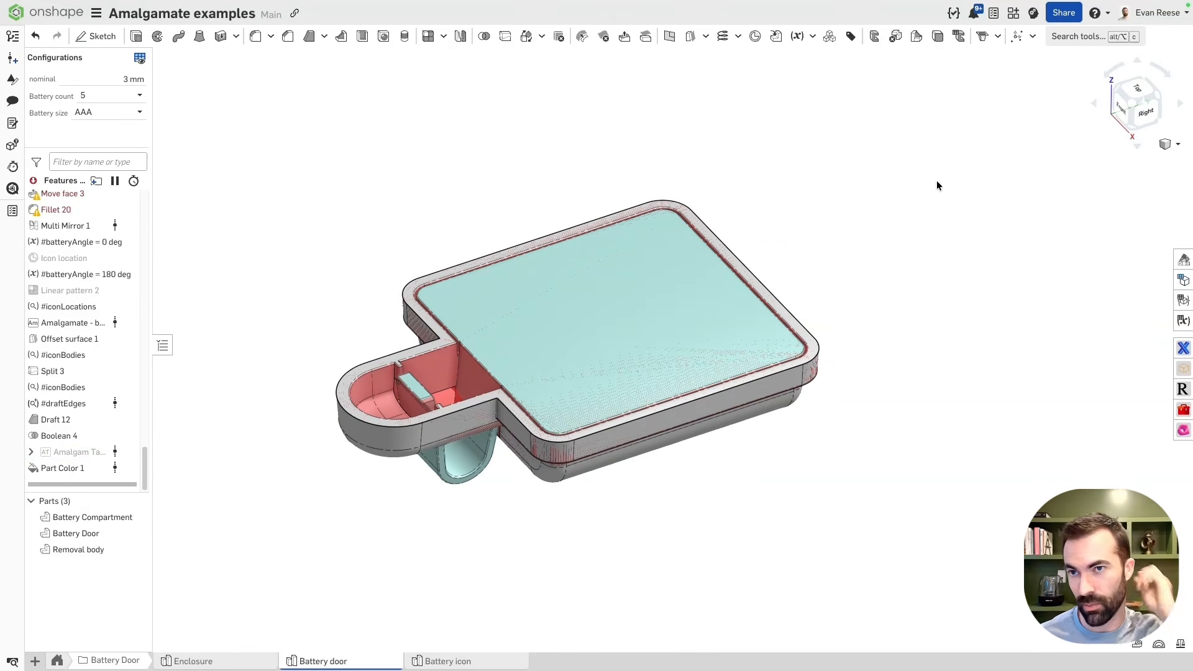
key(alt+c)
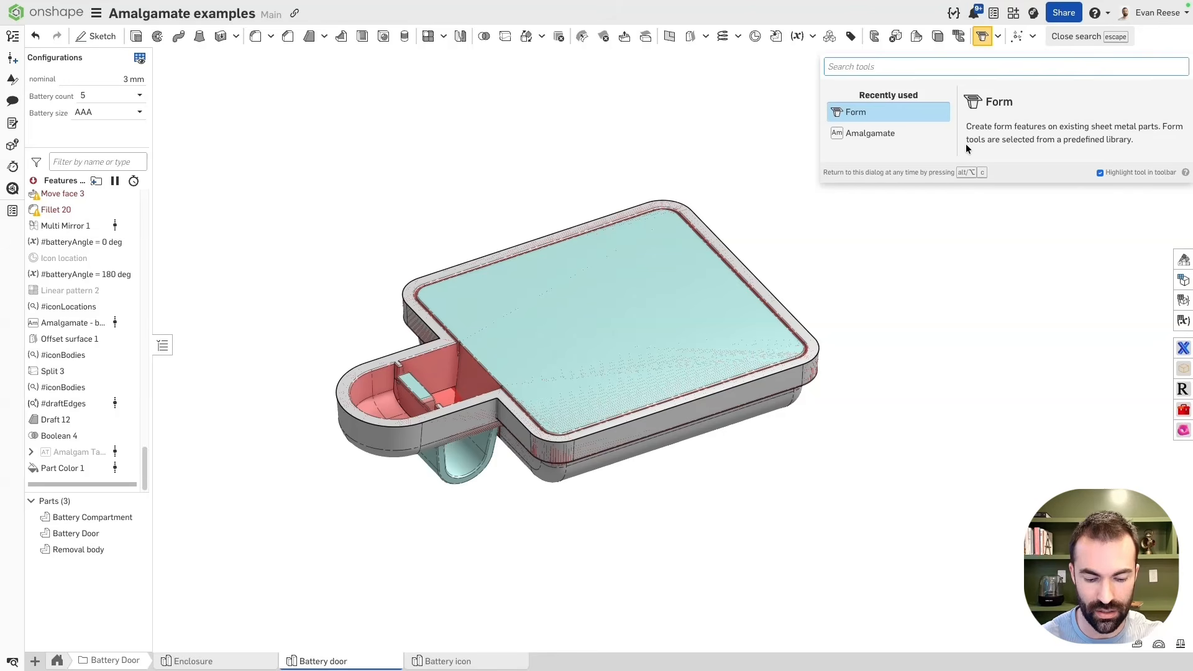
text(tag)
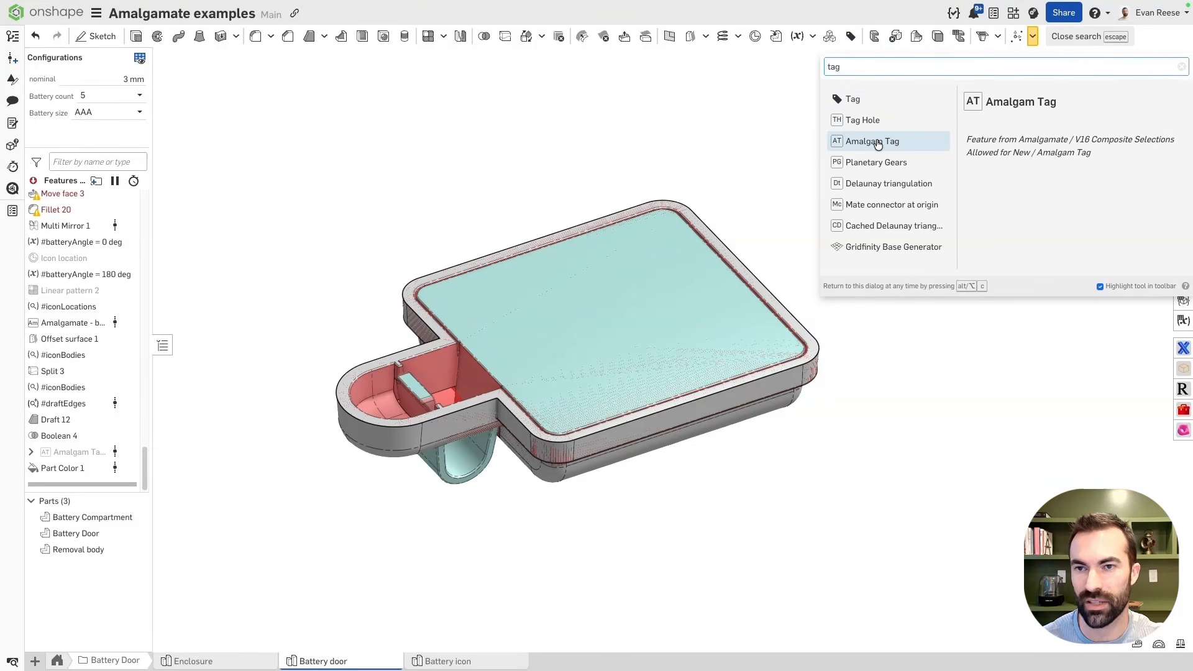
click(878, 143)
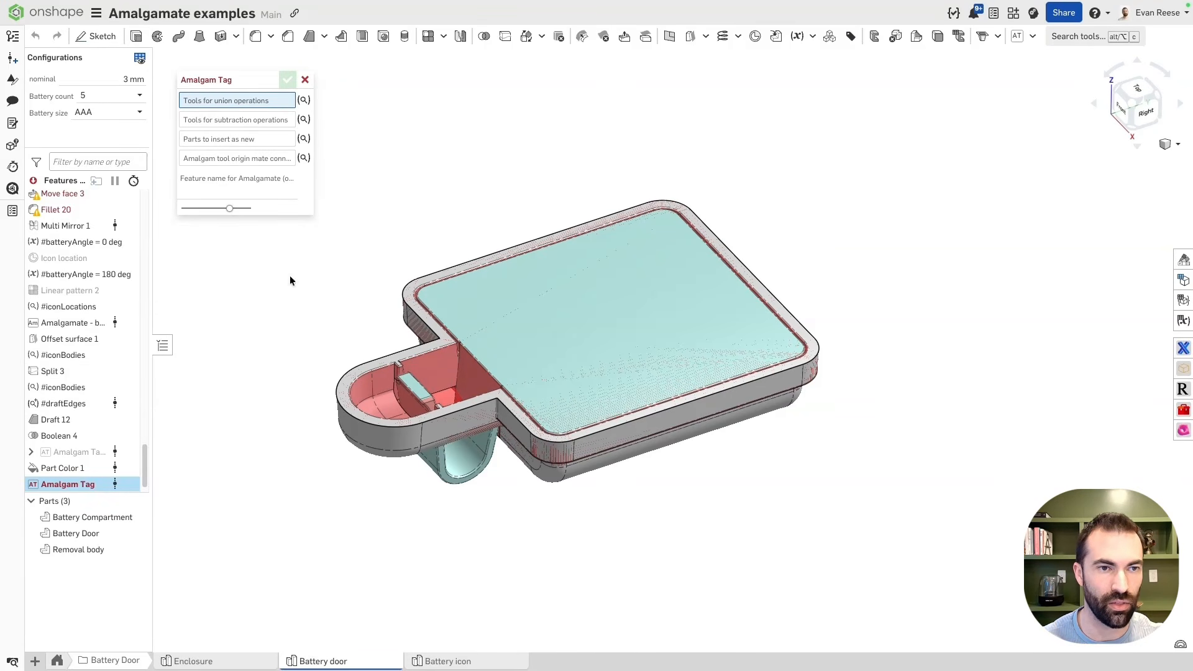
scroll(439, 405, up, 5)
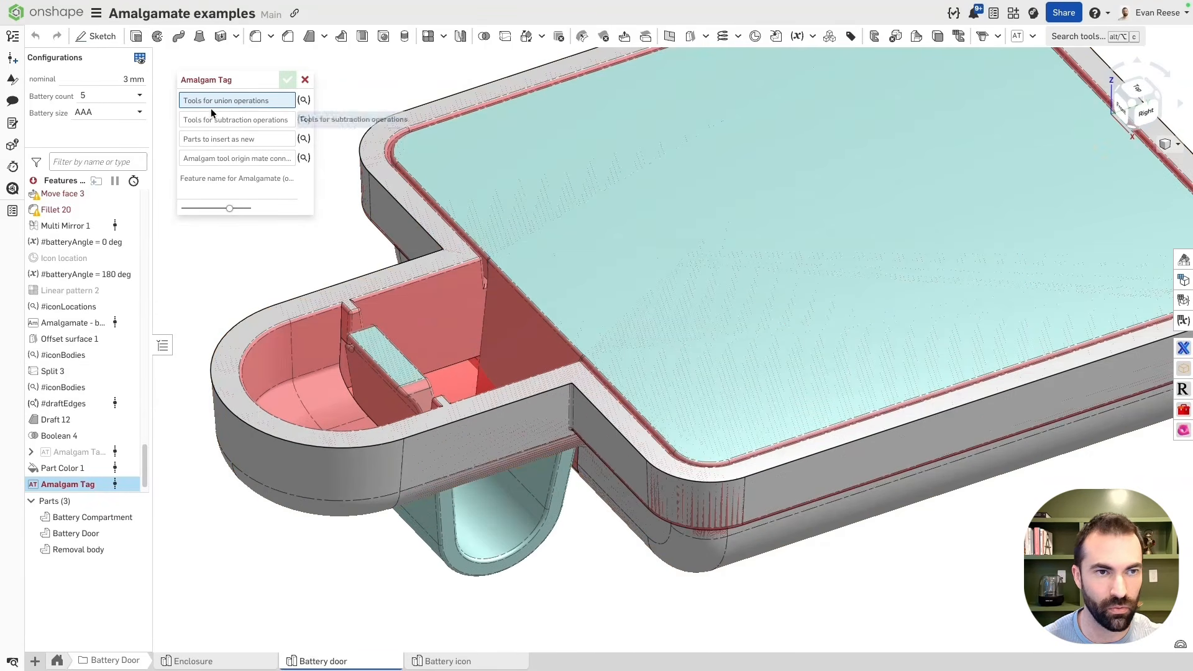
click(94, 517)
click(249, 131)
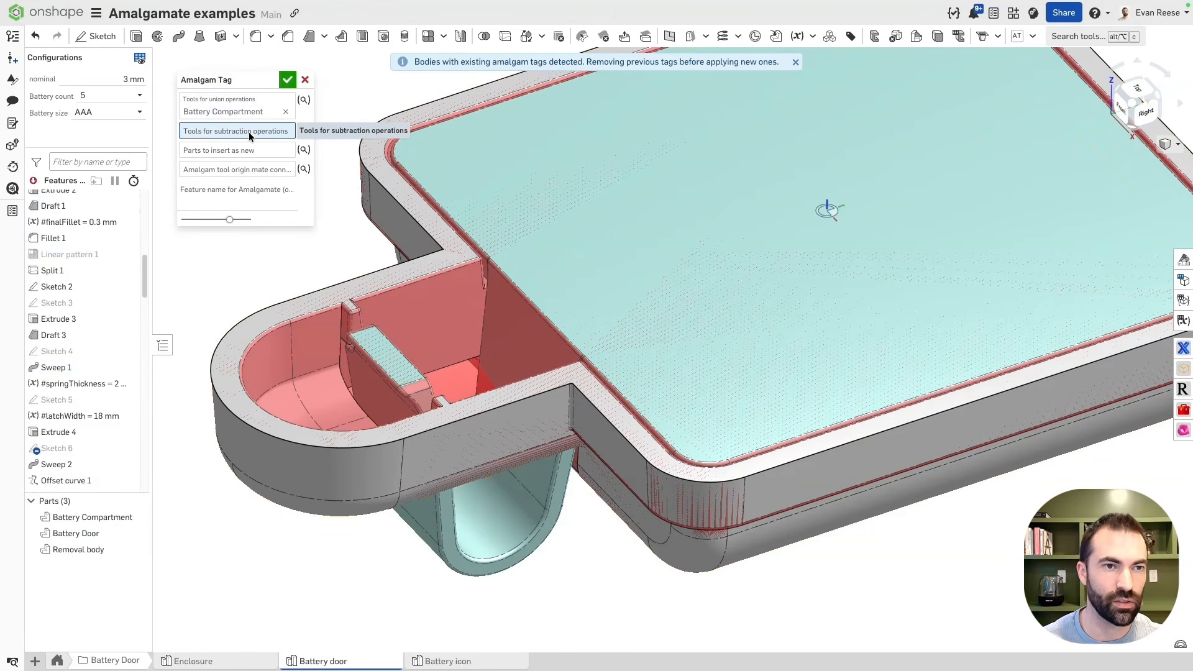
click(79, 549)
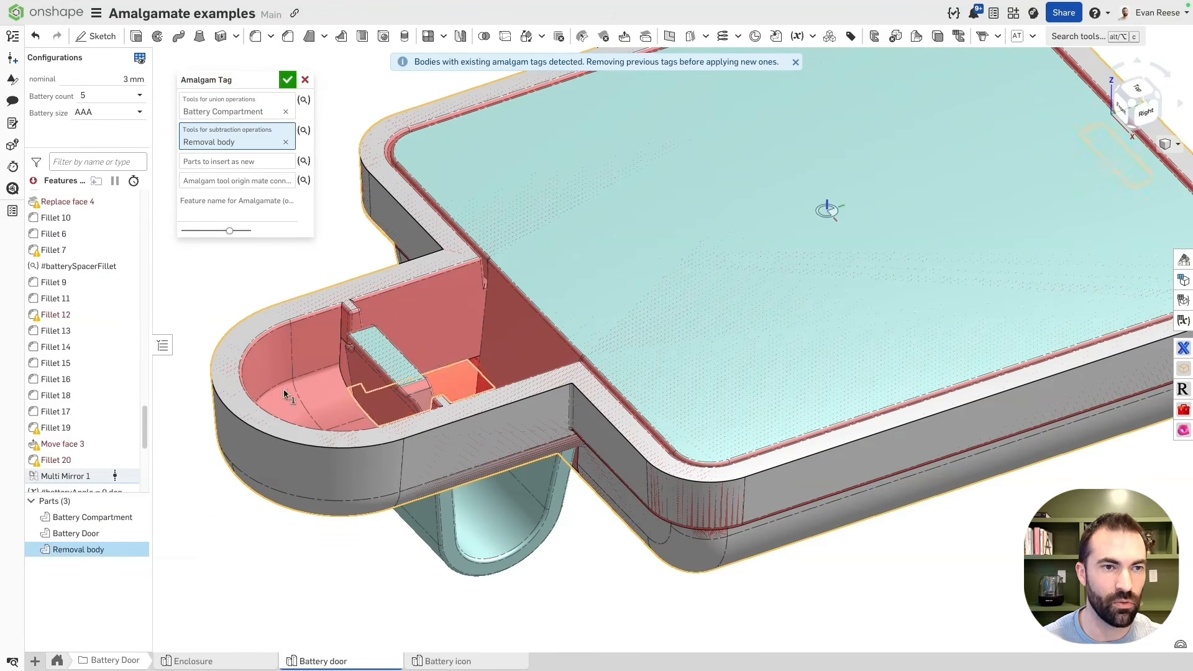
Tag the Battery Door as a part to insert as new, name the feature "battery door", and accept the Amalgam Tag.
click(236, 161)
click(76, 533)
key(f)
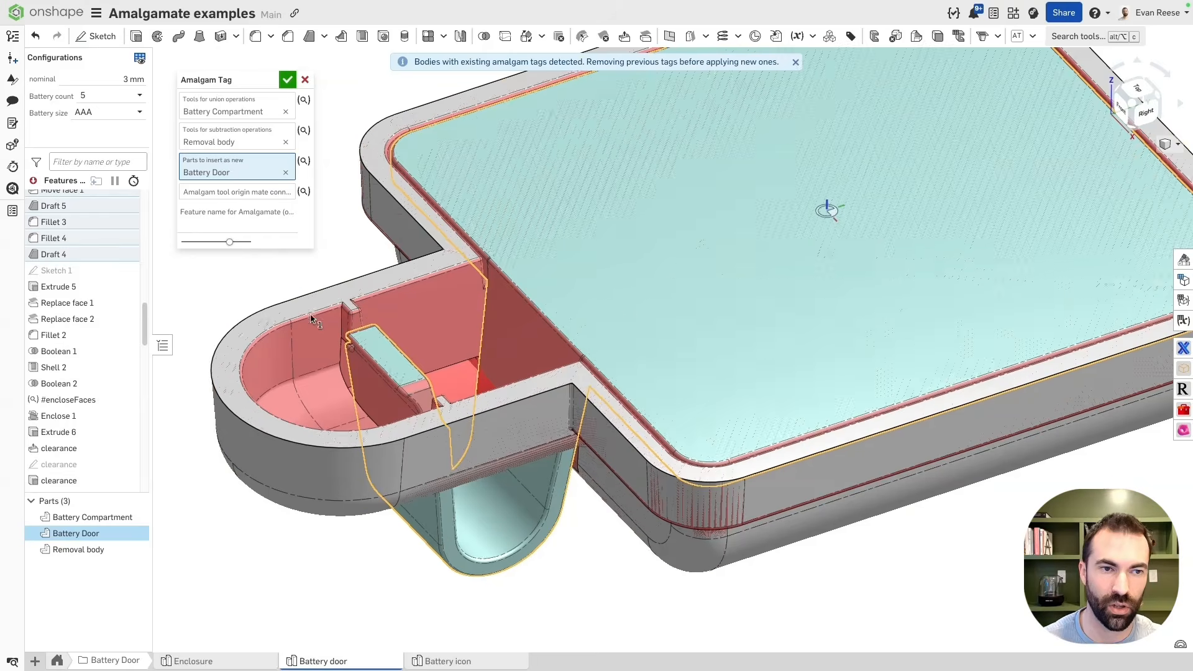
click(249, 227)
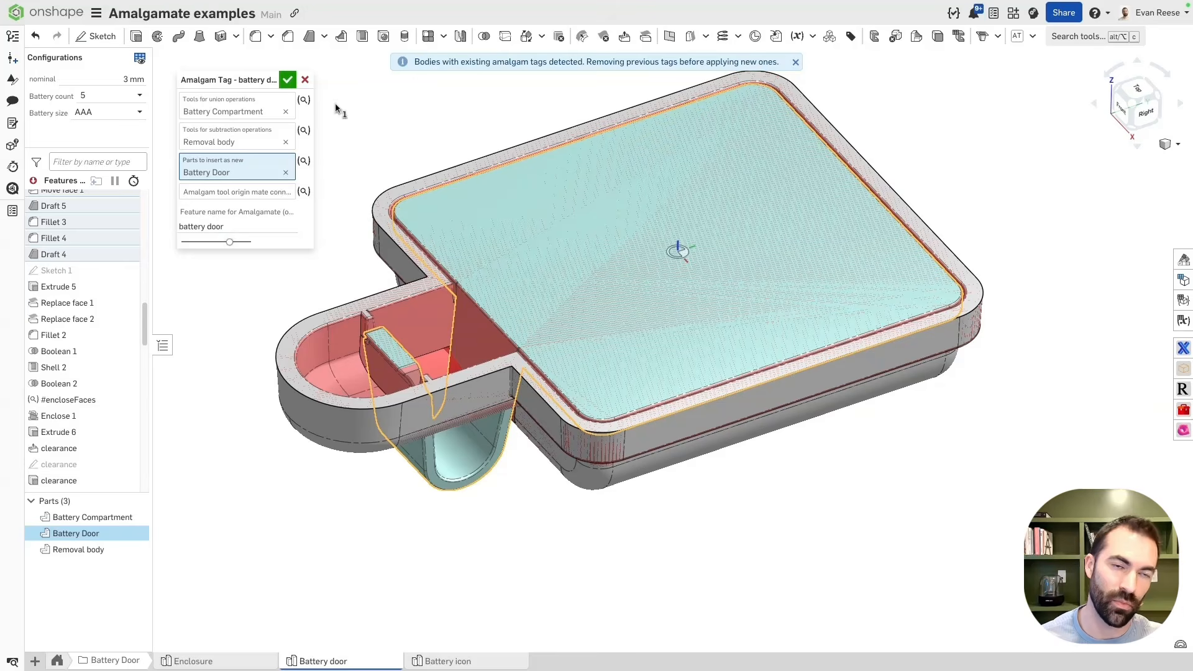
click(288, 80)
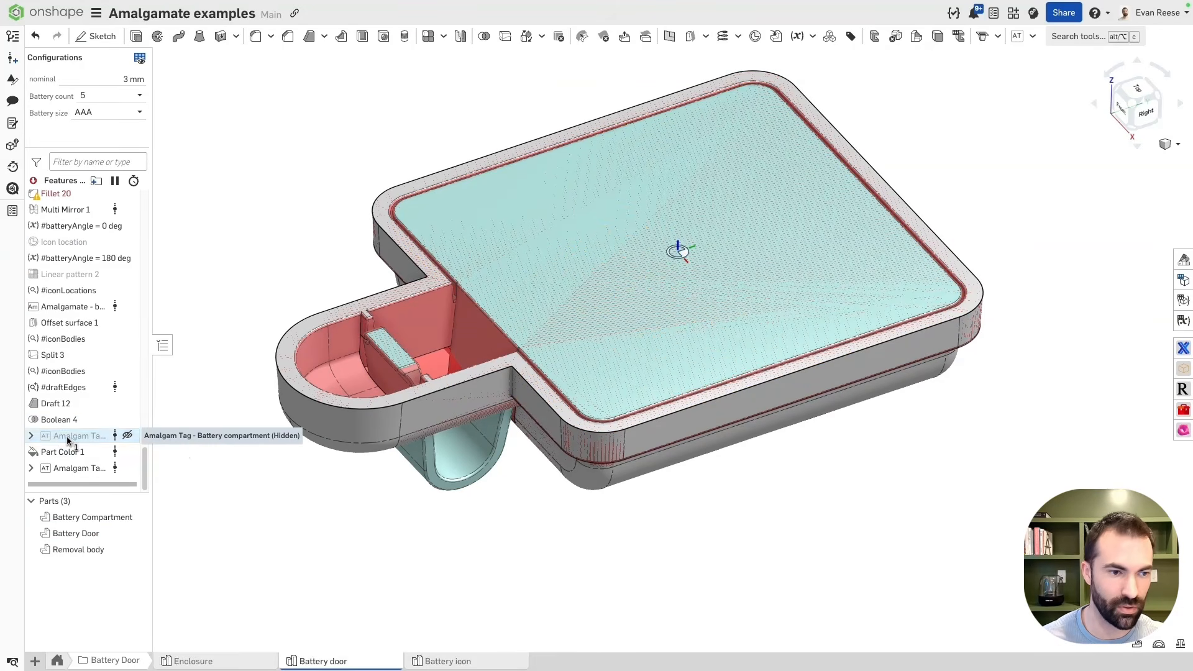
Delete the older hidden feature Amalgam Tag - Battery compartment.
key(Delete)
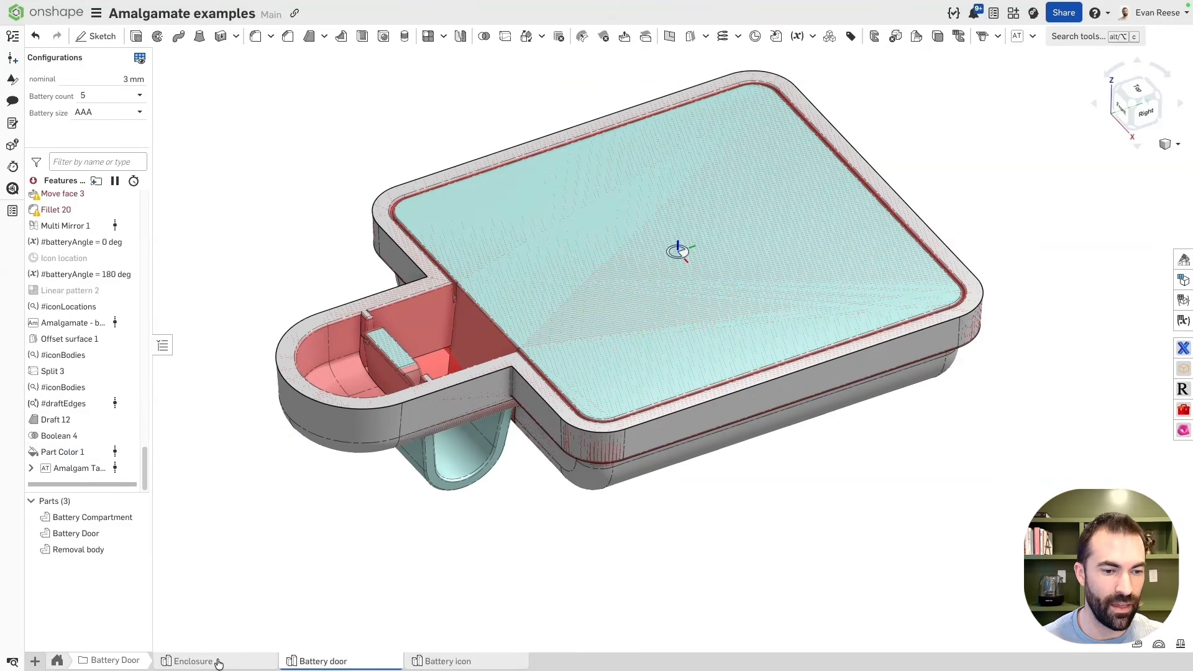
scroll(501, 512, down, 3)
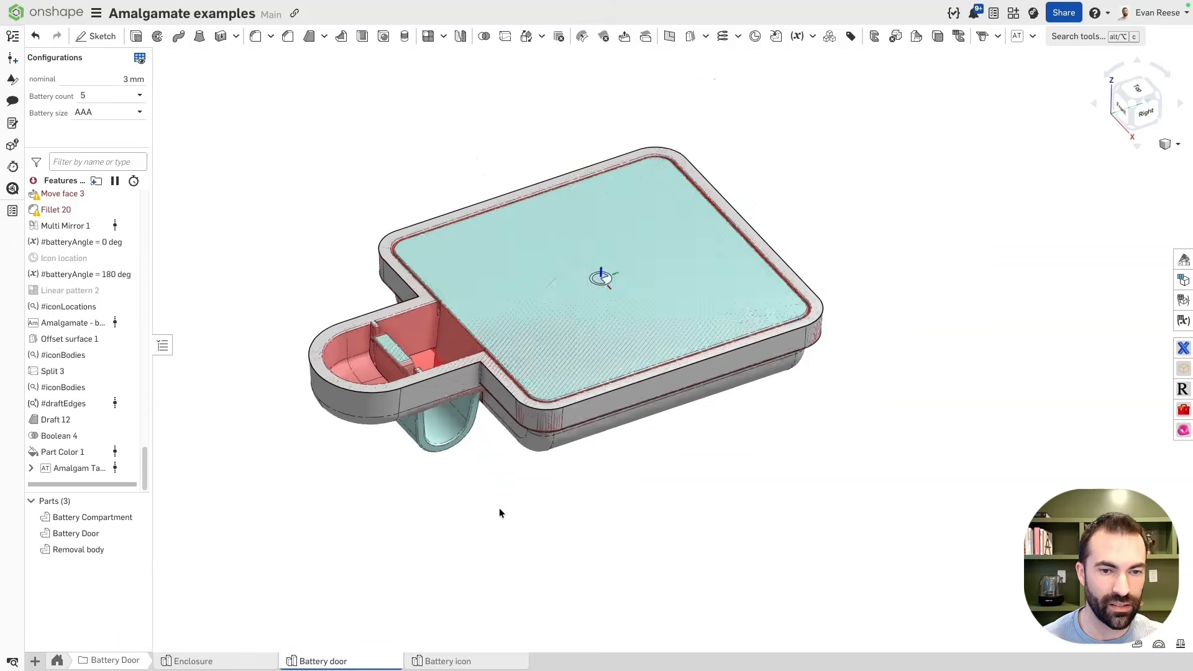
scroll(499, 513, down, 2)
In the Enclosure part studio, start an Amalgamate feature and locate it at the centre of the dark sloped face.
click(195, 661)
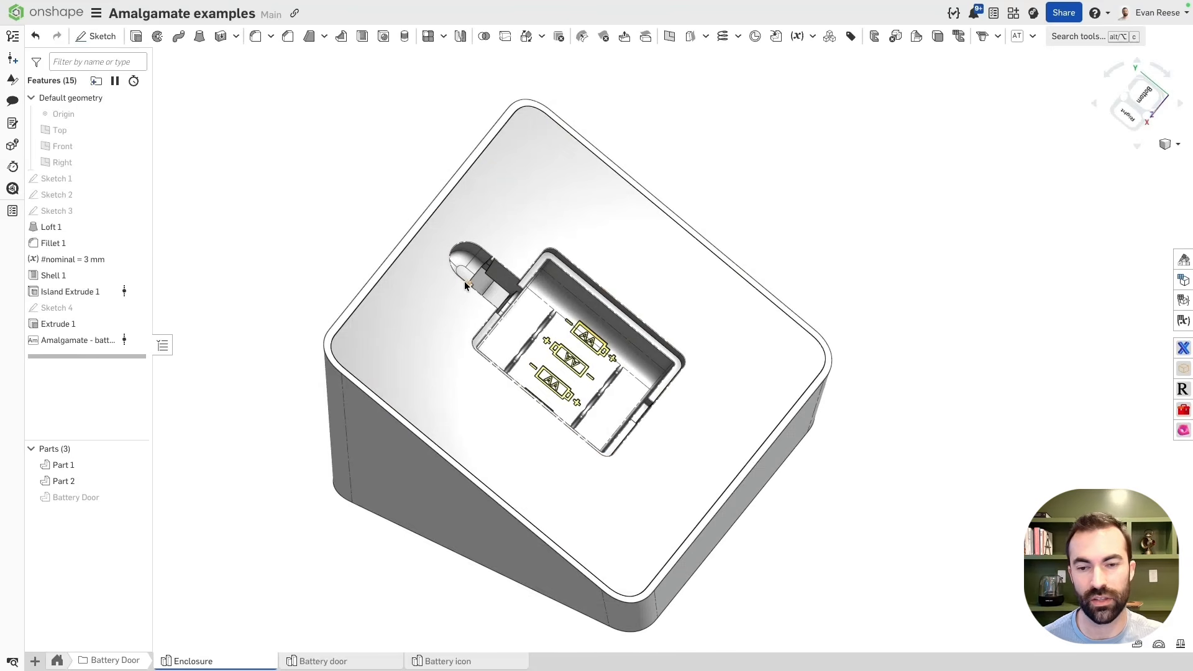
right_drag(344, 238, 314, 269)
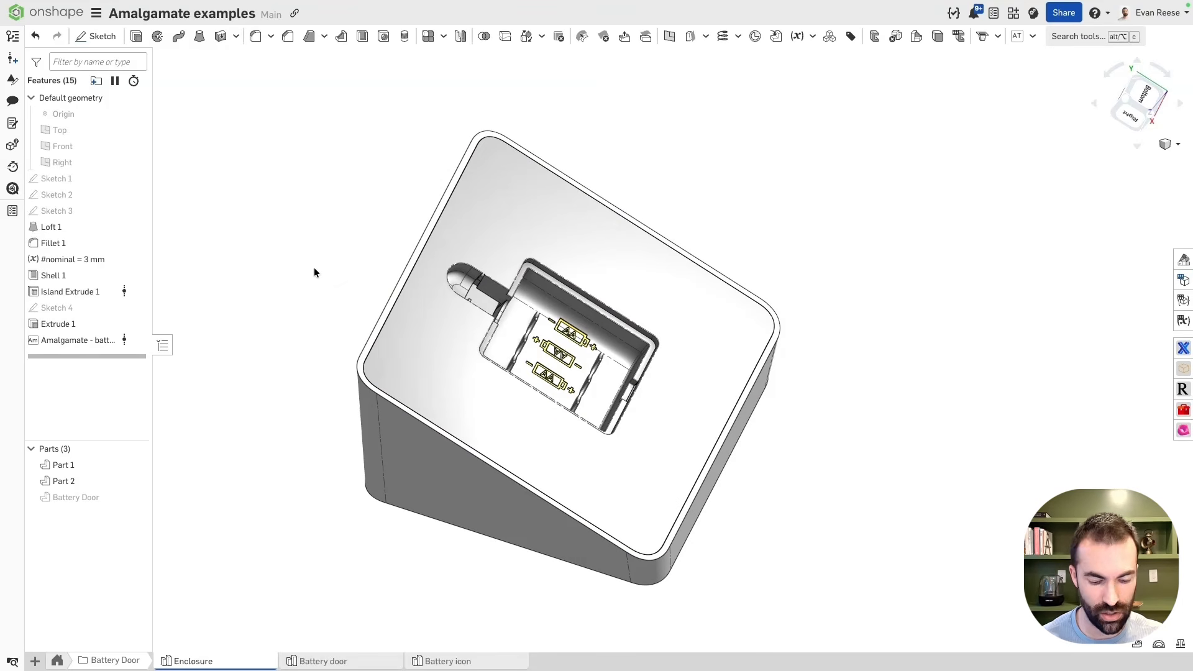
key(alt+c)
text(ama)
key(Return)
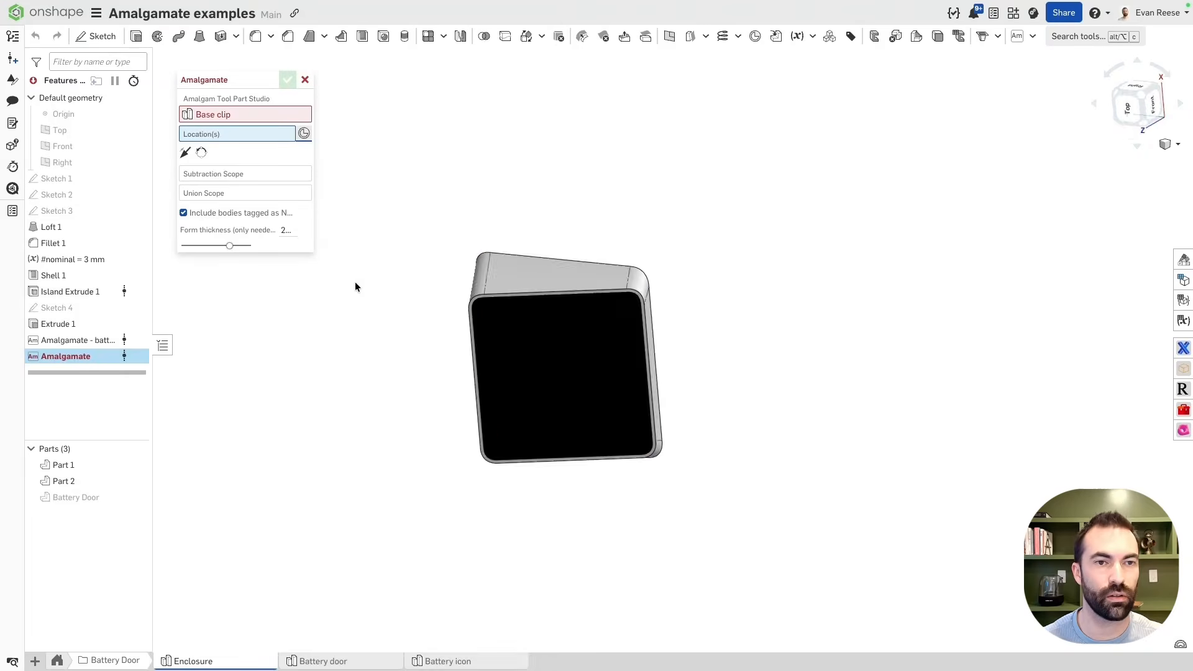
click(561, 333)
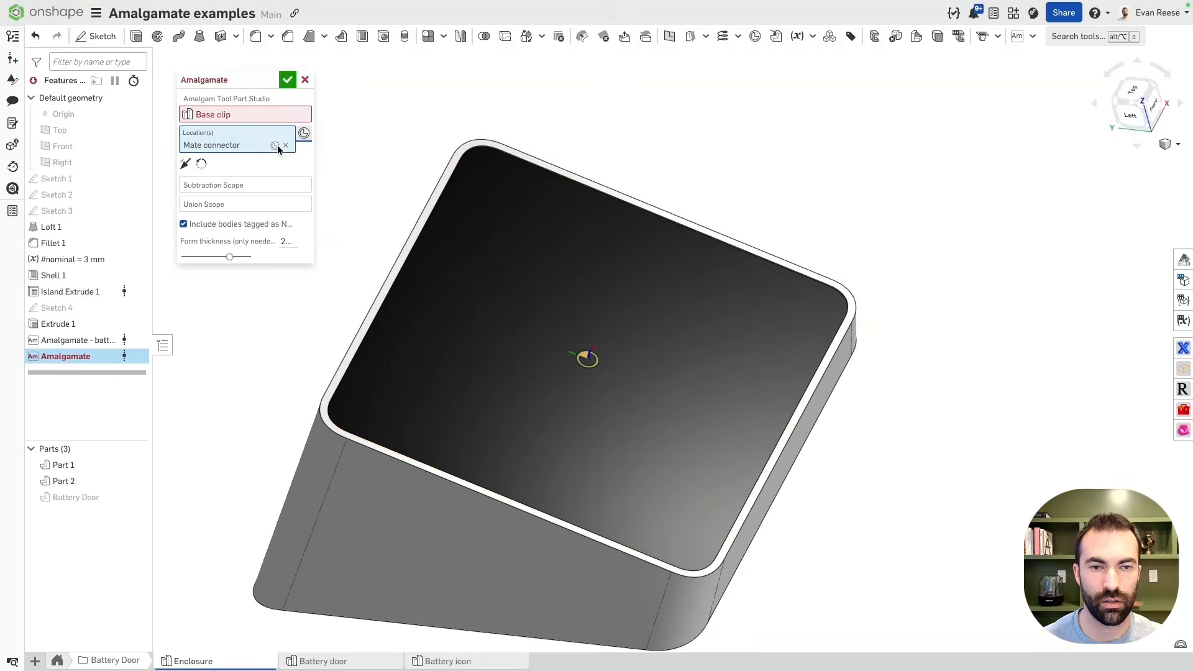
Use the Battery door part studio as the Amalgamate tool, configured with nominal #nominal, battery count 2 and battery size AA.
click(248, 115)
click(339, 112)
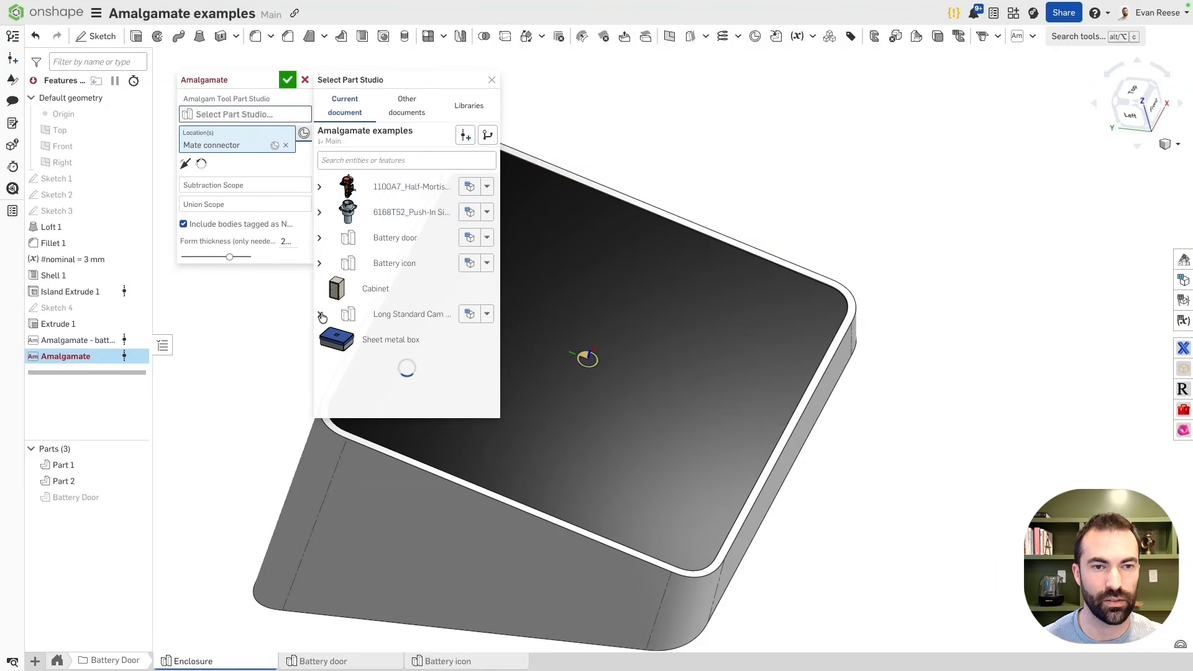
click(320, 238)
click(423, 260)
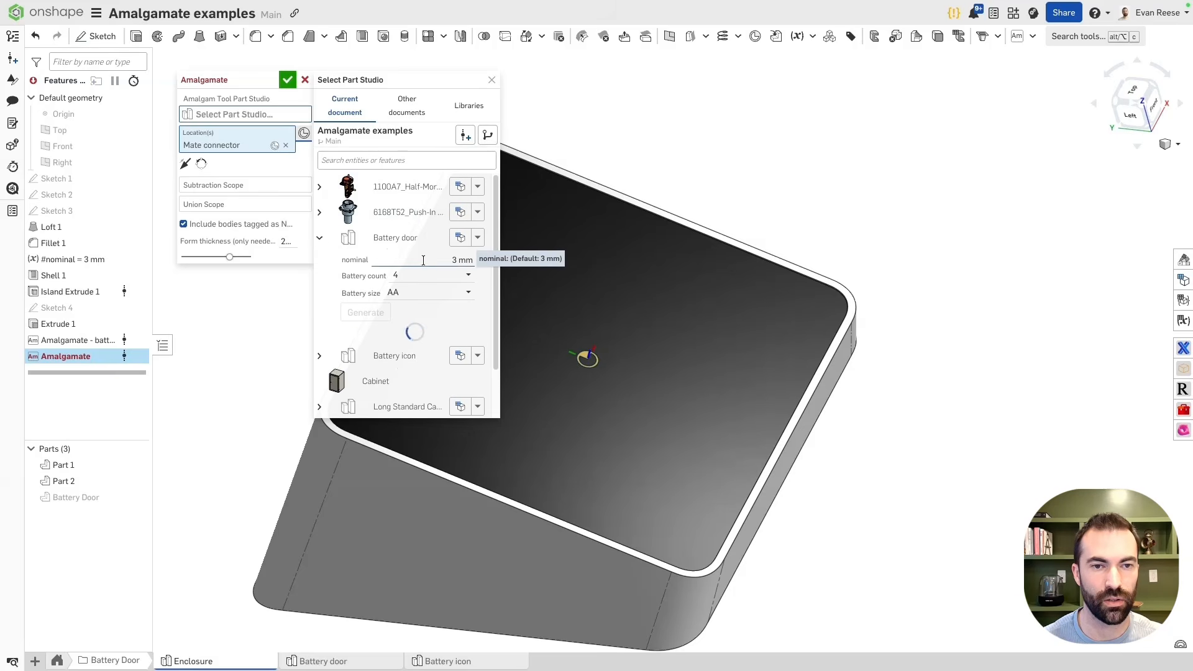
text(nominal)
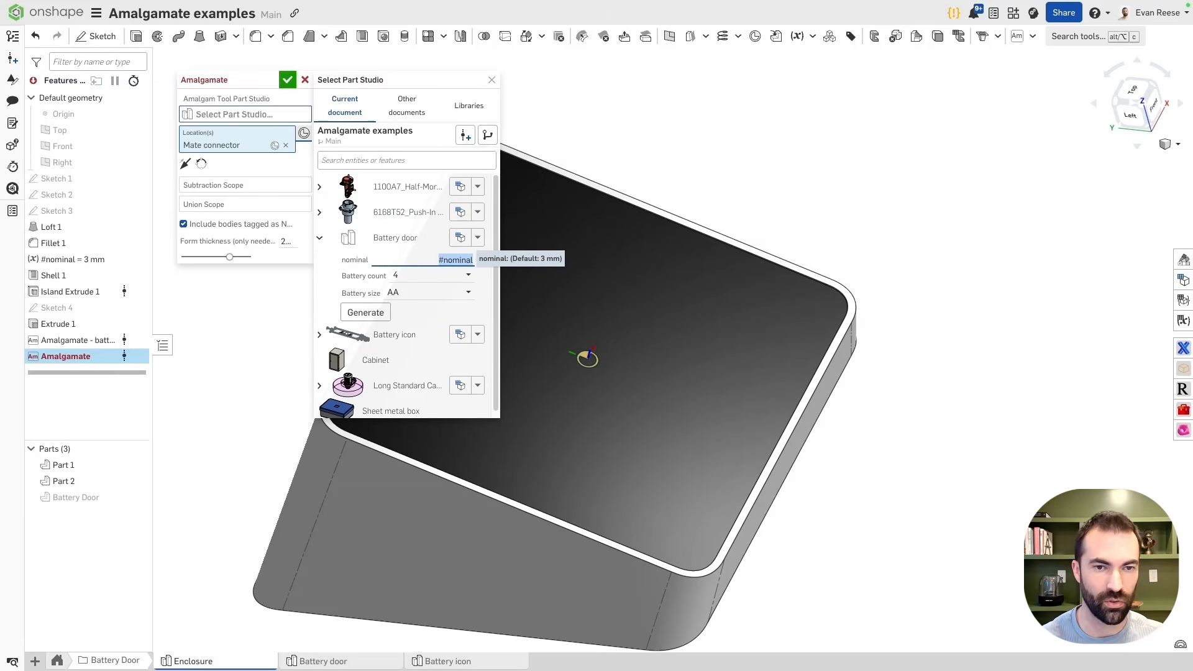
click(423, 275)
click(417, 322)
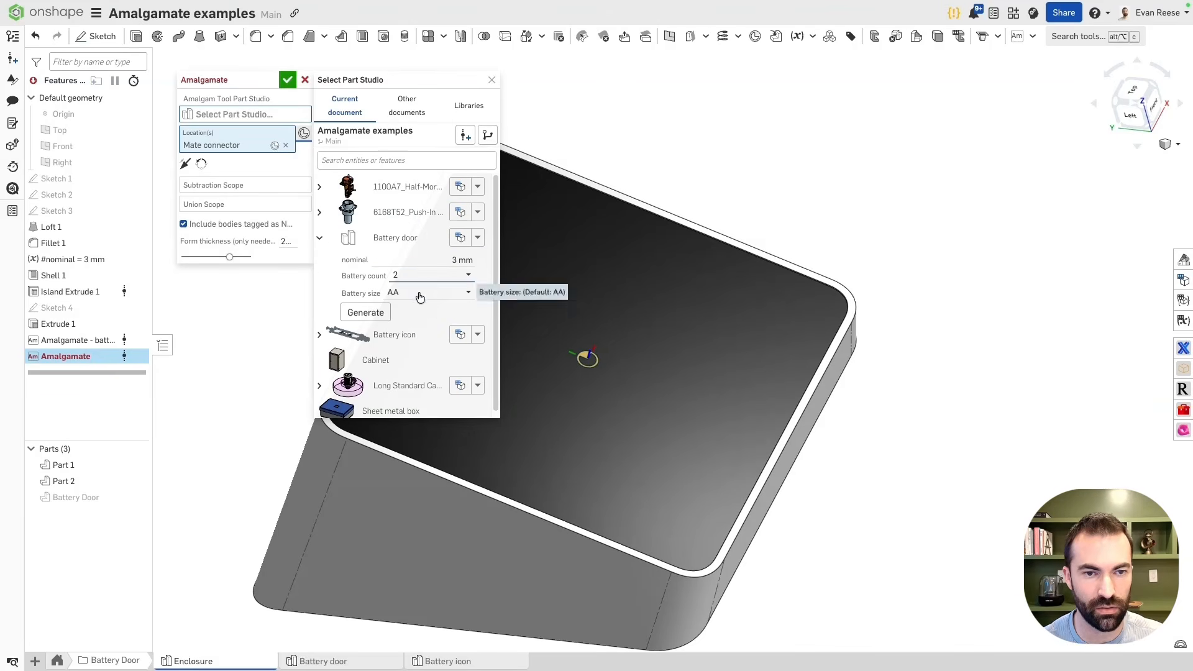
click(419, 293)
click(409, 328)
click(366, 312)
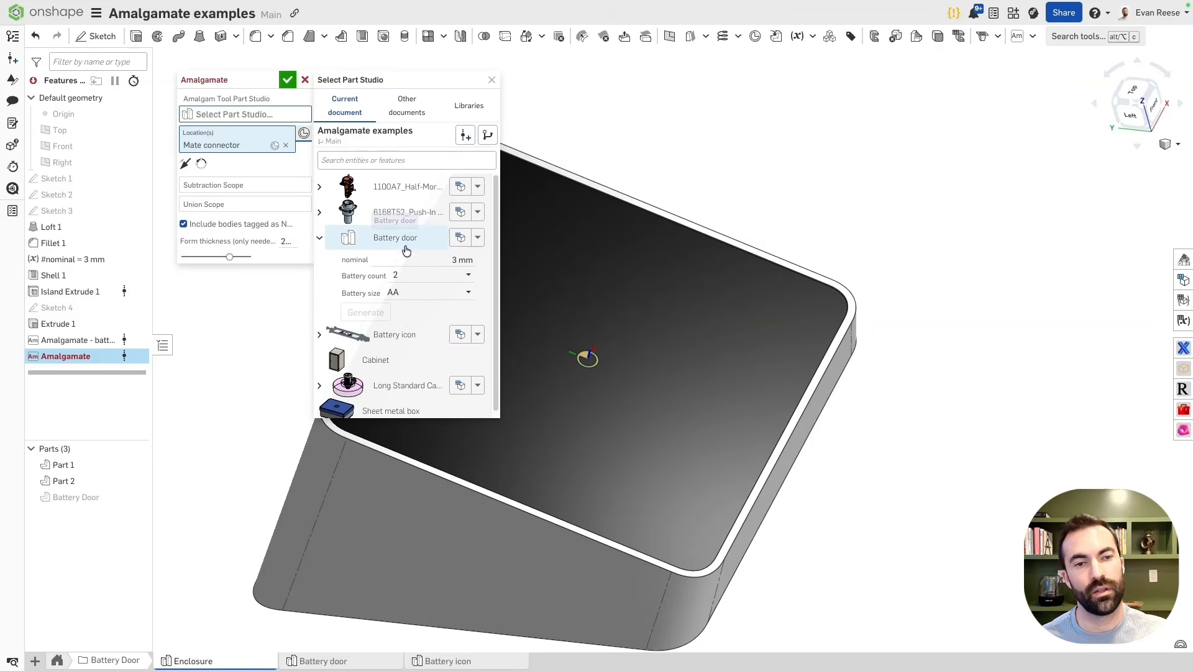
click(393, 240)
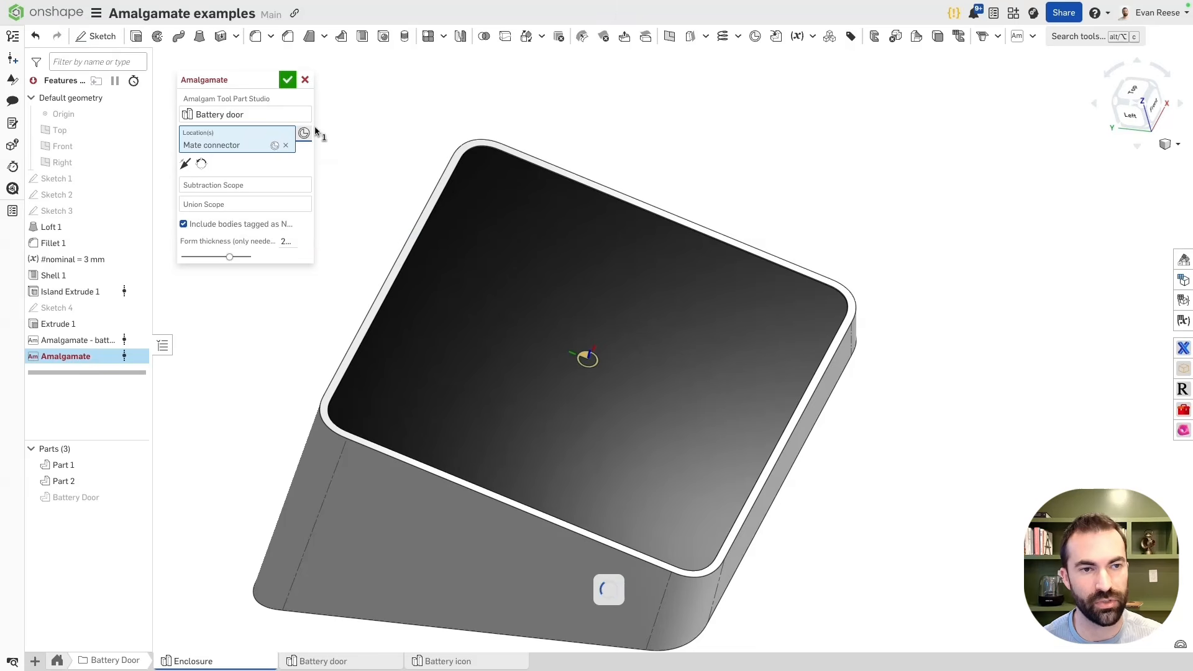
Finish the Amalgamate with Part 1 as both subtraction and union scope, and hide the new Battery Door to expose the compartment.
click(236, 185)
click(461, 245)
click(239, 222)
click(446, 275)
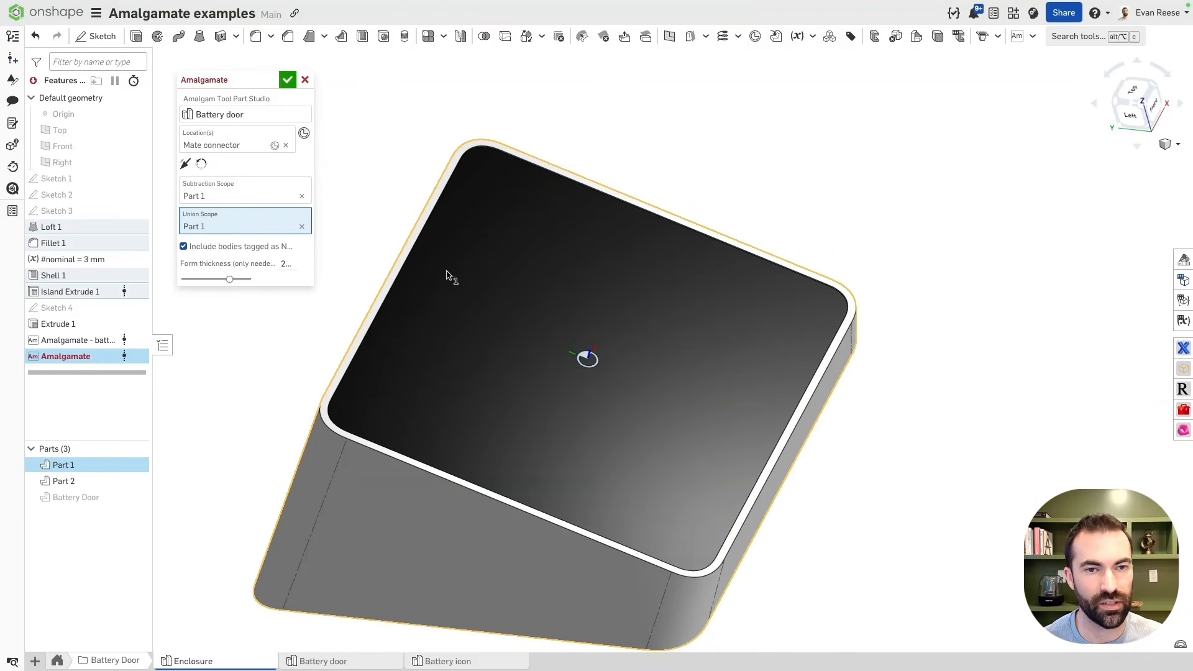
click(288, 79)
right_drag(318, 93, 508, 138)
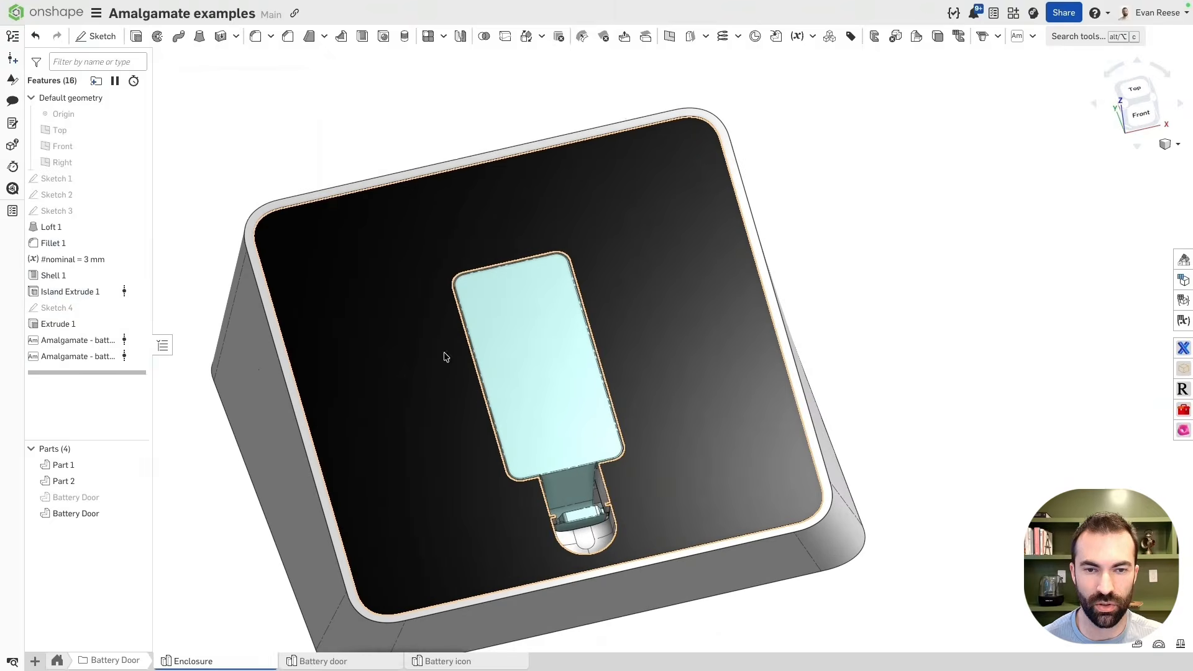
key(y)
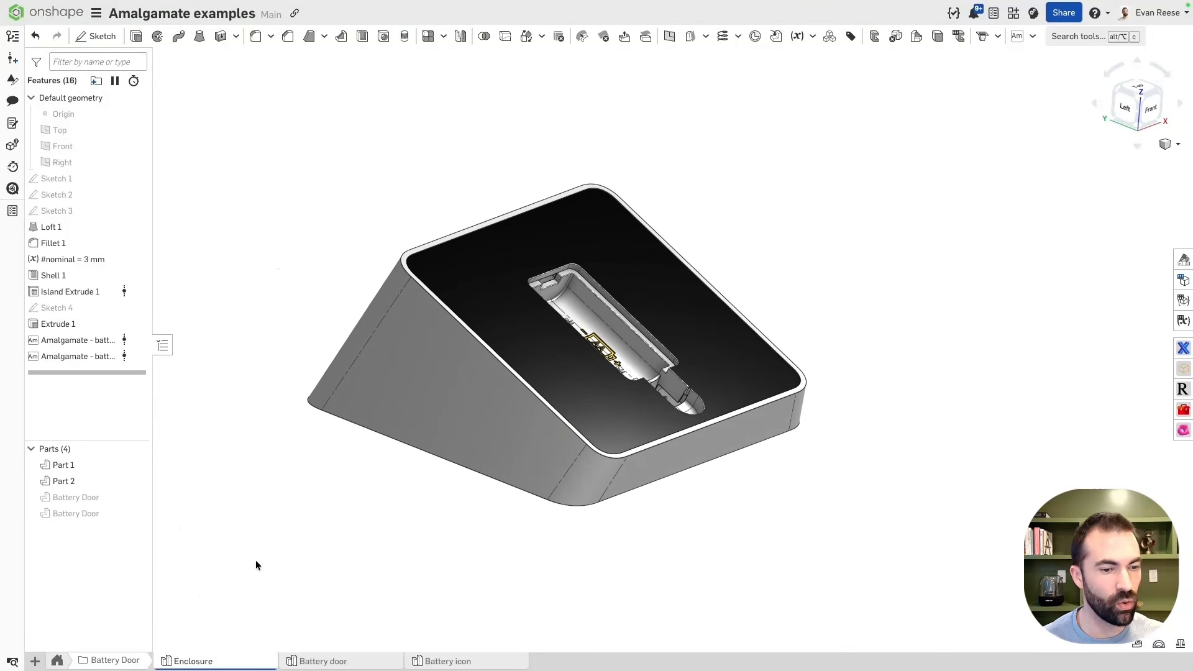
In the Battery door part studio, hide the Removal body and Battery Door and inspect the first AAA battery icon's face.
click(344, 660)
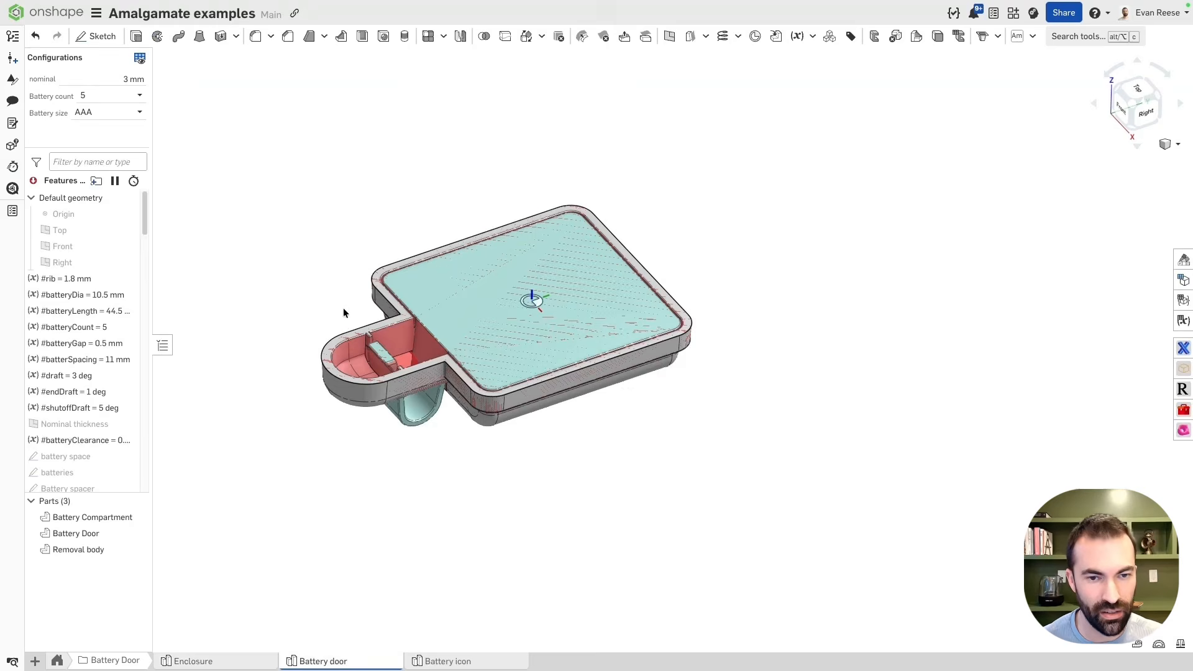
scroll(398, 367, up, 3)
key(y)
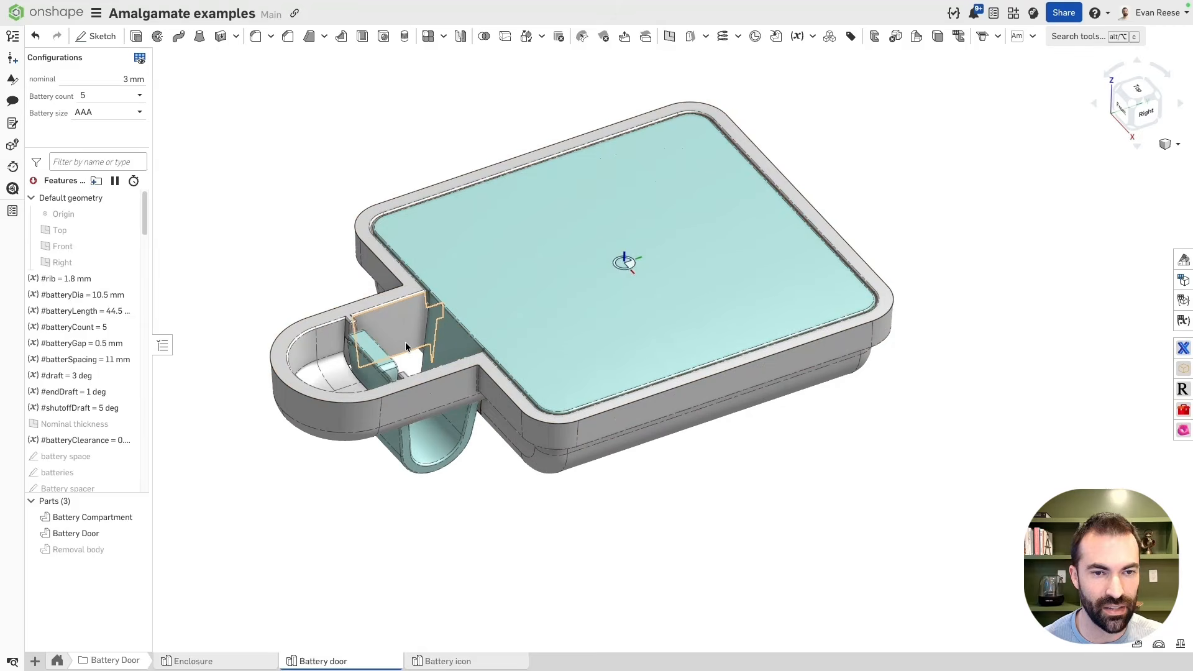
key(y)
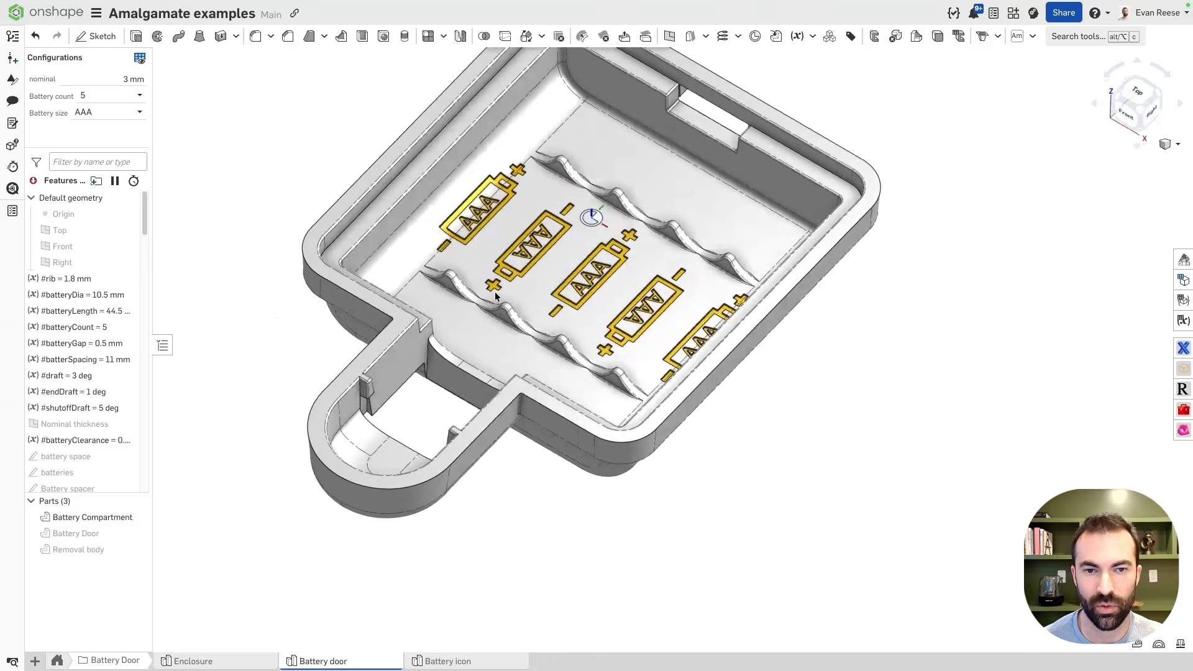
scroll(494, 307, up, 4)
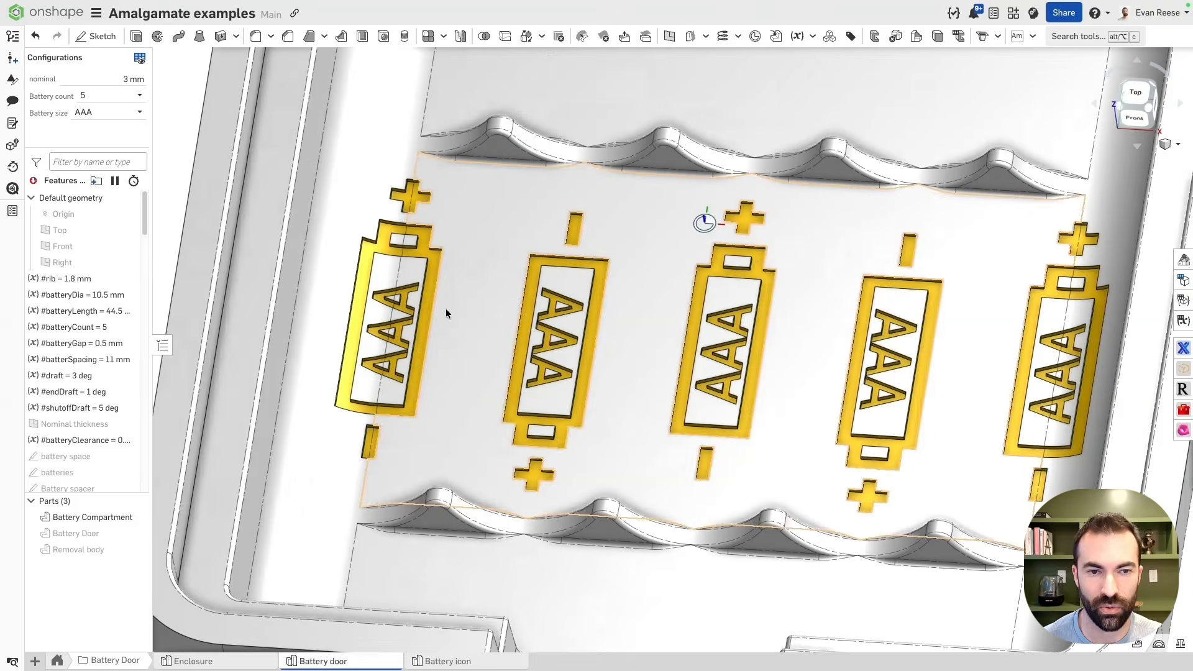
click(418, 359)
click(417, 360)
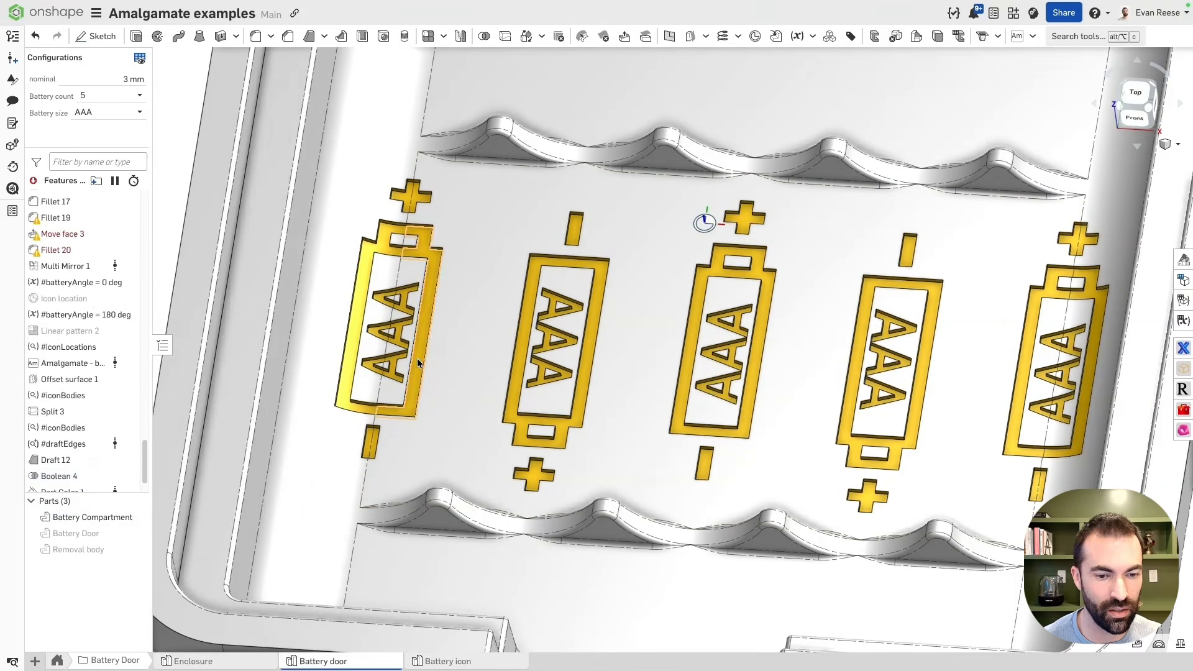
Open the Battery icon part studio and examine the AAA icon up close.
click(500, 658)
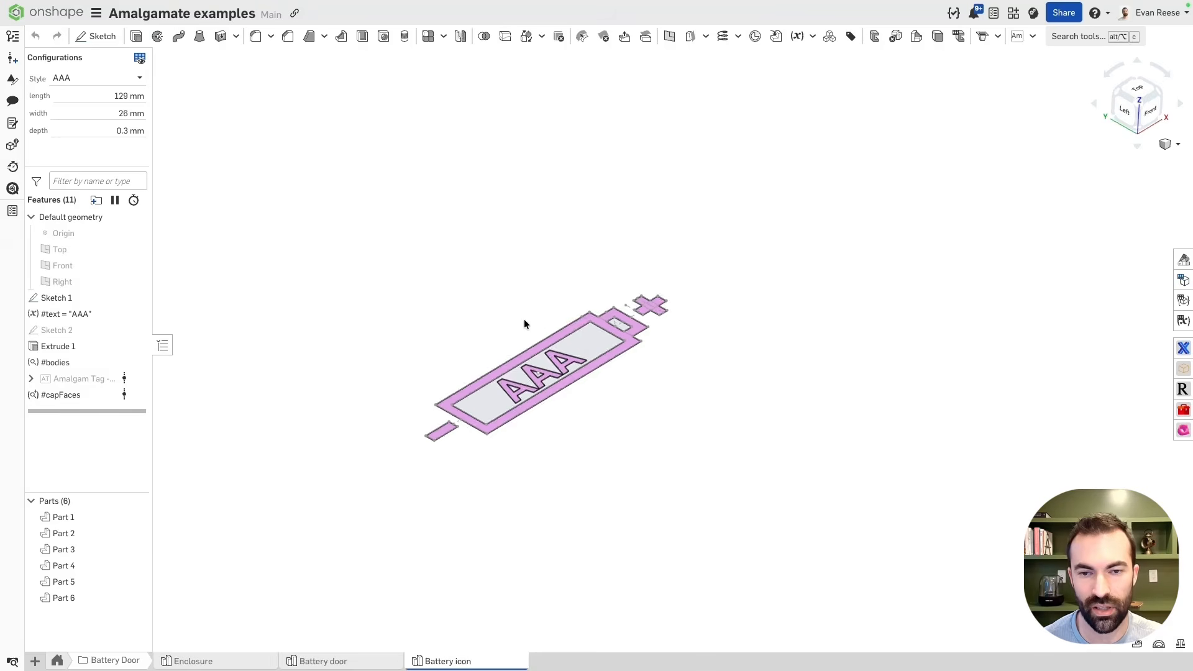
right_drag(524, 319, 519, 276)
scroll(520, 276, up, 4)
scroll(410, 267, down, 3)
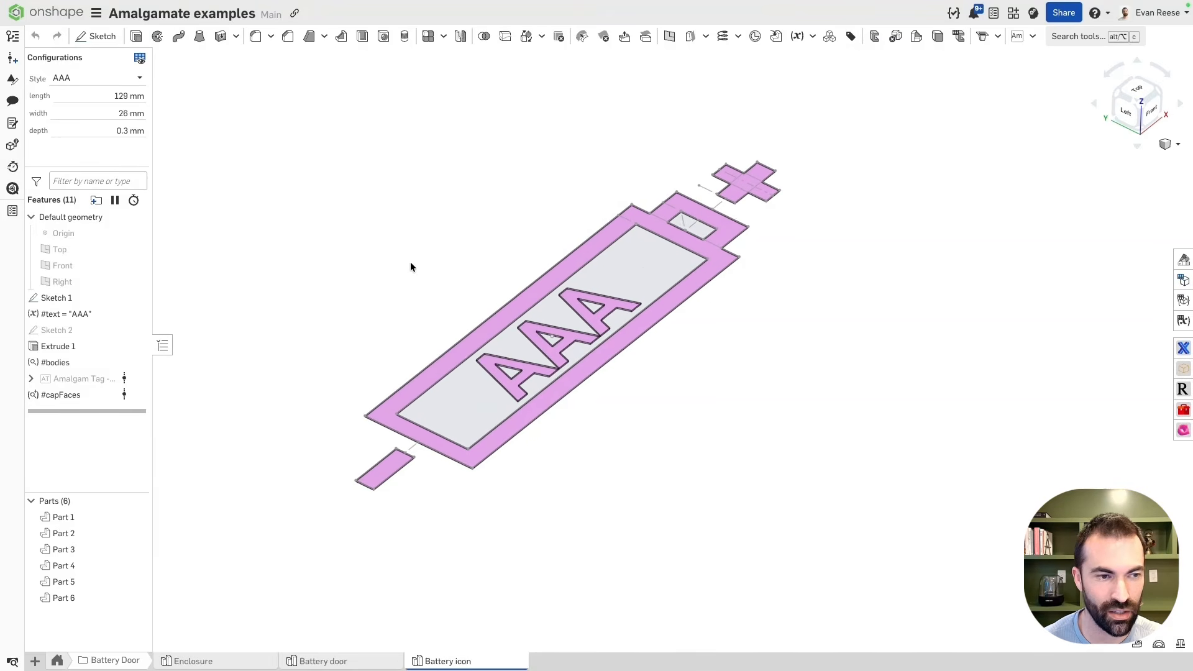
Return to the Battery door part studio and inspect the row of AAA icons on the Battery Compartment floor.
click(341, 660)
scroll(471, 295, down, 10)
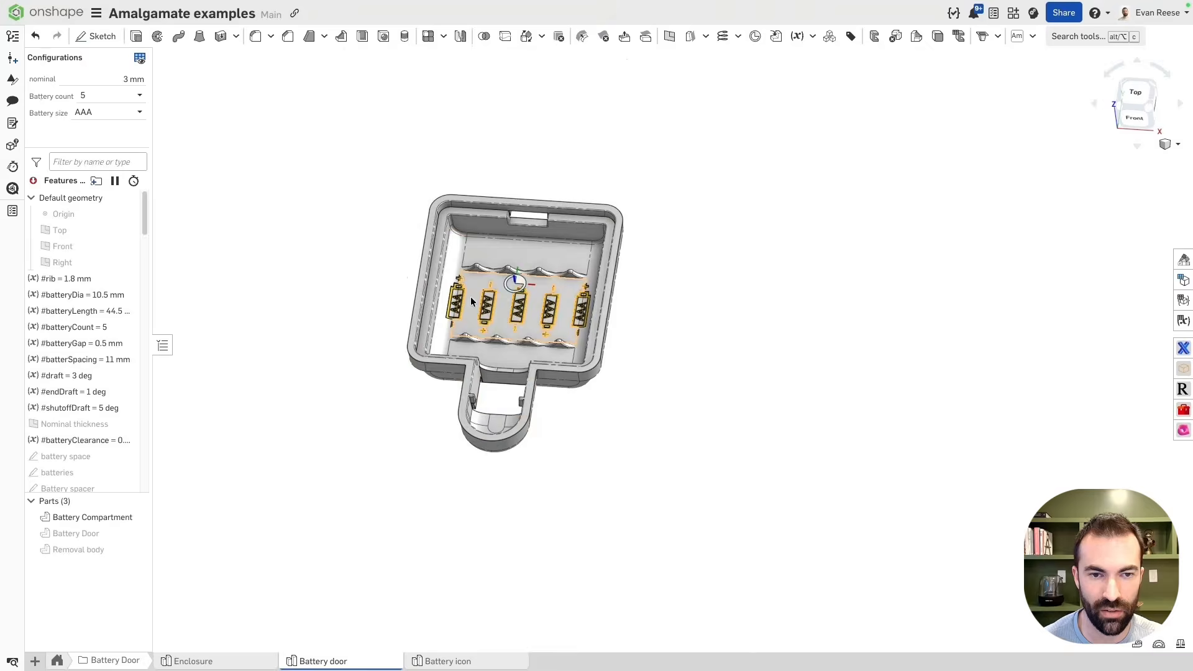
right_drag(471, 296, 377, 227)
scroll(484, 304, up, 5)
scroll(485, 304, down, 2)
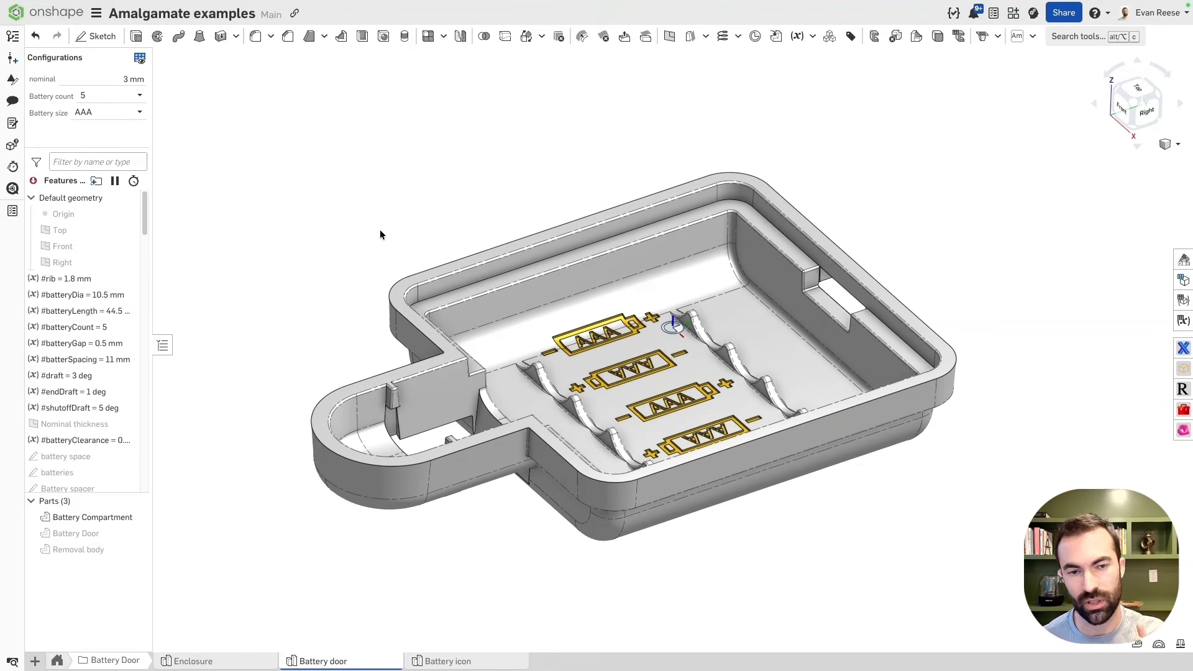
Examine the Battery Compartment's finger recess, latch slot and battery ribs up close and from several angles.
right_drag(379, 251, 375, 280)
scroll(366, 352, up, 5)
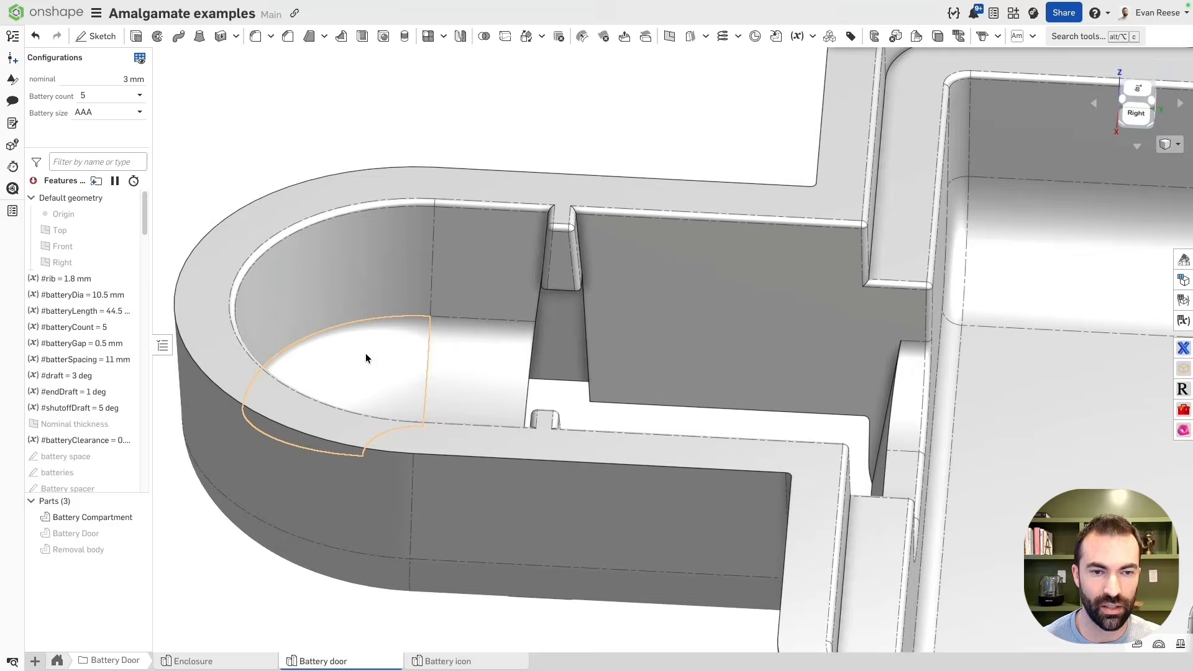
scroll(395, 352, down, 1)
mouse_move(425, 336)
right_down()
mouse_move(430, 383)
mouse_move(427, 334)
right_up()
right_drag(513, 314, 508, 315)
scroll(508, 315, down, 1)
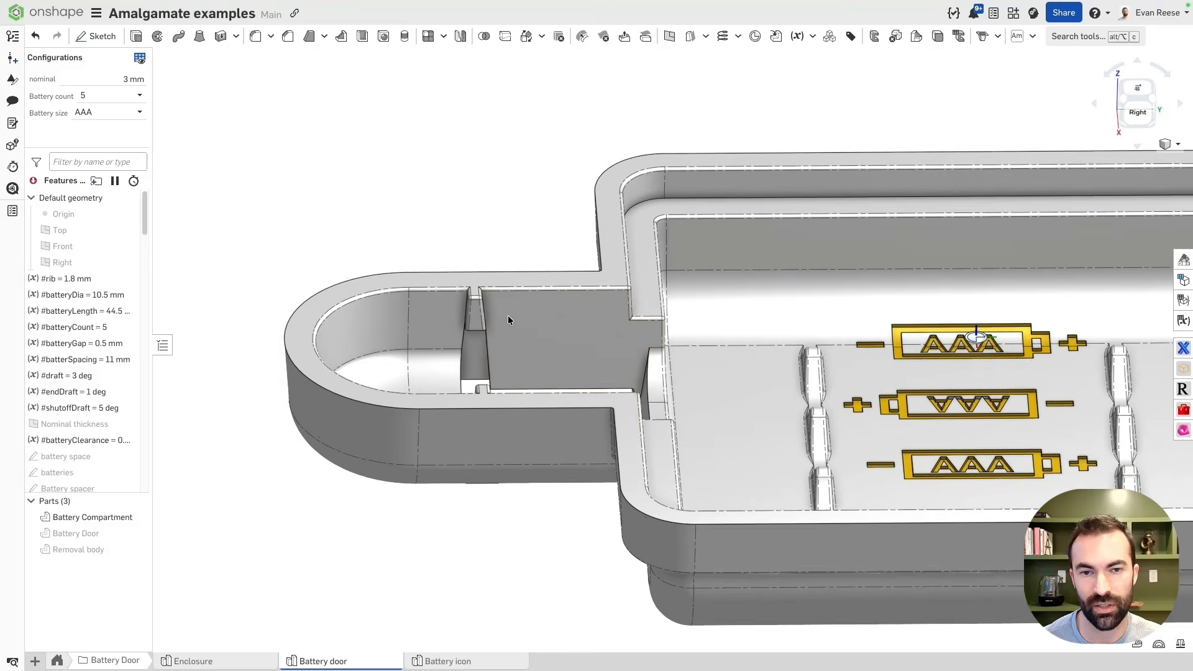
right_drag(602, 379, 632, 375)
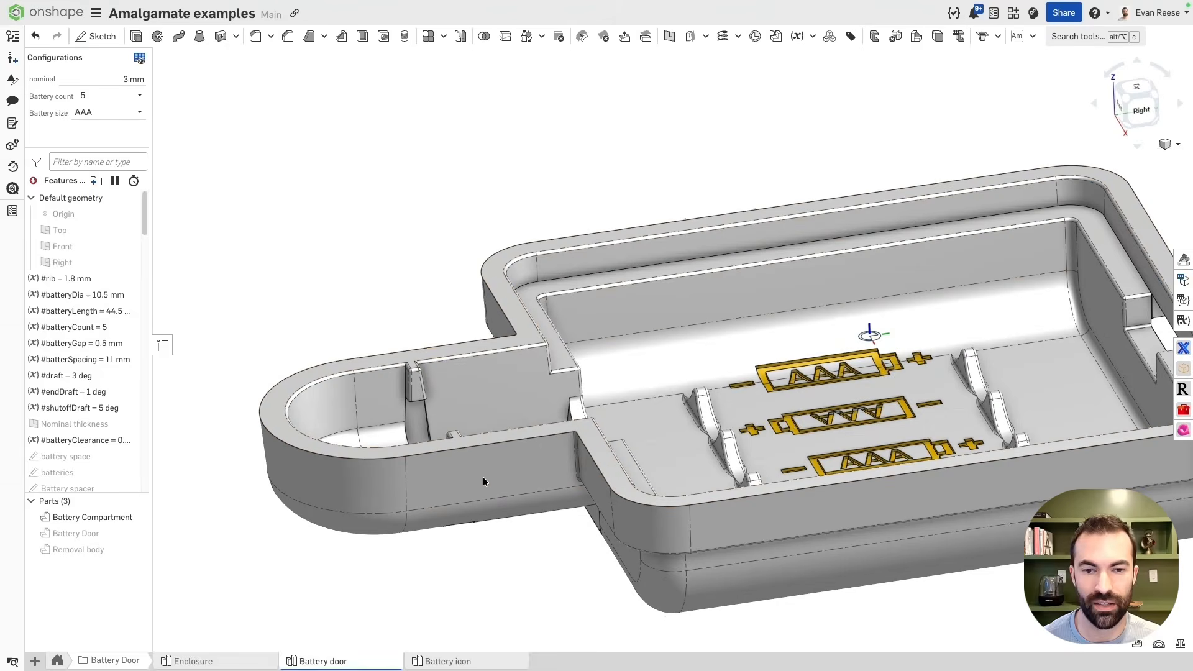
scroll(542, 386, down, 6)
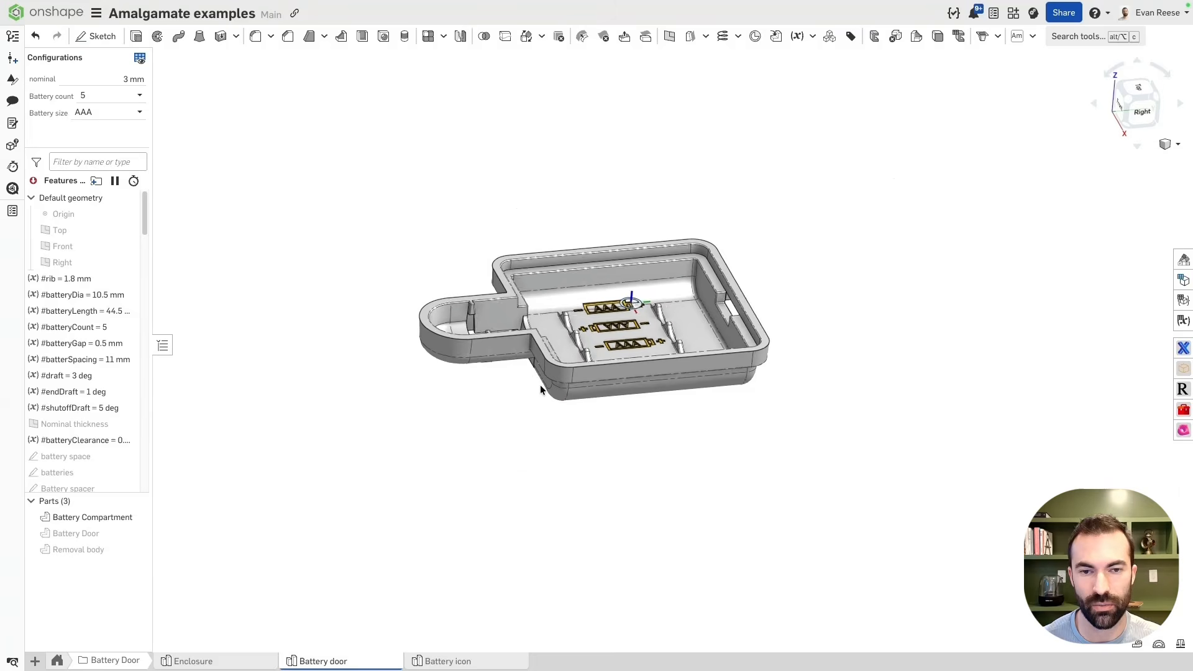
scroll(509, 274, up, 4)
right_drag(509, 275, 526, 295)
middle_drag(781, 206, 788, 233)
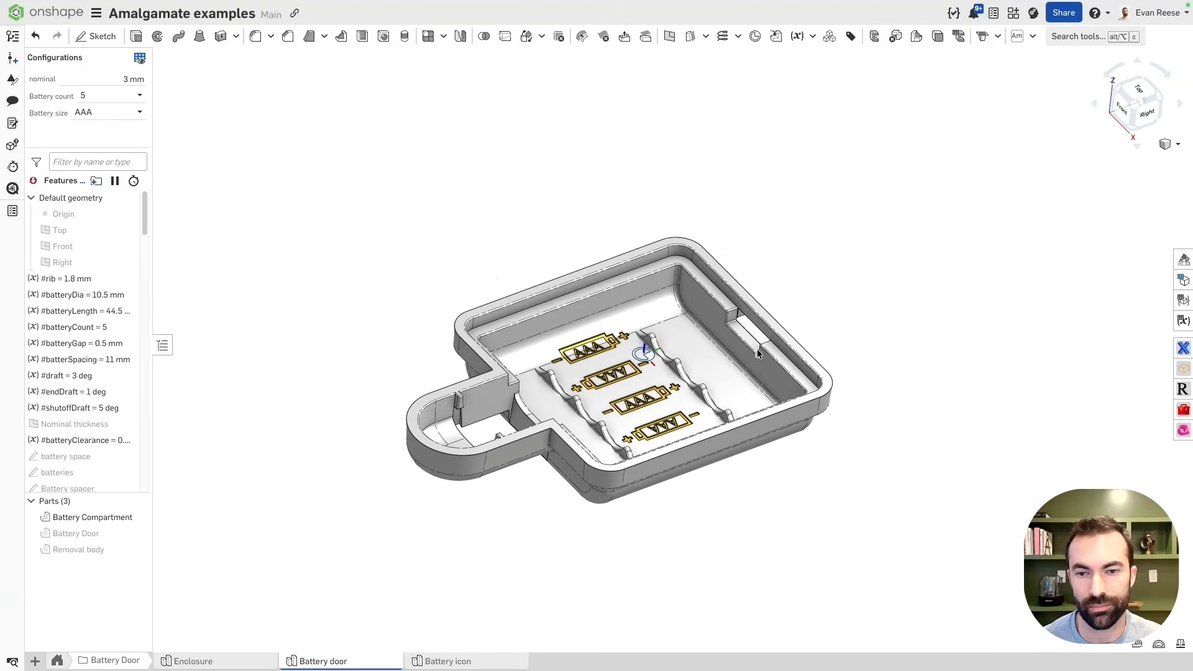
scroll(739, 304, up, 2)
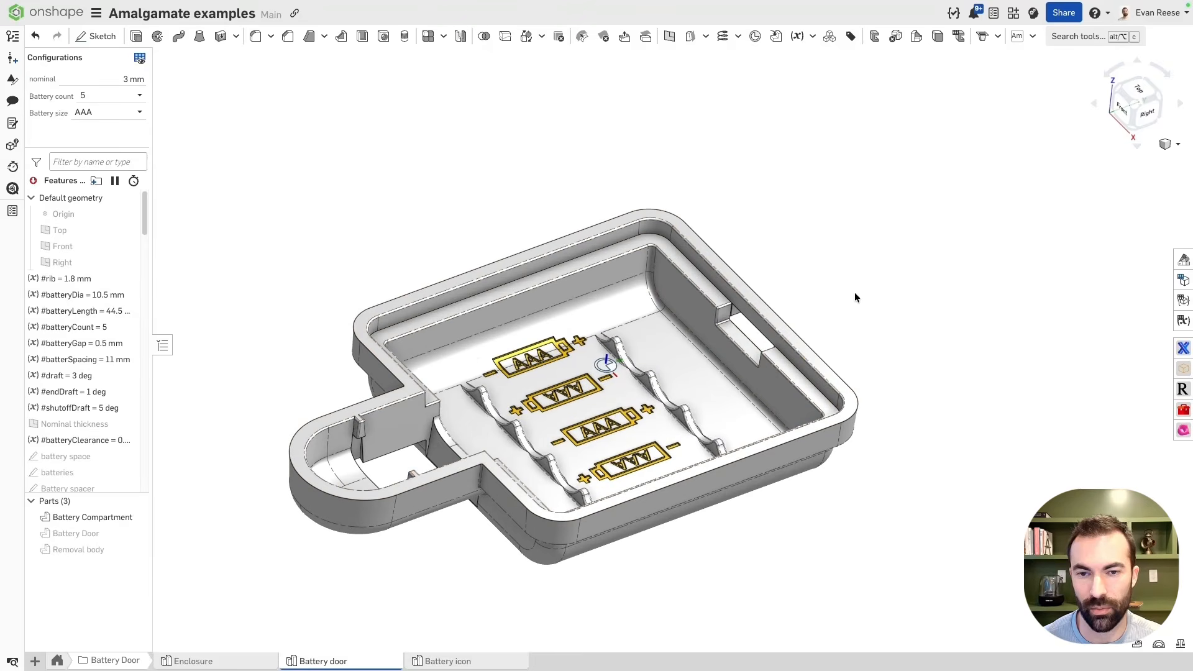
scroll(855, 293, down, 3)
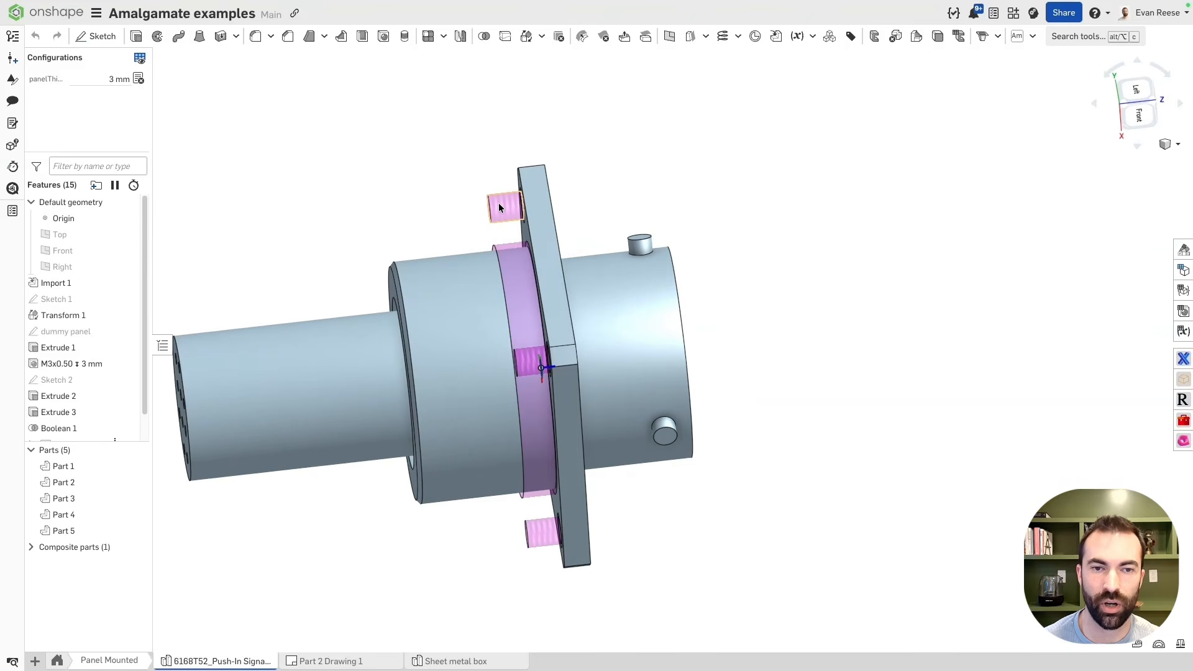
In the push-in connector part studio, highlight the Amalgam Tag feature and inspect the pin holes on the connector's end face.
scroll(83, 367, down, 1)
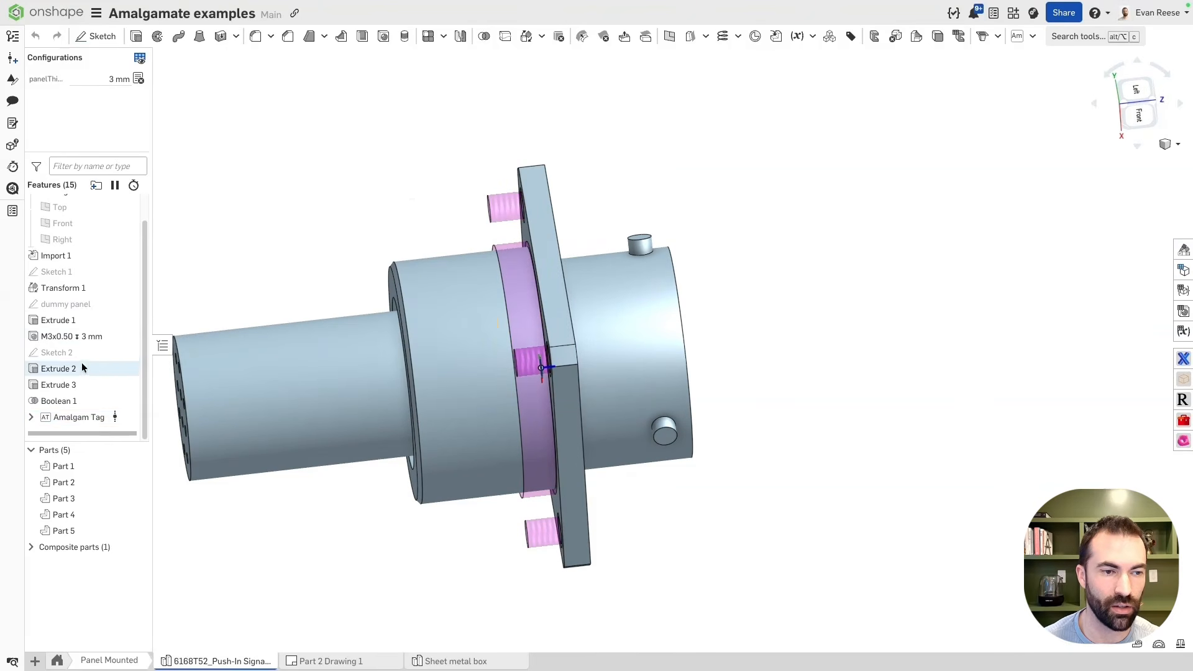
click(88, 419)
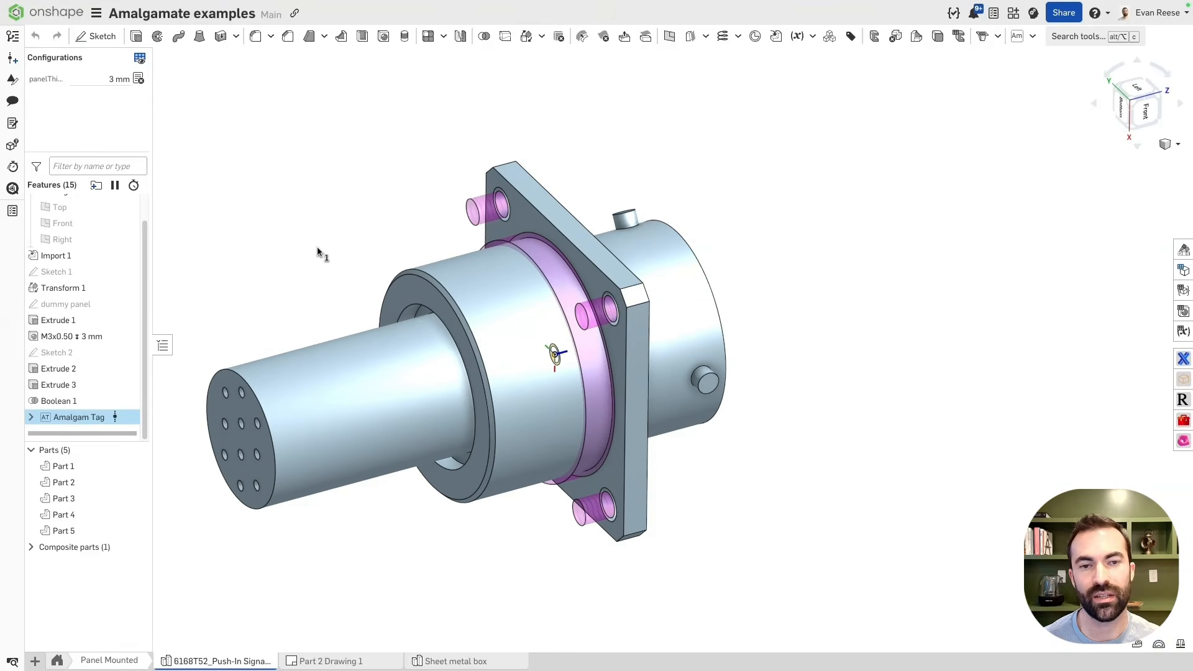
click(317, 247)
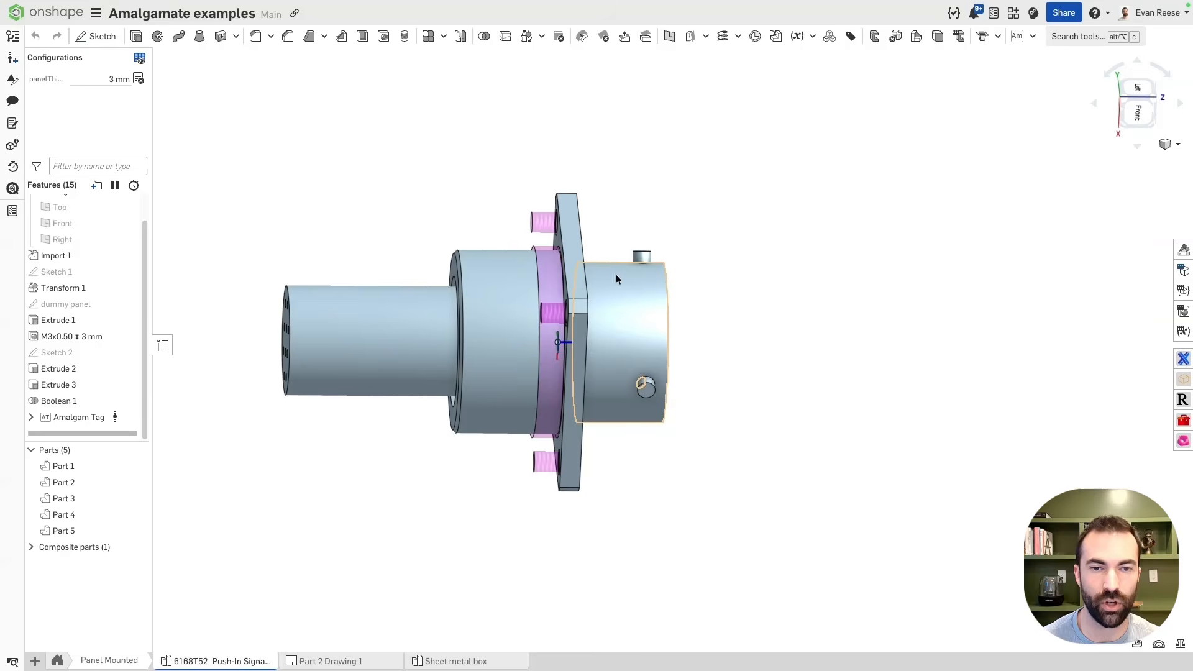
right_drag(521, 340, 575, 376)
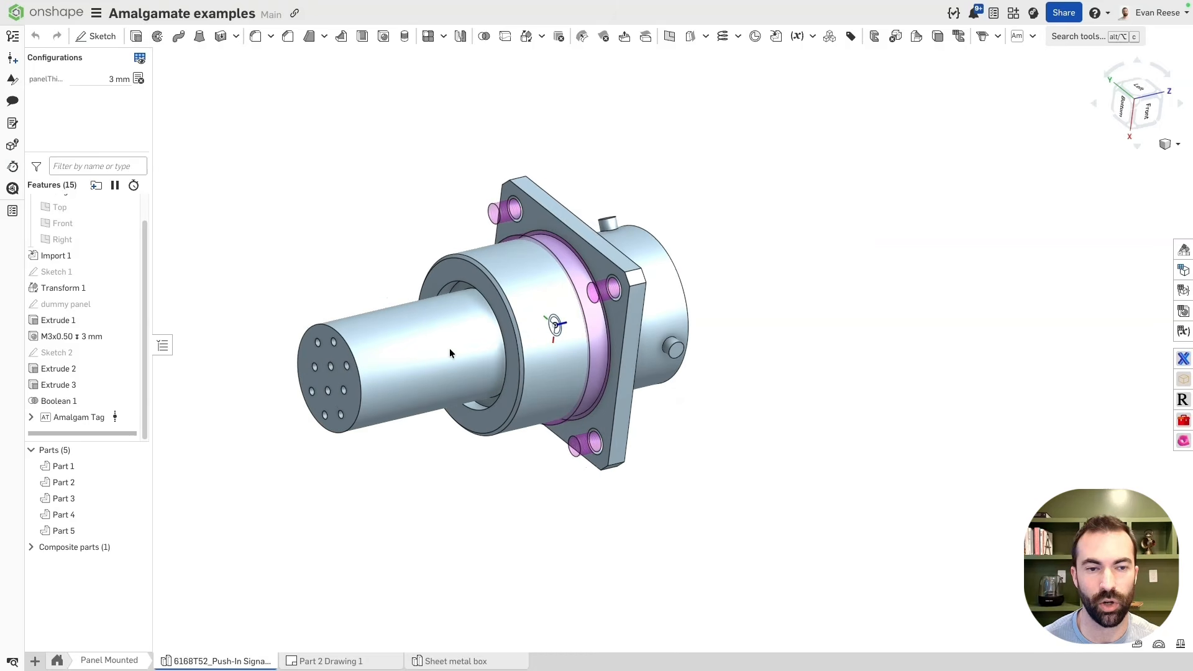
scroll(323, 367, up, 5)
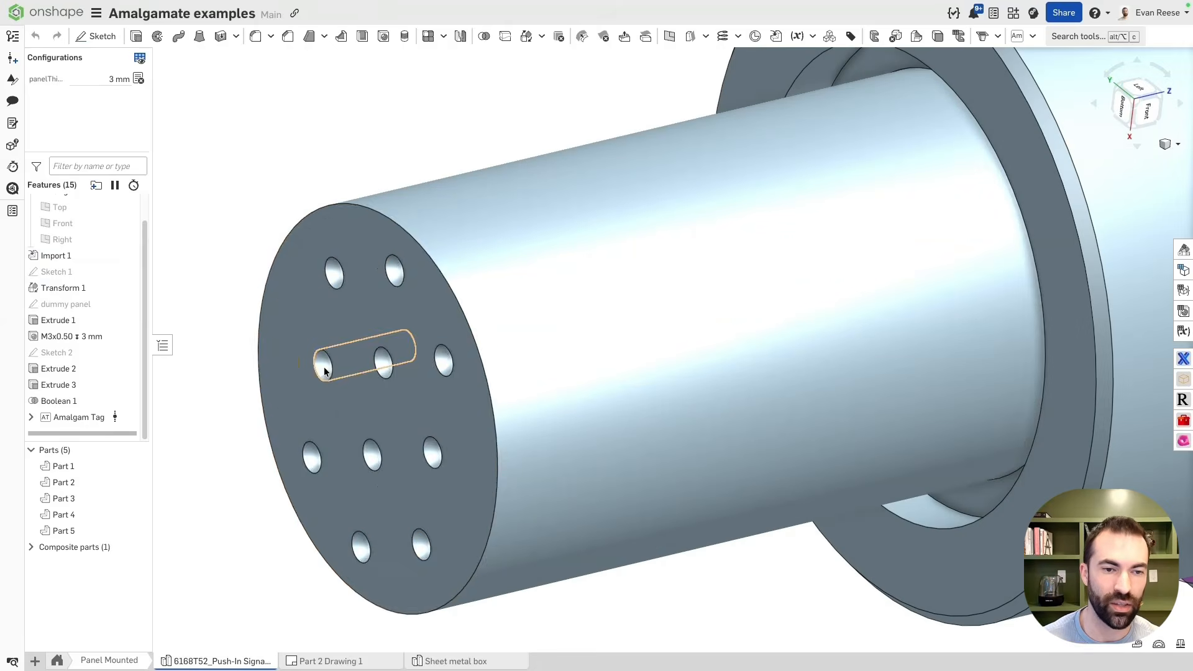
scroll(358, 255, down, 5)
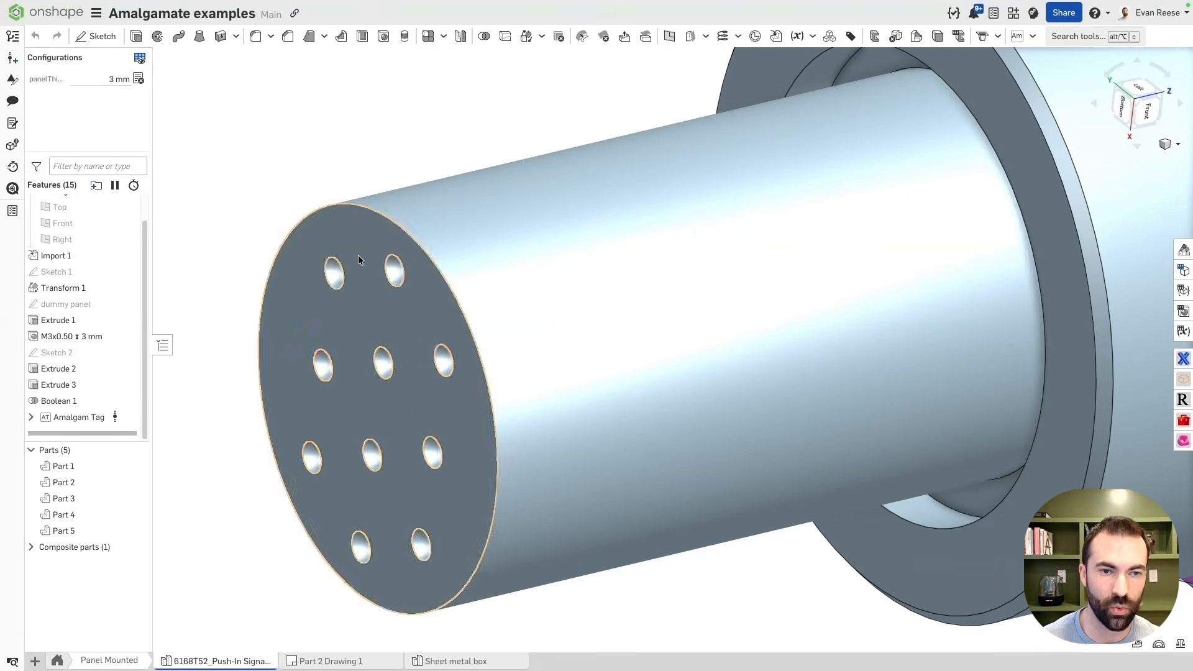
Examine the connector's square flange, the ring-shaped cut body and the threaded bodies at its mounting holes.
right_drag(448, 261, 732, 237)
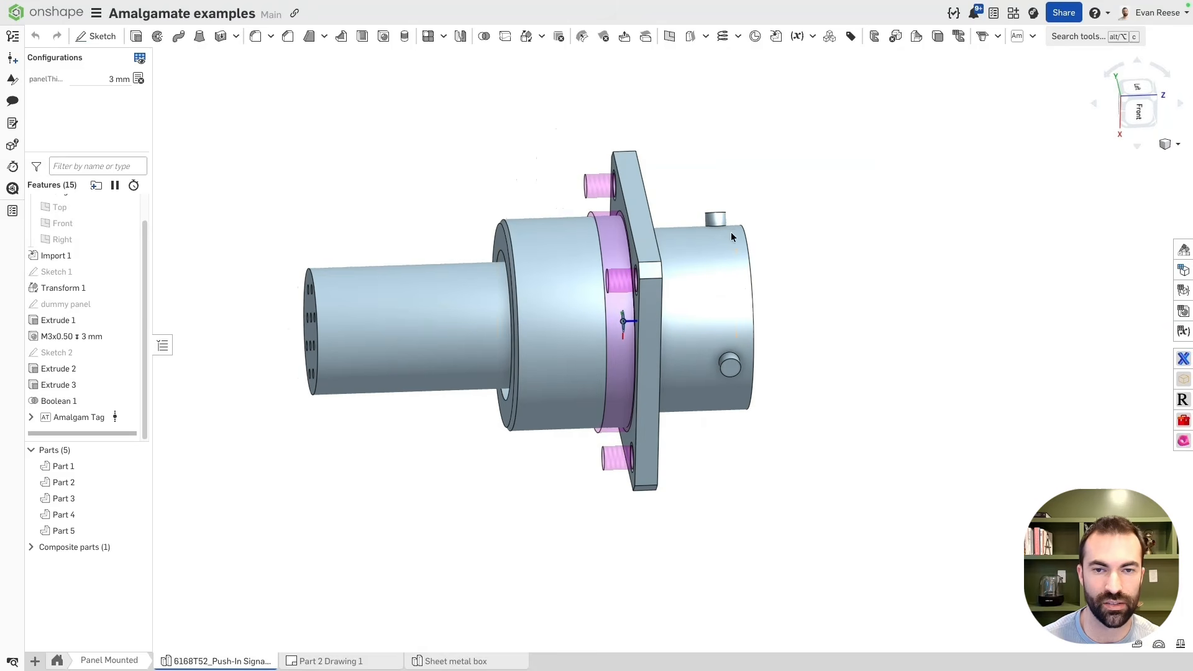
right_drag(338, 172, 408, 217)
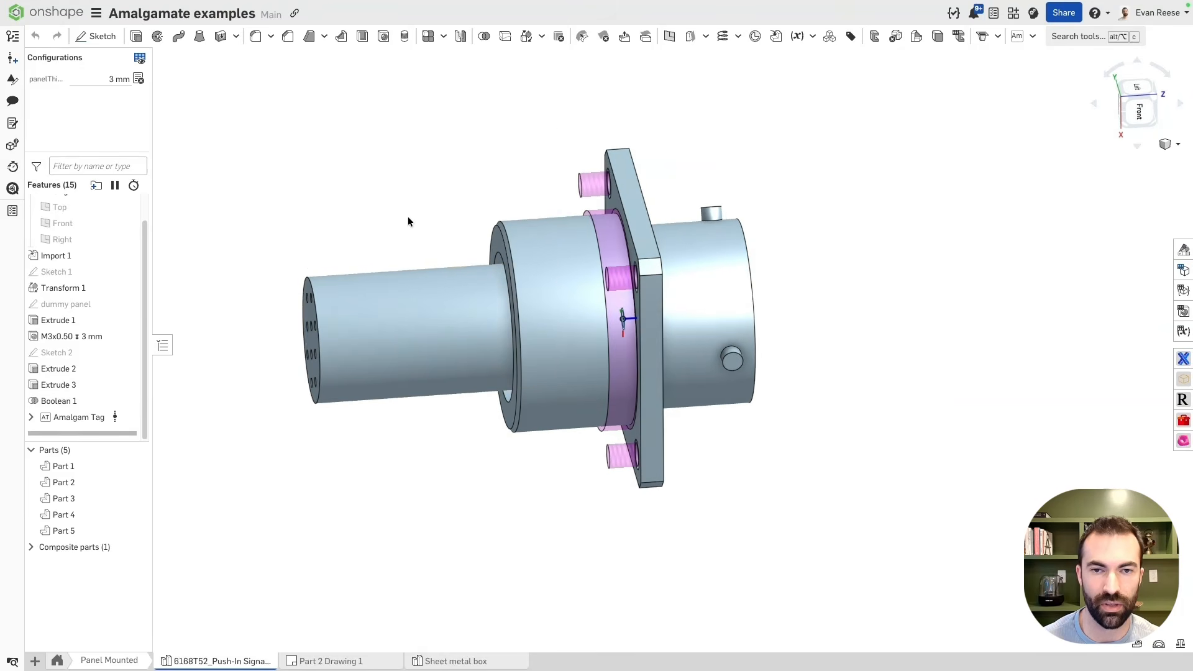
right_drag(400, 278, 392, 189)
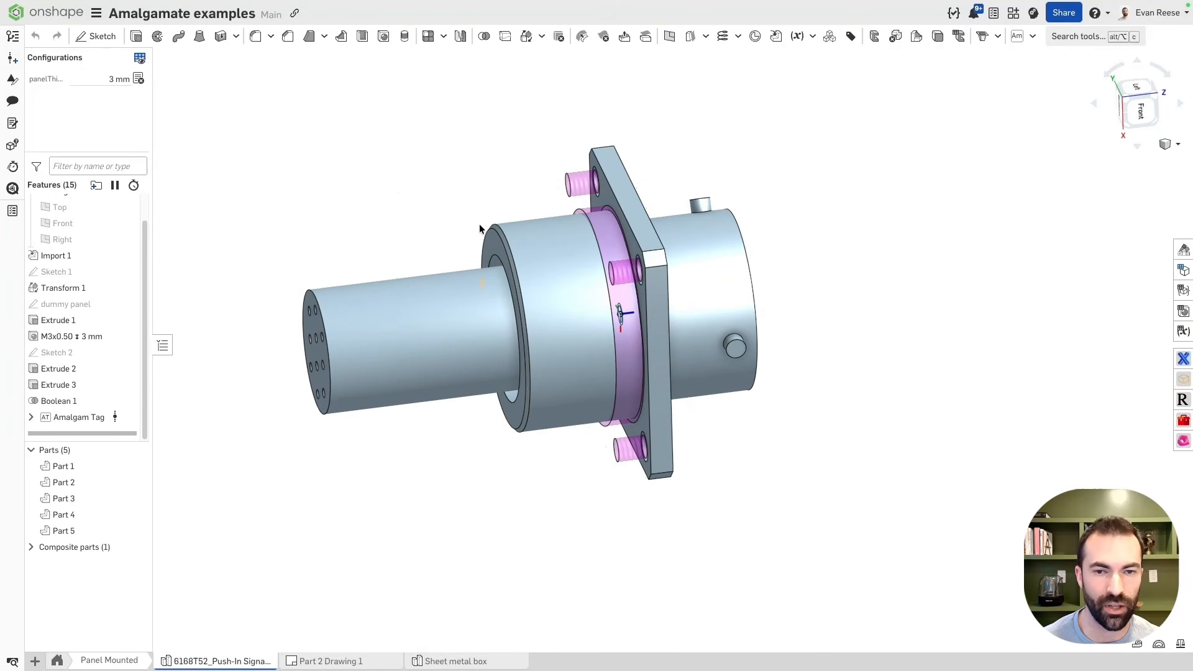
right_drag(479, 226, 369, 230)
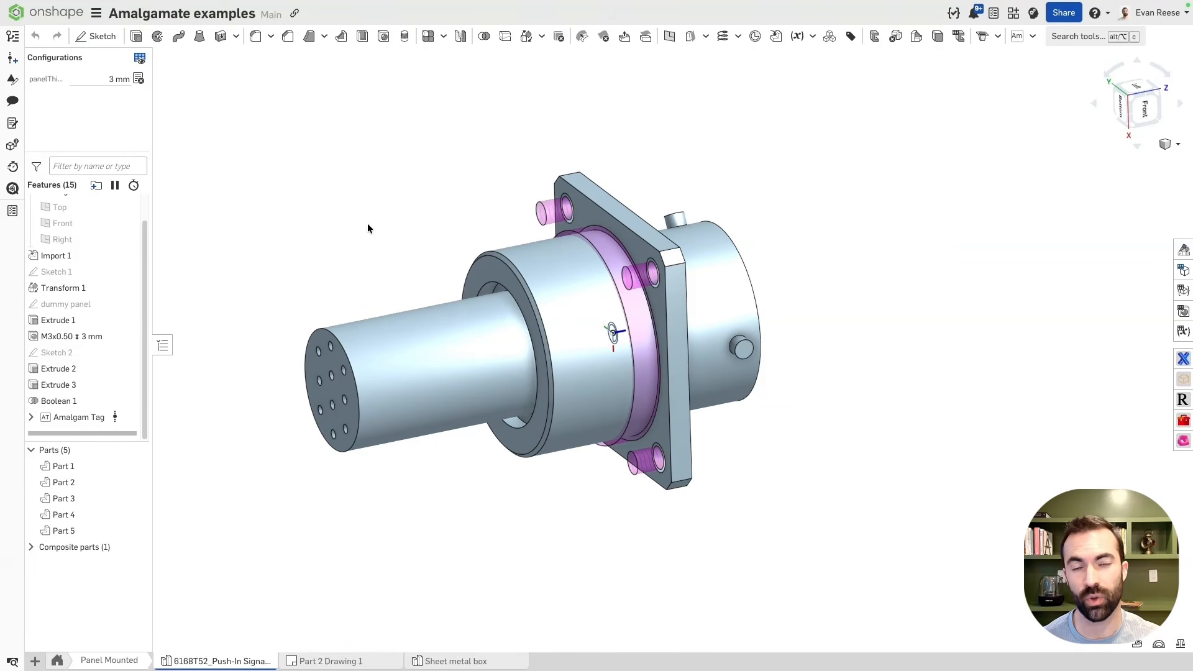
right_drag(425, 144, 485, 149)
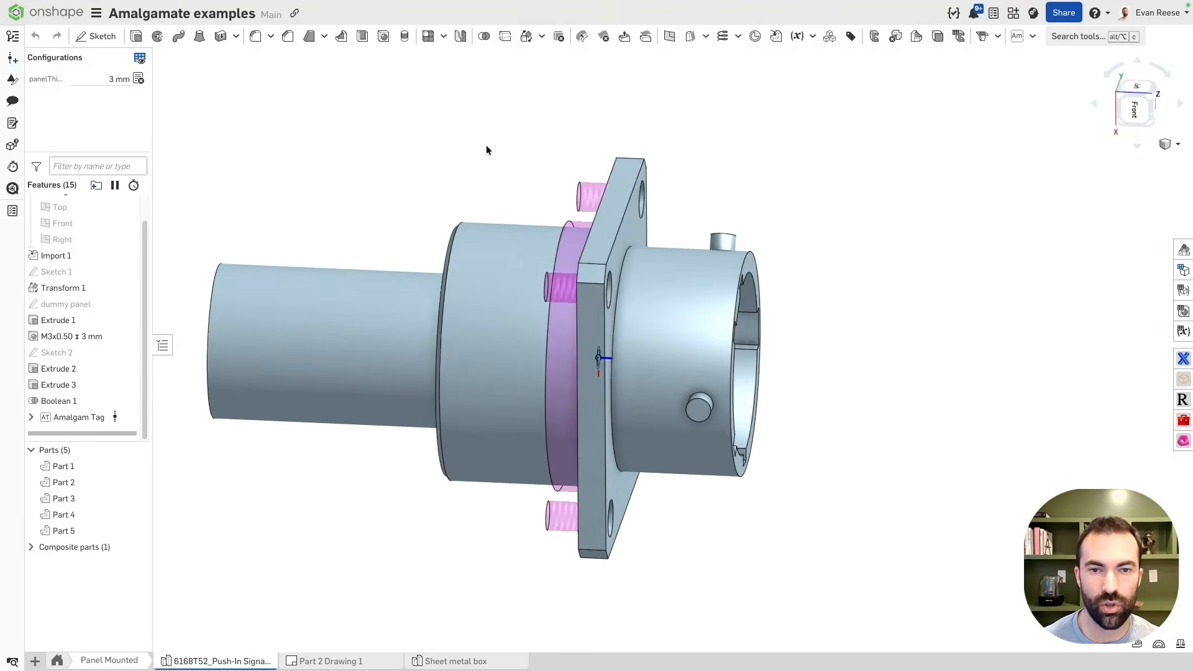
scroll(587, 184, up, 10)
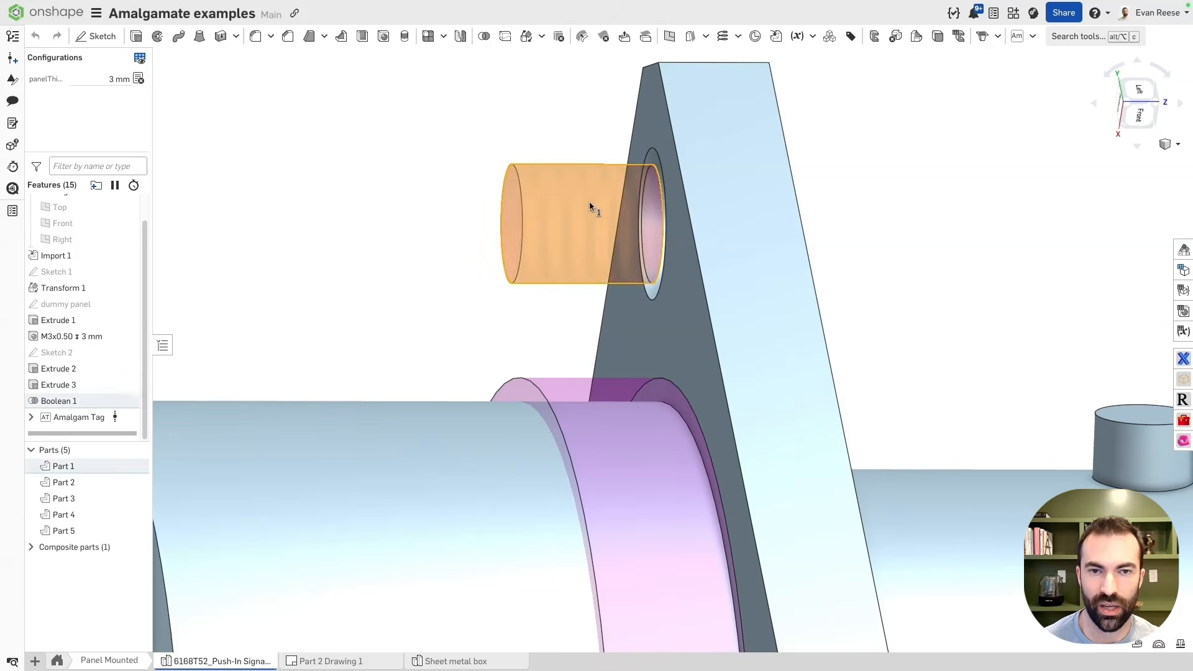
scroll(564, 236, down, 10)
right_drag(559, 235, 394, 214)
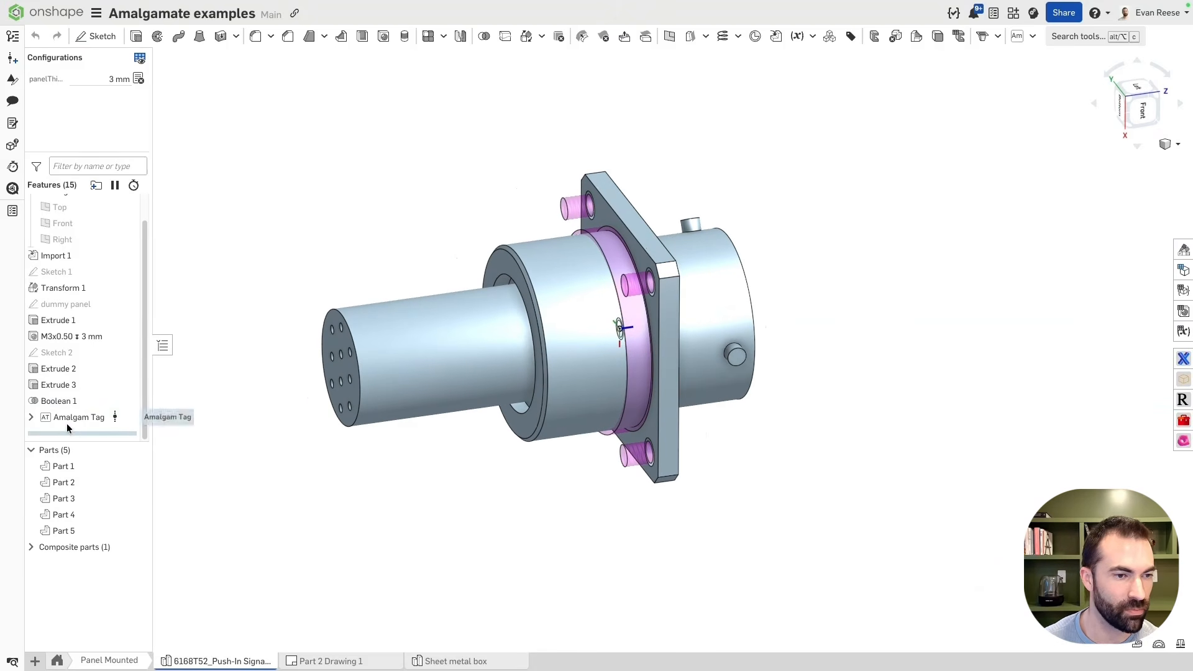
Roll the feature history back to just after the M3x0.50 hole and hide the connector to expose the dummy panel.
drag(65, 429, 63, 368)
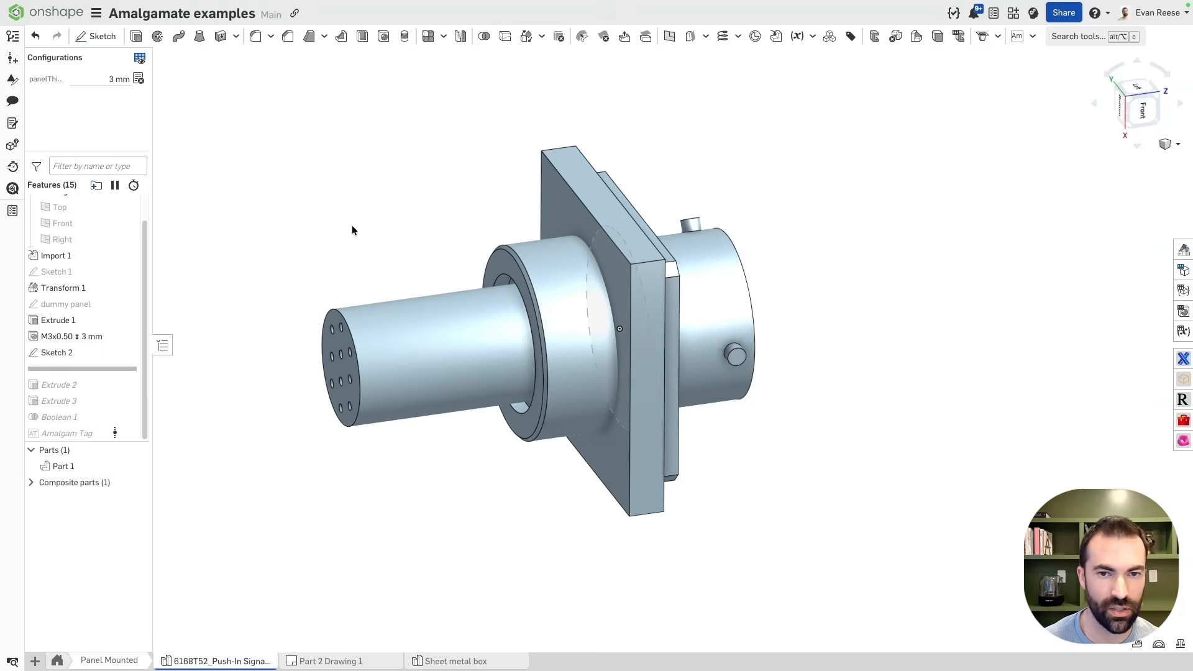
right_drag(352, 224, 614, 356)
key(y)
key(shift+7)
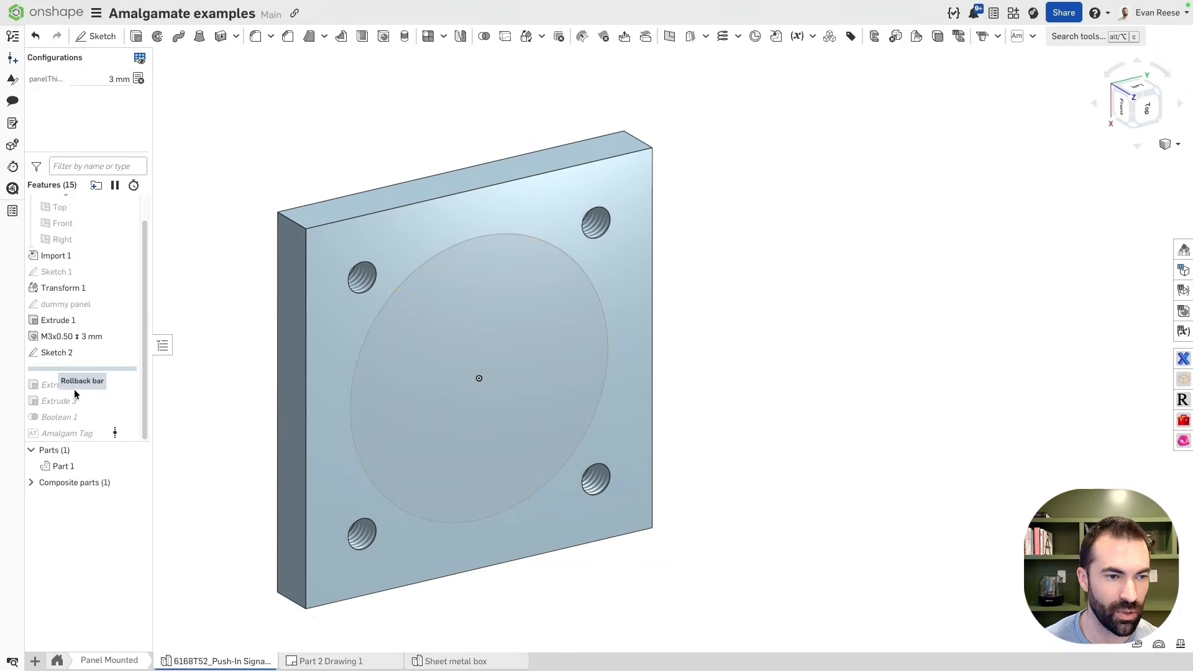
mouse_move(75, 370)
mouse_down()
mouse_move(75, 324)
mouse_move(77, 361)
mouse_up()
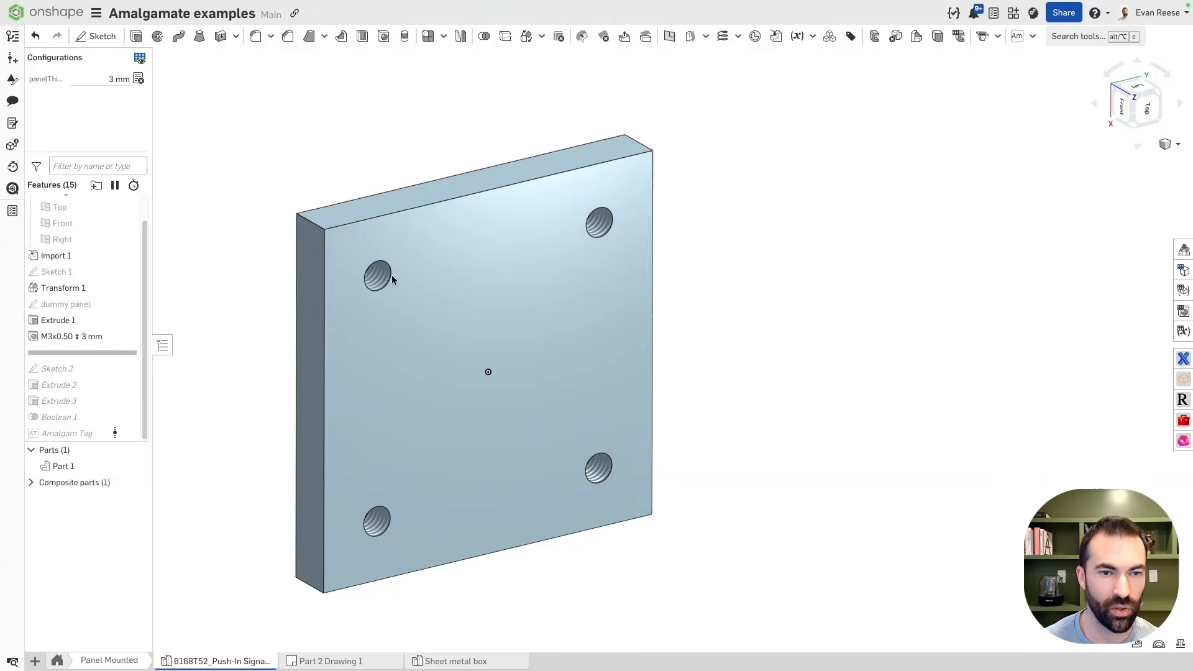
key(shift+7)
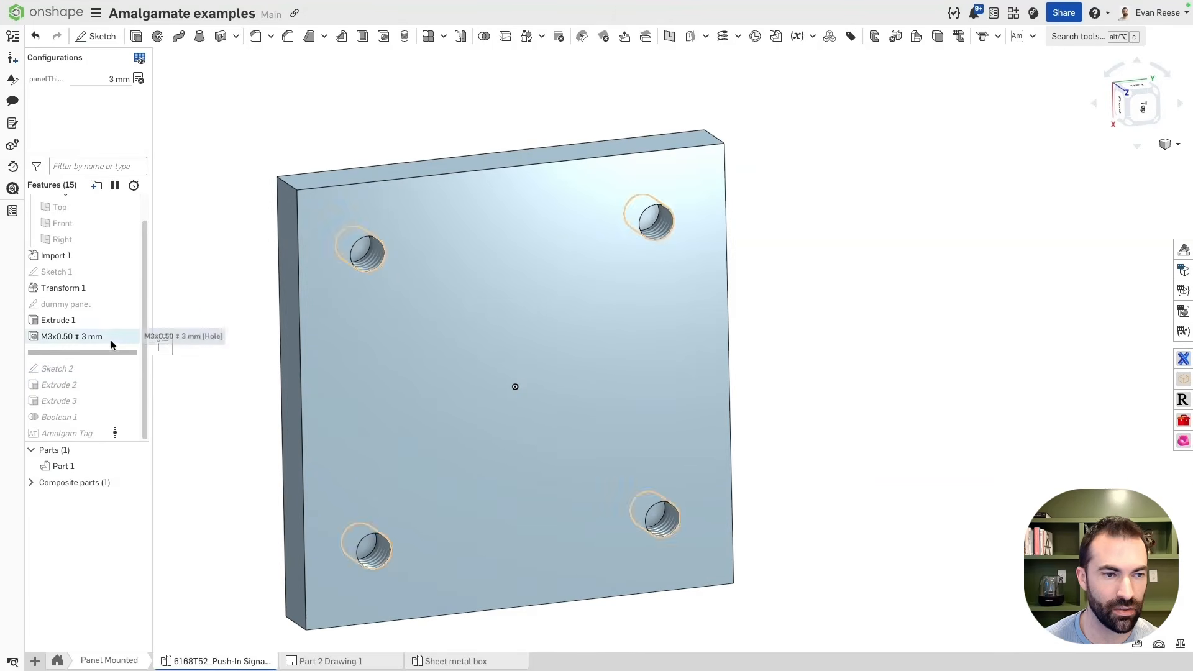
Roll the feature history forward past Extrude 2 and Extrude 3 to show the panel cutout and the body enclosing it.
drag(104, 352, 105, 384)
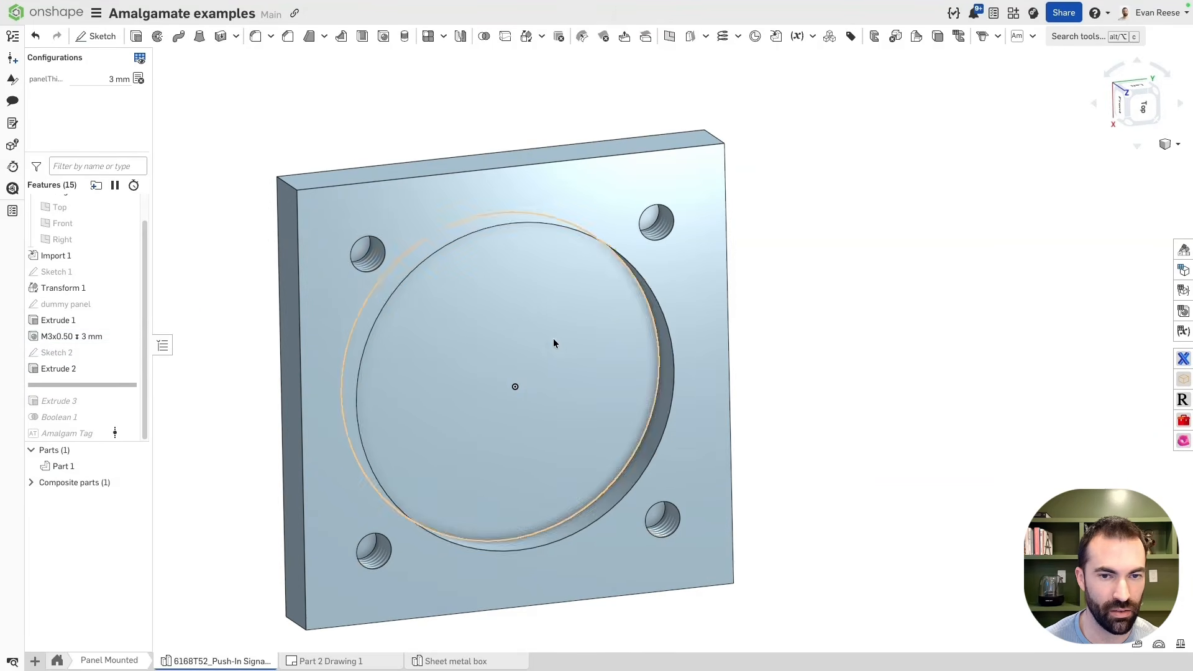
drag(120, 387, 112, 401)
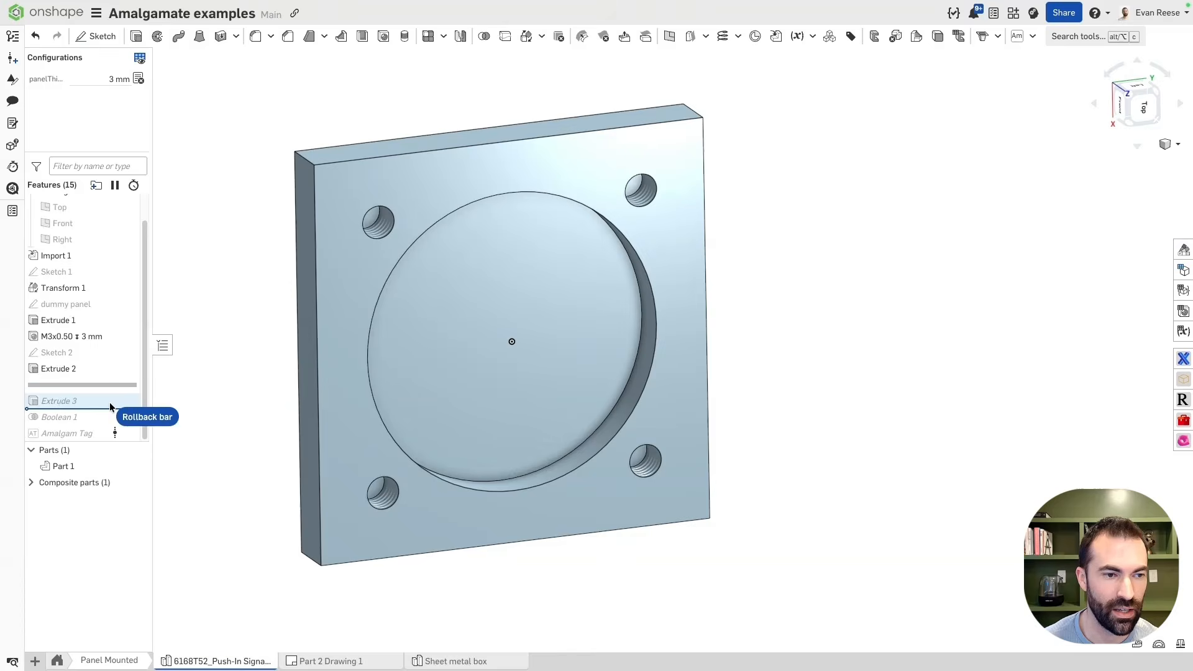
click(218, 323)
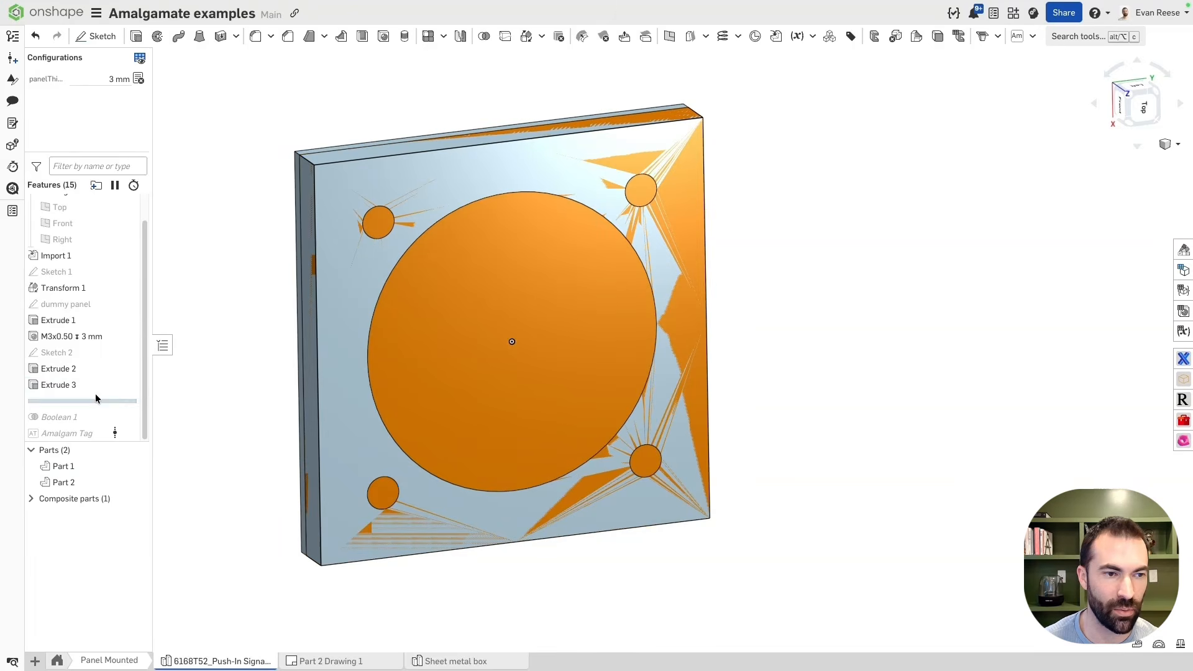
right_drag(209, 332, 243, 309)
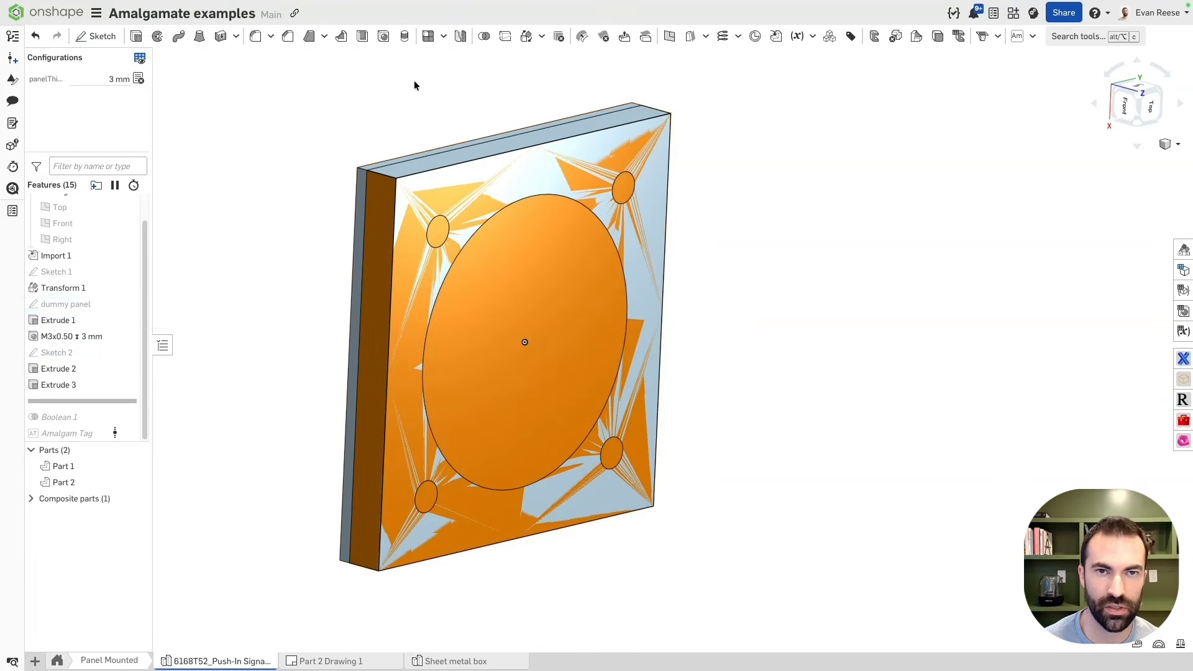
click(239, 121)
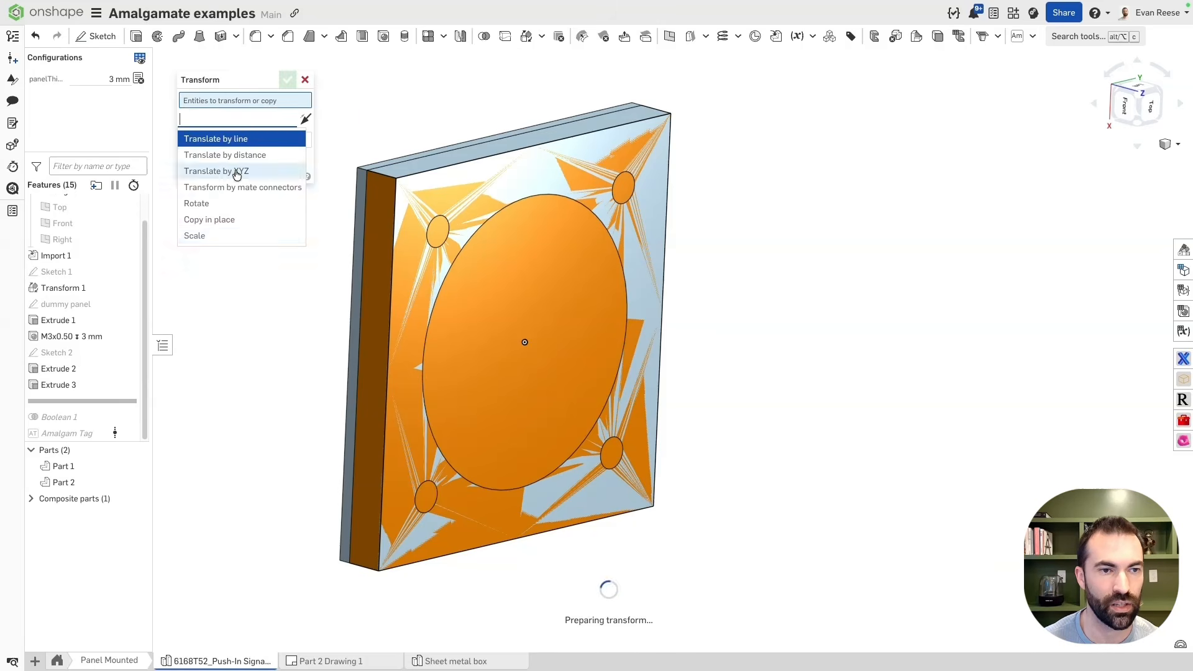
click(215, 225)
click(305, 79)
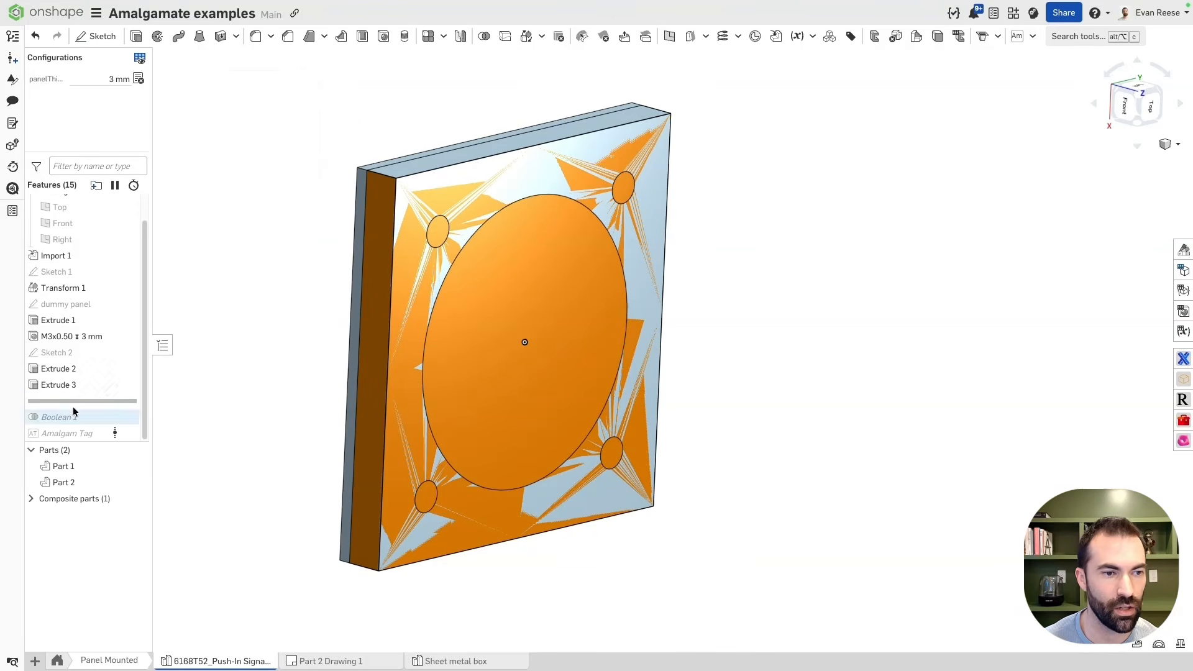
Roll the feature history forward past Boolean 1 and review the tool and target parts of its Subtract operation.
drag(93, 401, 118, 415)
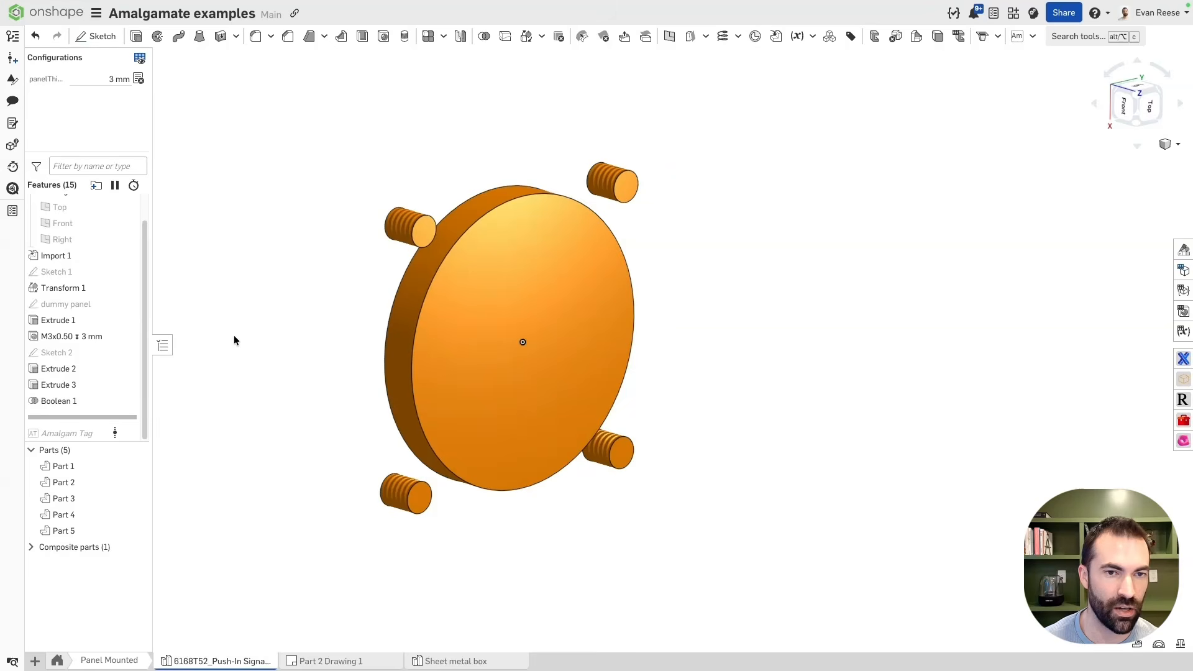
double_click(65, 400)
right_drag(304, 268, 397, 160)
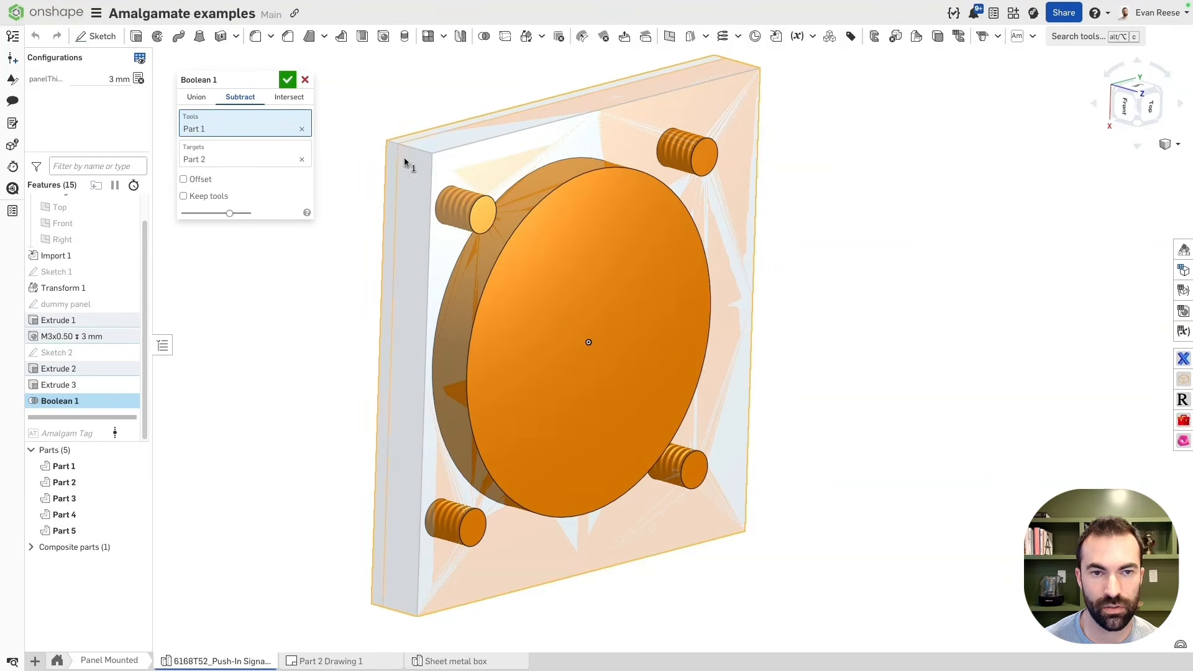
click(308, 160)
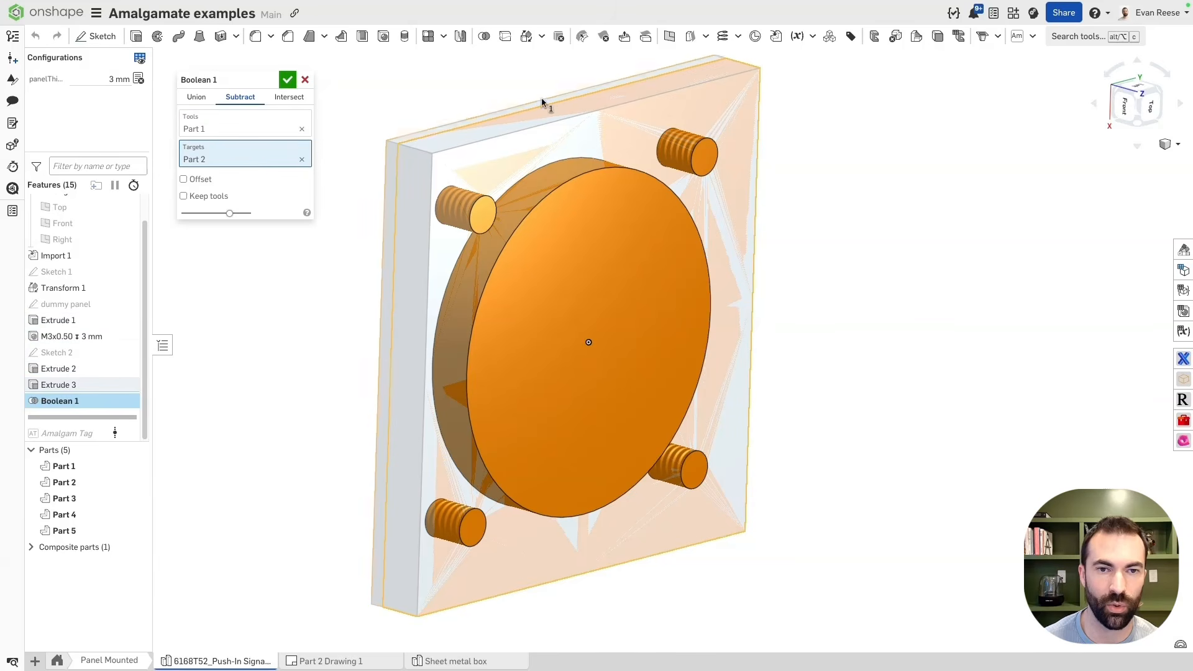
click(288, 80)
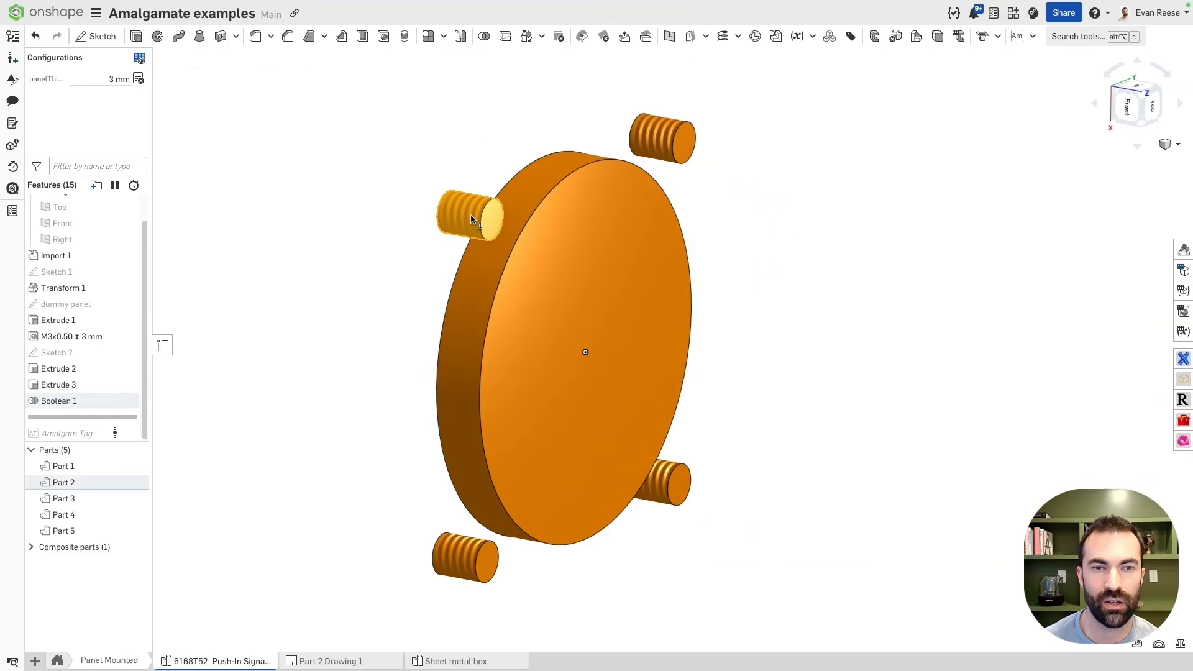
Inspect the threaded bodies and the central disc up close, and roll the feature history forward past Amalgam Tag.
scroll(442, 173, up, 5)
mouse_move(538, 281)
right_down()
mouse_move(550, 282)
mouse_move(535, 285)
right_up()
scroll(537, 281, down, 5)
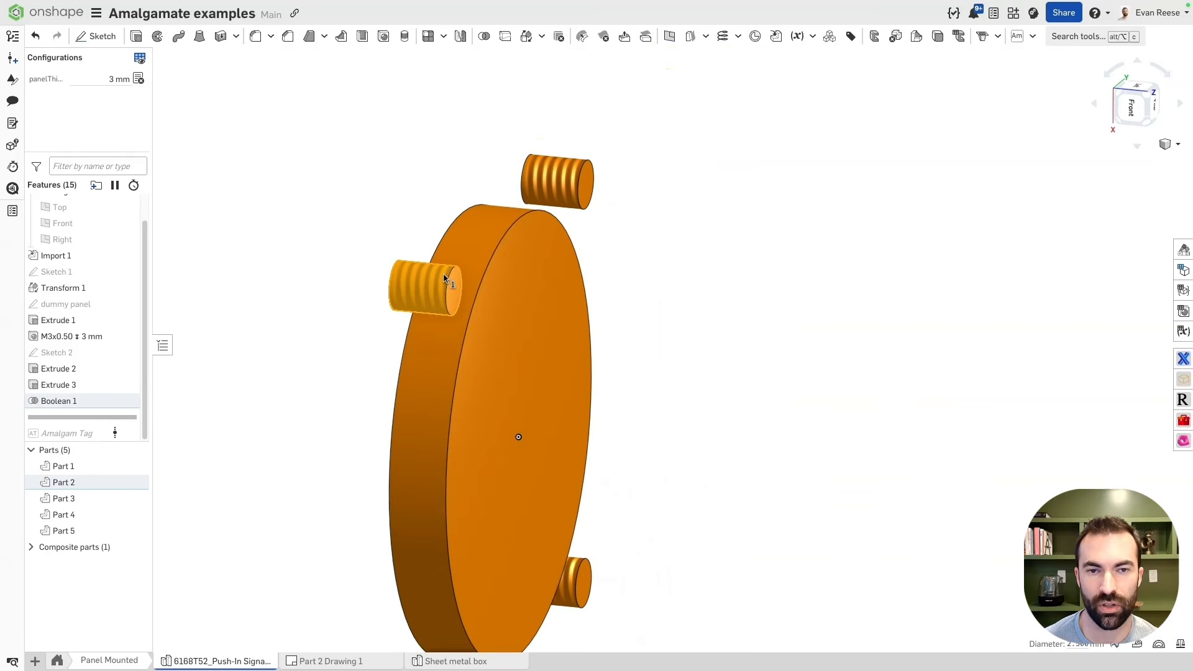
scroll(446, 277, down, 4)
right_drag(446, 274, 501, 199)
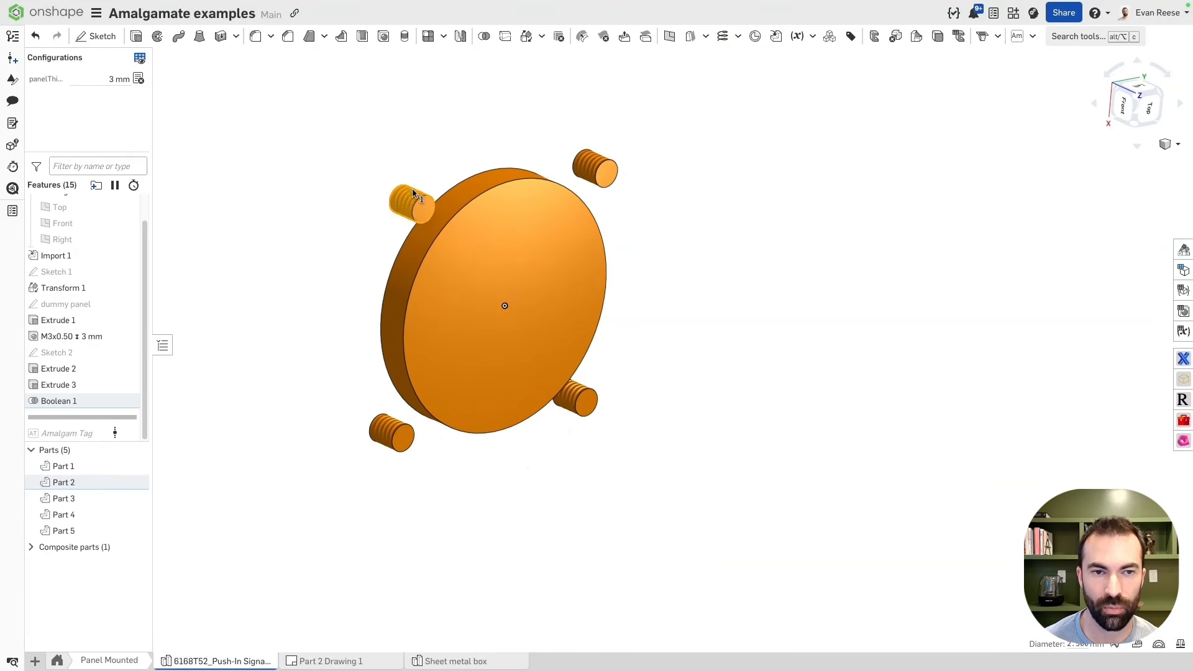
scroll(338, 213, up, 3)
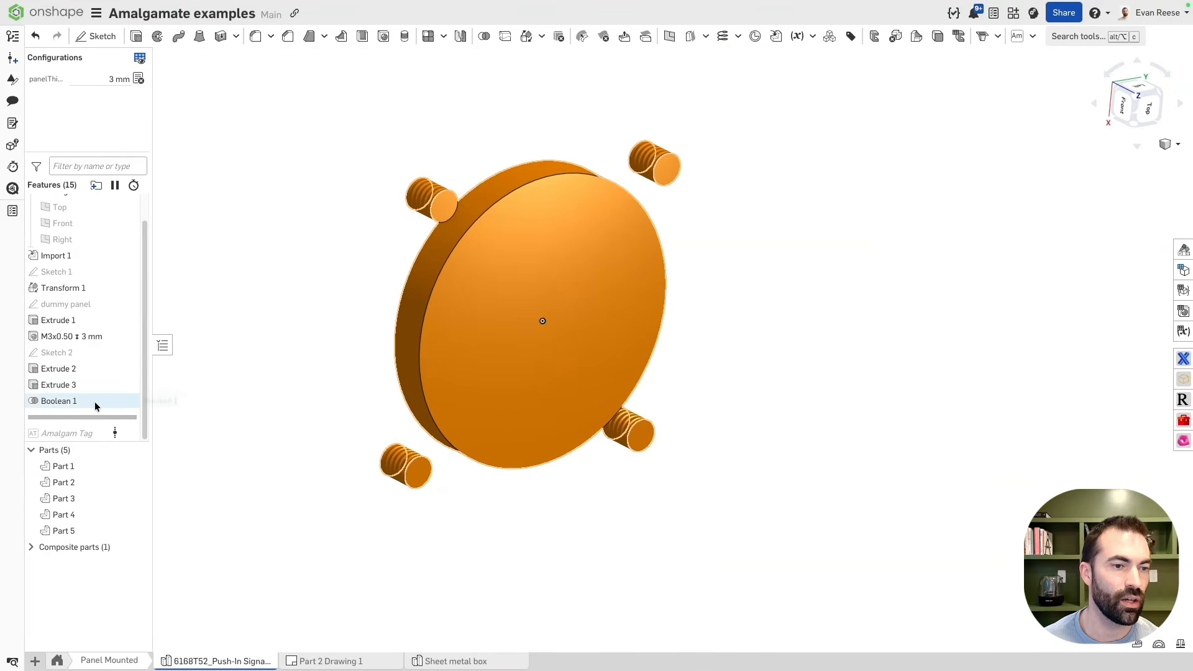
drag(91, 416, 85, 433)
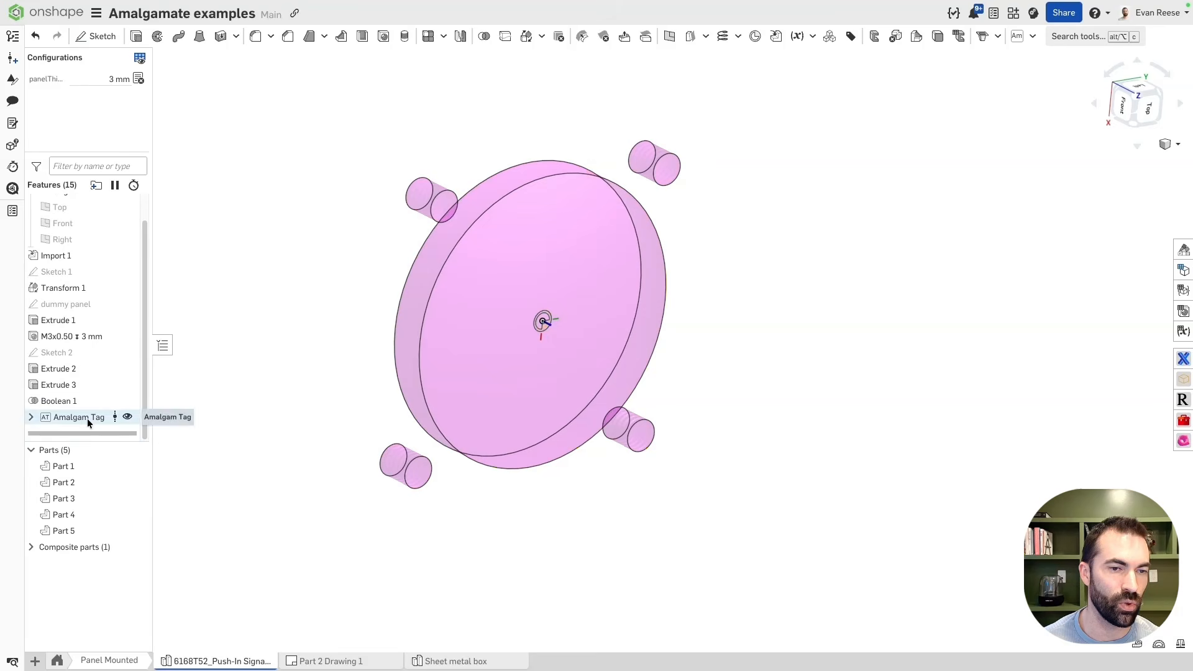
click(462, 229)
right_drag(462, 229, 492, 222)
click(444, 194)
click(372, 228)
right_drag(424, 129, 425, 134)
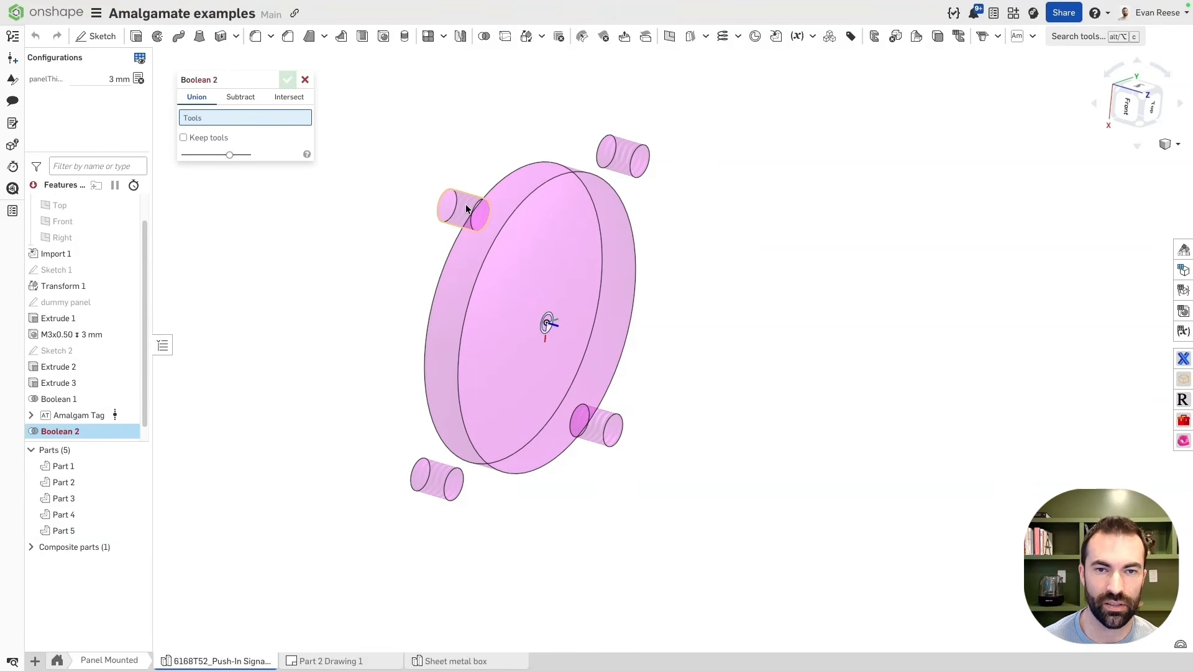
right_drag(466, 206, 471, 211)
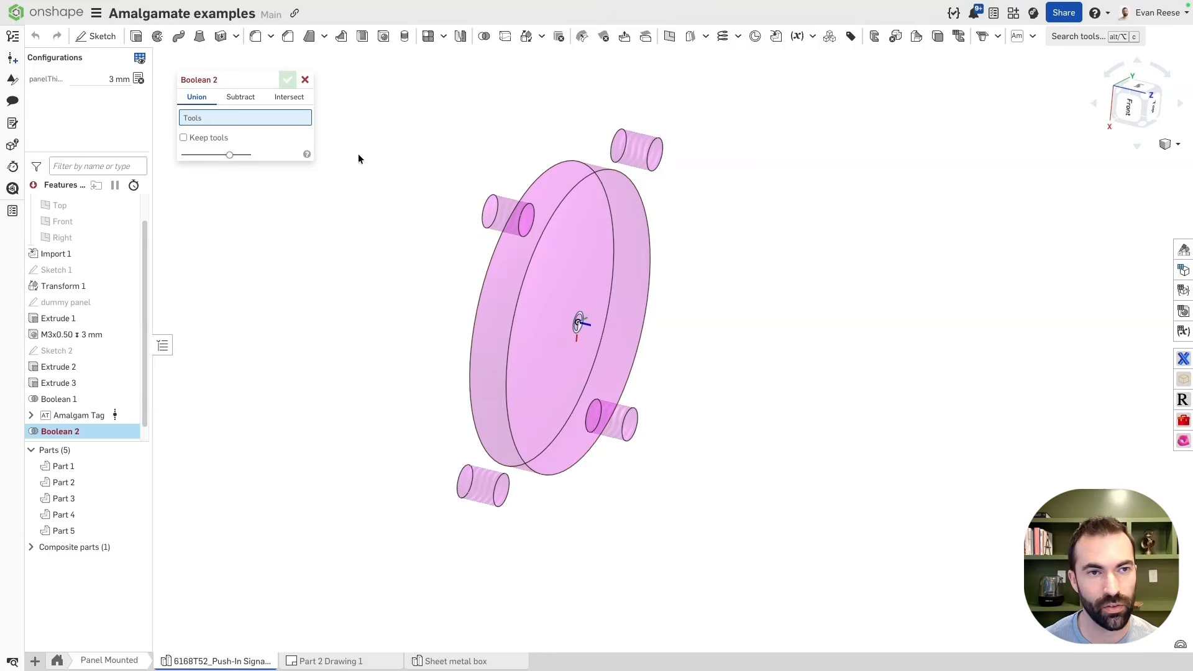
click(309, 81)
Examine the tagged cut bodies against the connector's flange, highlighting the end edges of two threaded bodies at the mounting holes.
right_drag(427, 282, 366, 306)
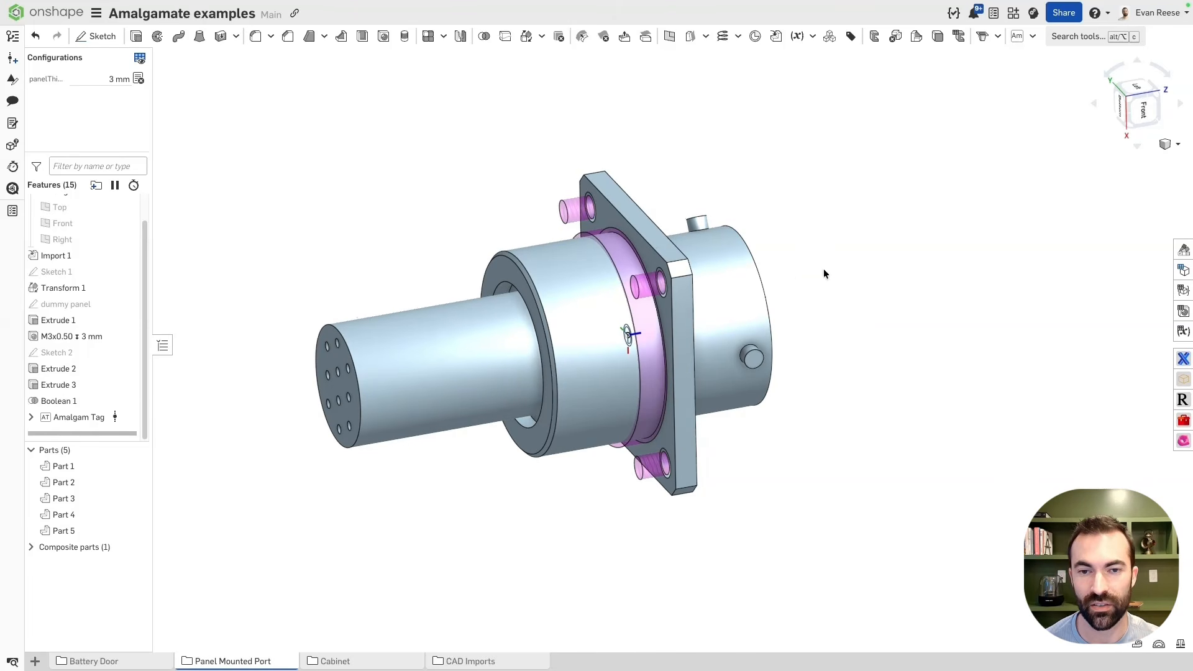
scroll(580, 198, up, 5)
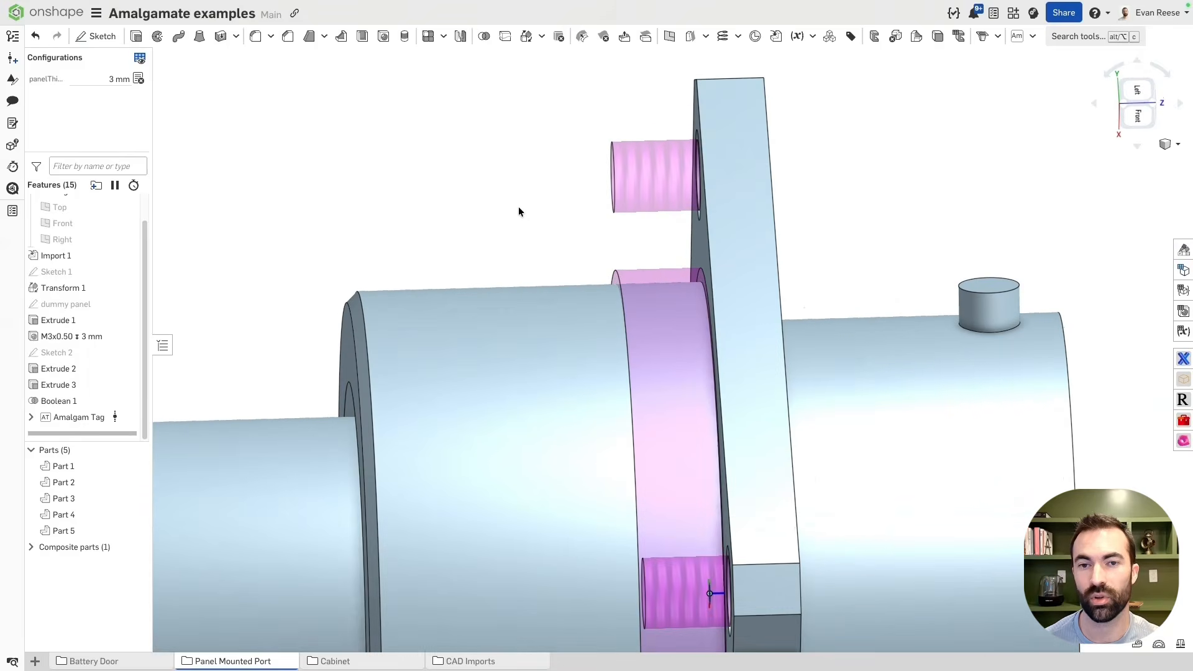
scroll(492, 240, down, 10)
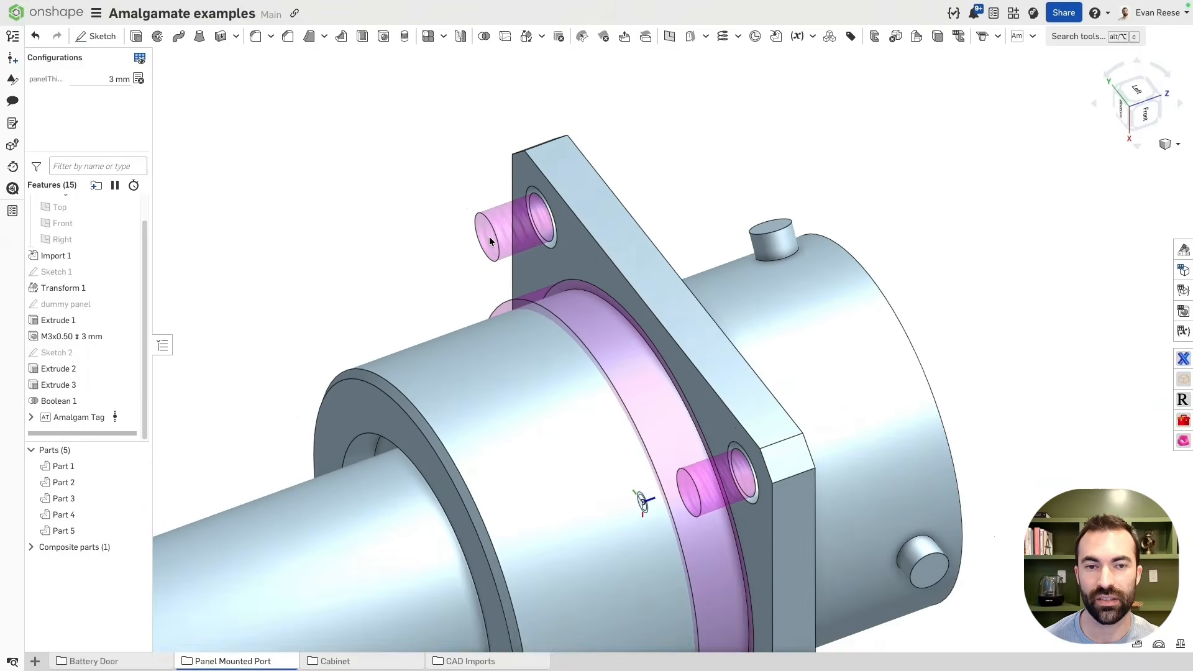
scroll(621, 212, up, 3)
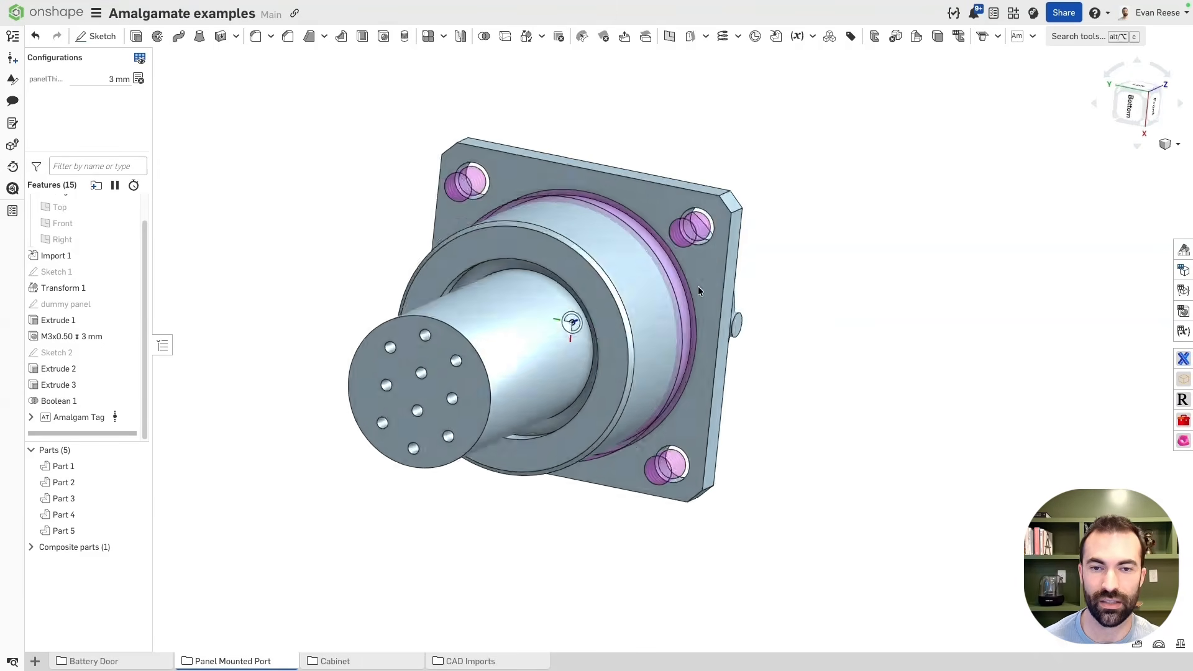
click(686, 235)
click(416, 189)
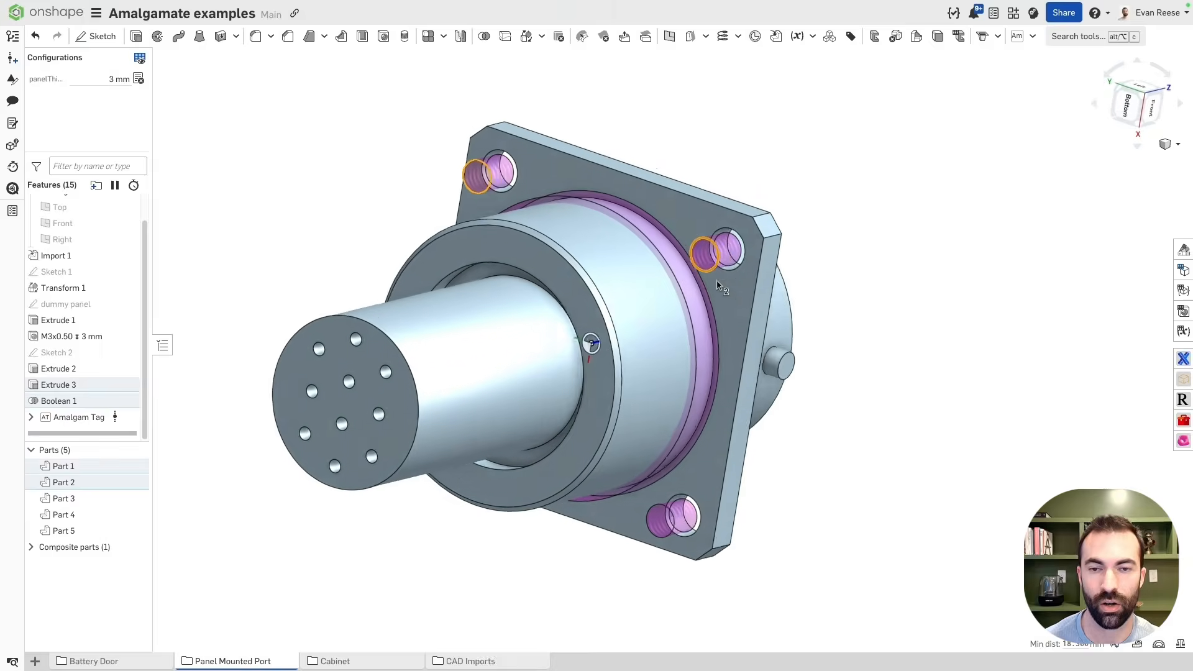
click(714, 202)
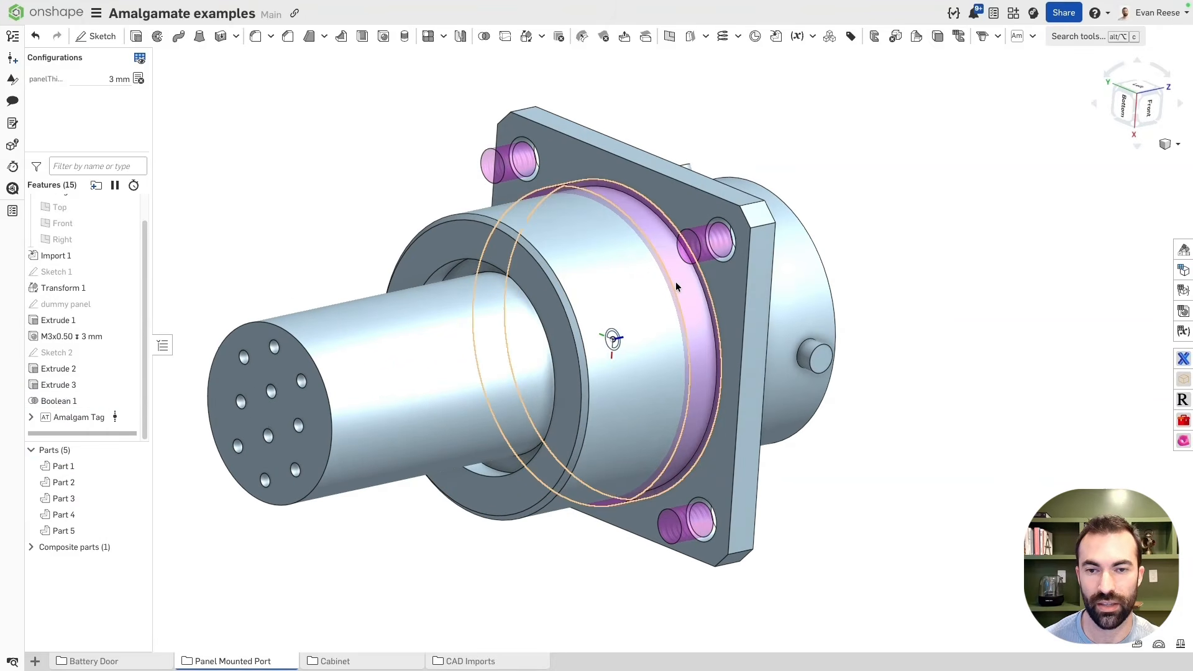